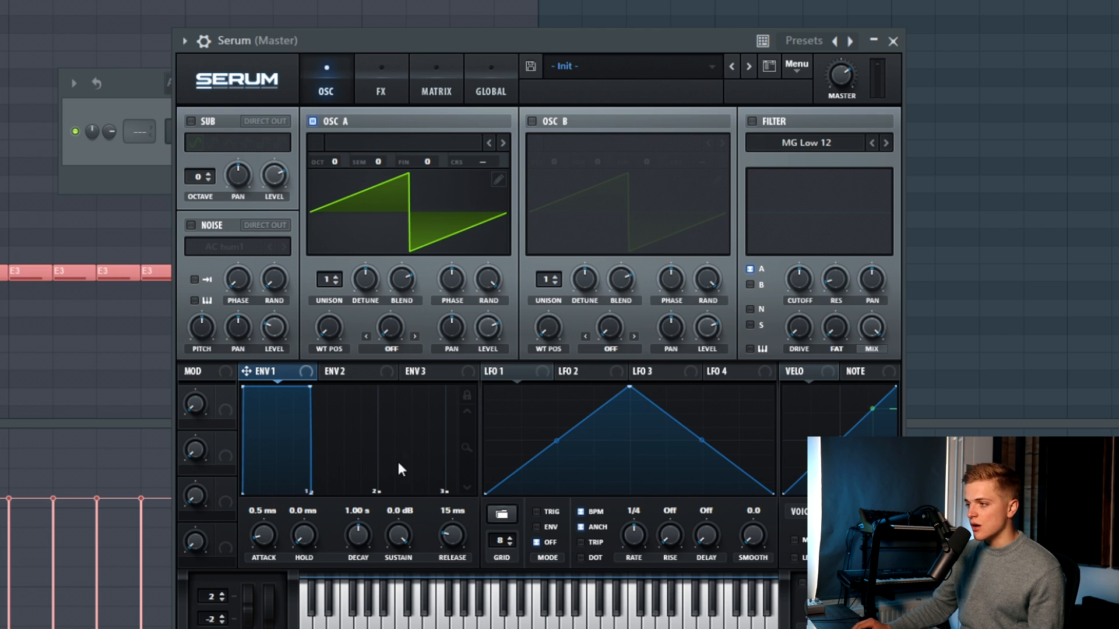
Lower Envelope 1's sustain to -oo dB and set its decay to 307 ms
left_click_drag(400, 536, 400, 577)
left_click_drag(358, 535, 366, 557)
key("space")
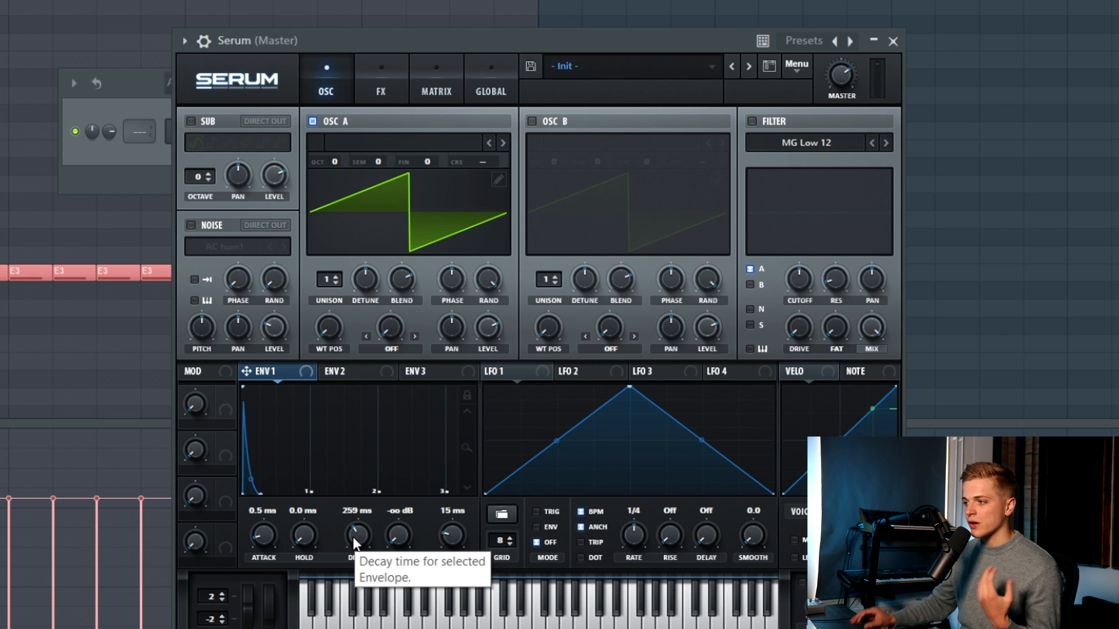
left_click(350, 535)
left_click_drag(349, 535, 361, 512)
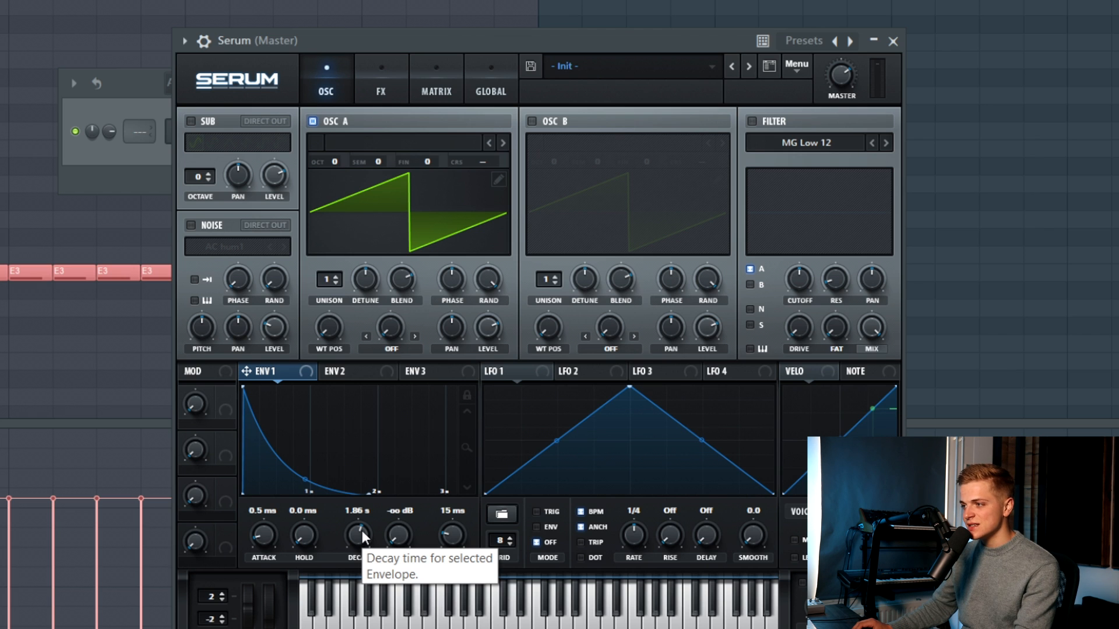
left_click_drag(361, 531, 352, 551)
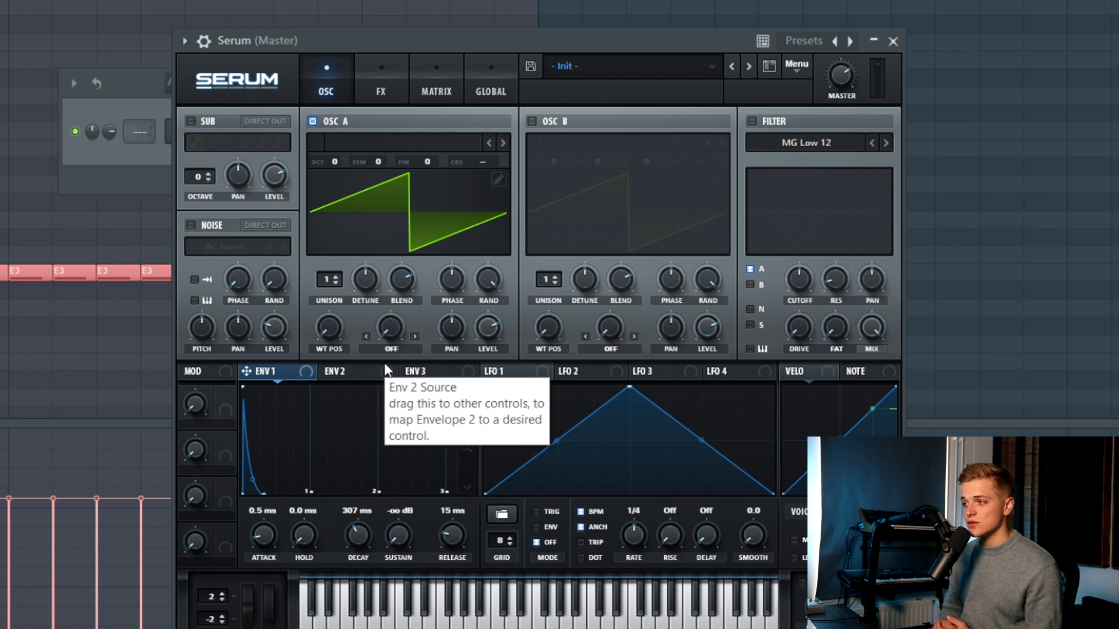
Load the Basic Shapes wavetable in oscillator A and move its wavetable position to the square wave
left_click(402, 143)
mouse_move(402, 166)
left_click(495, 257)
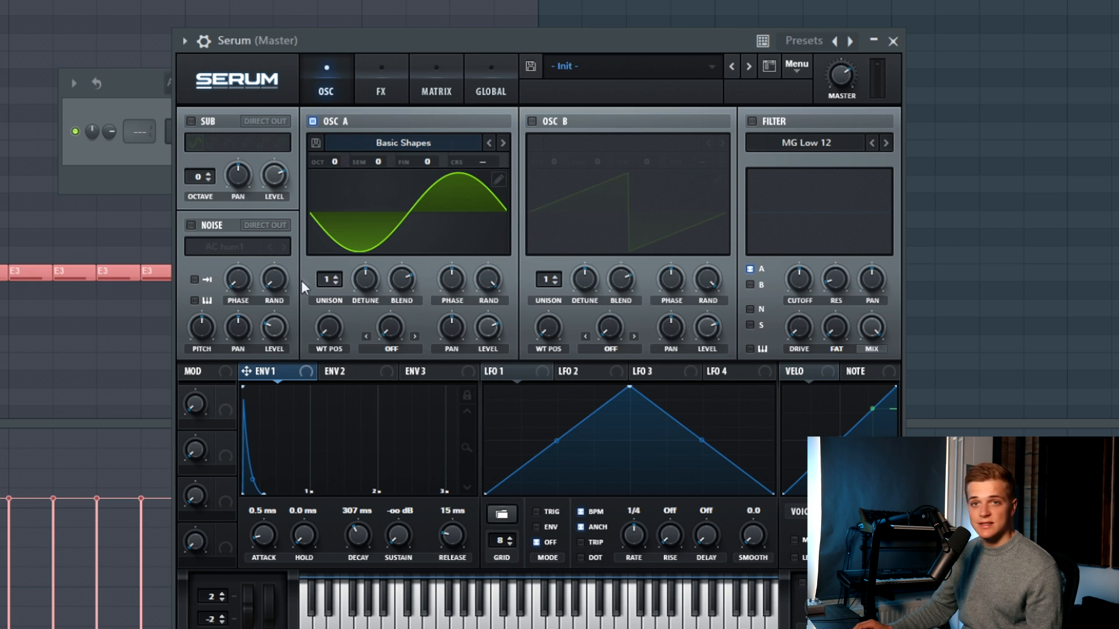
left_click_drag(328, 327, 342, 270)
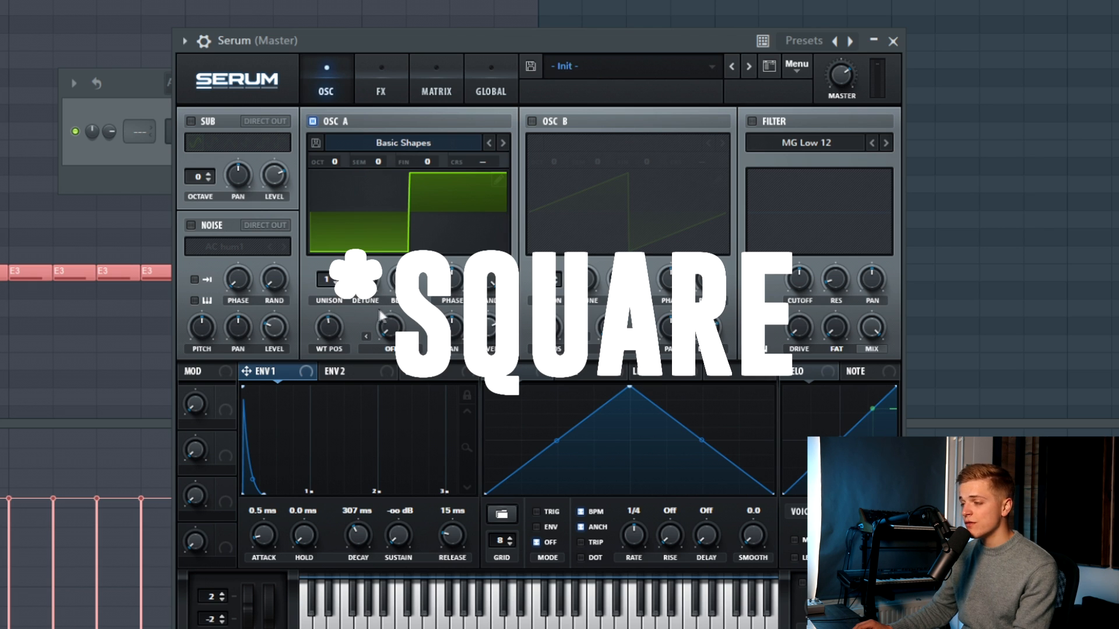
left_click_drag(328, 328, 352, 298)
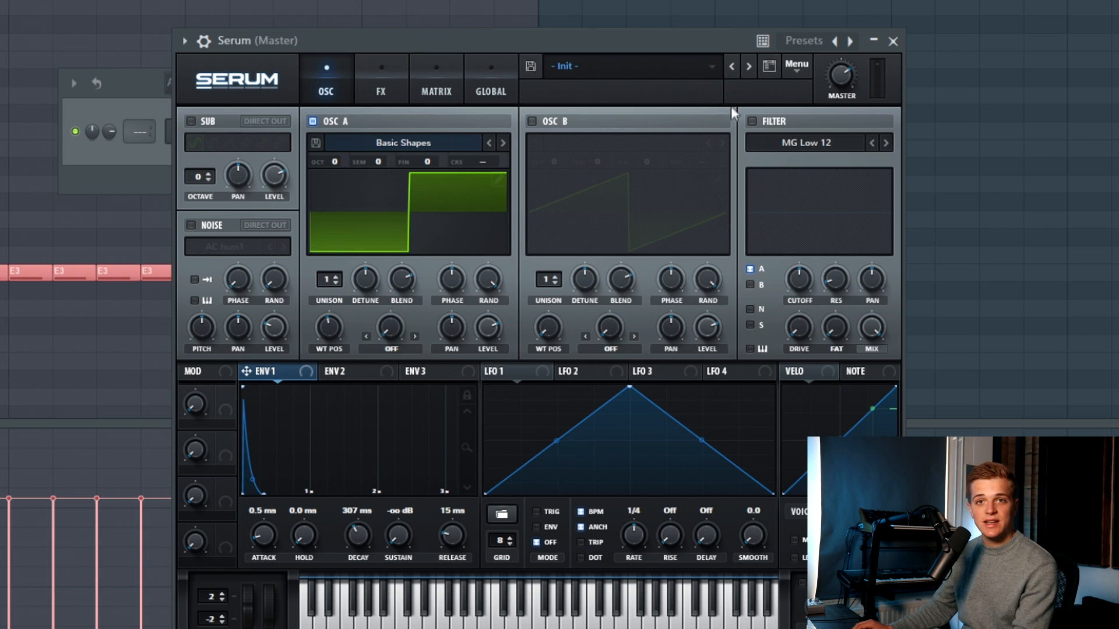
Enable the filter with a low cutoff and assign Envelope 1 to the cutoff at an amount of 100
left_click(752, 121)
mouse_move(800, 280)
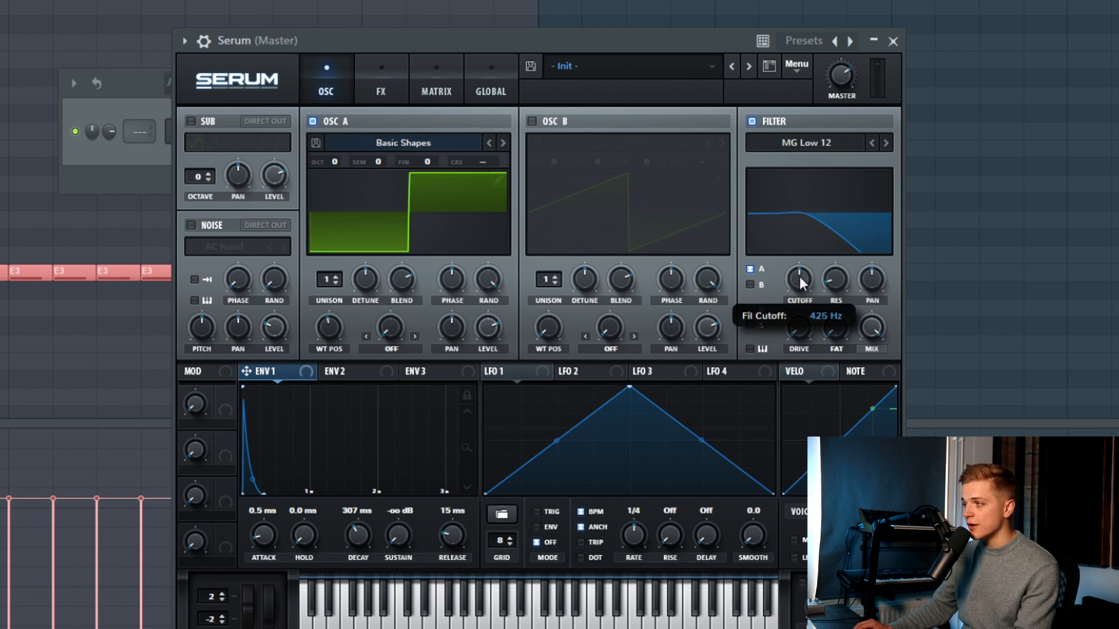
left_click_drag(799, 282, 341, 385)
left_click_drag(787, 286, 797, 281)
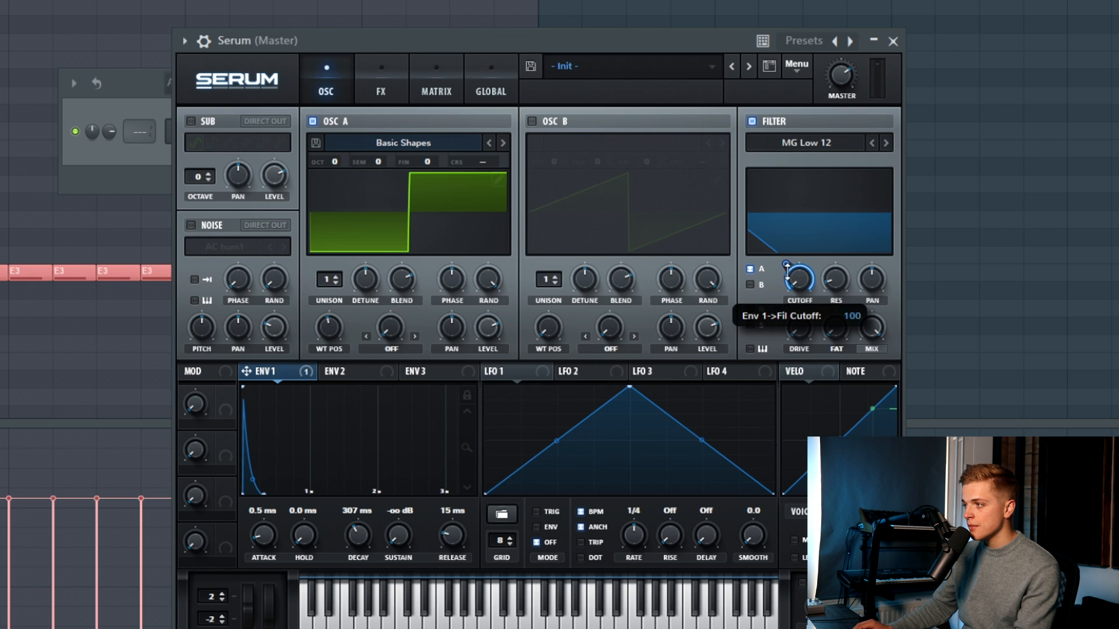
Change the filter type to MG Low 24 and set Envelope 1's decay to 423 ms
left_click(884, 144)
left_click_drag(786, 264, 787, 266)
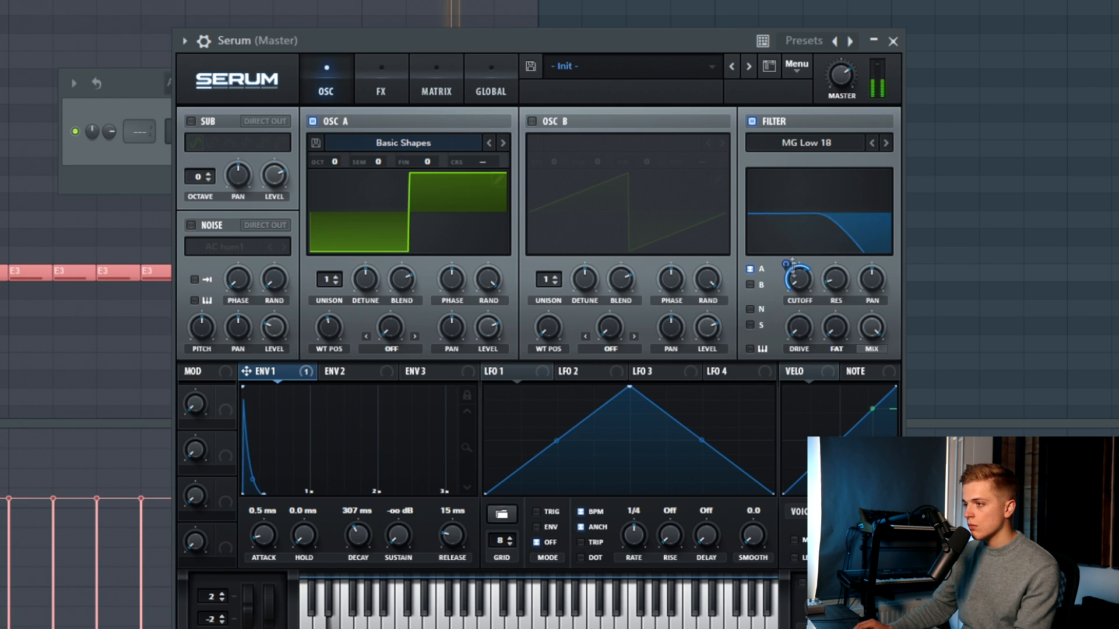
left_click_drag(367, 541, 367, 541)
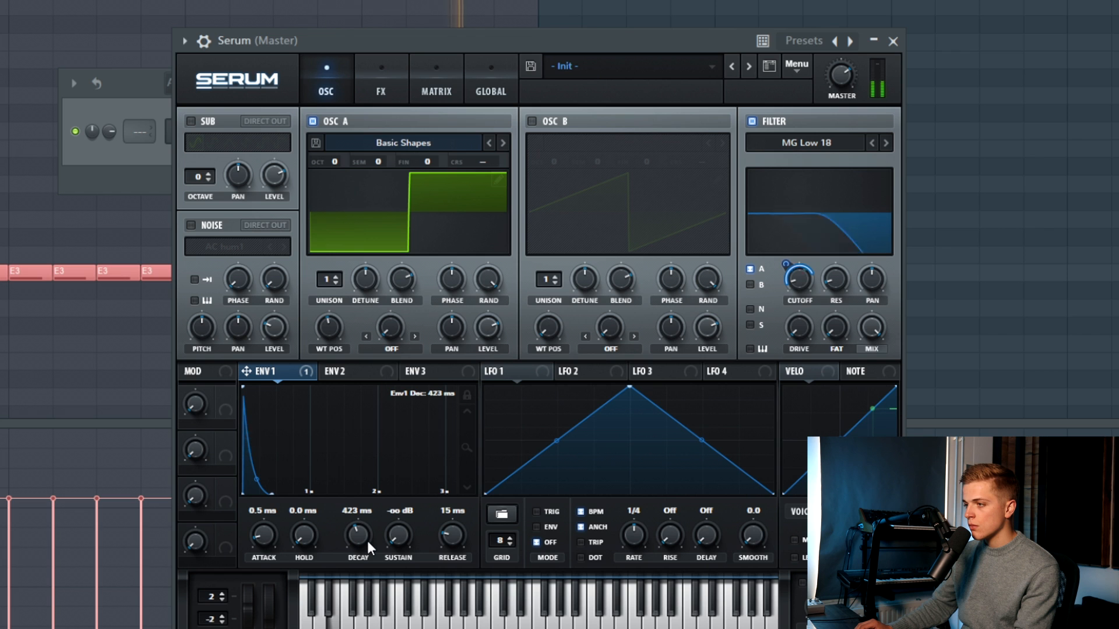
left_click(883, 145)
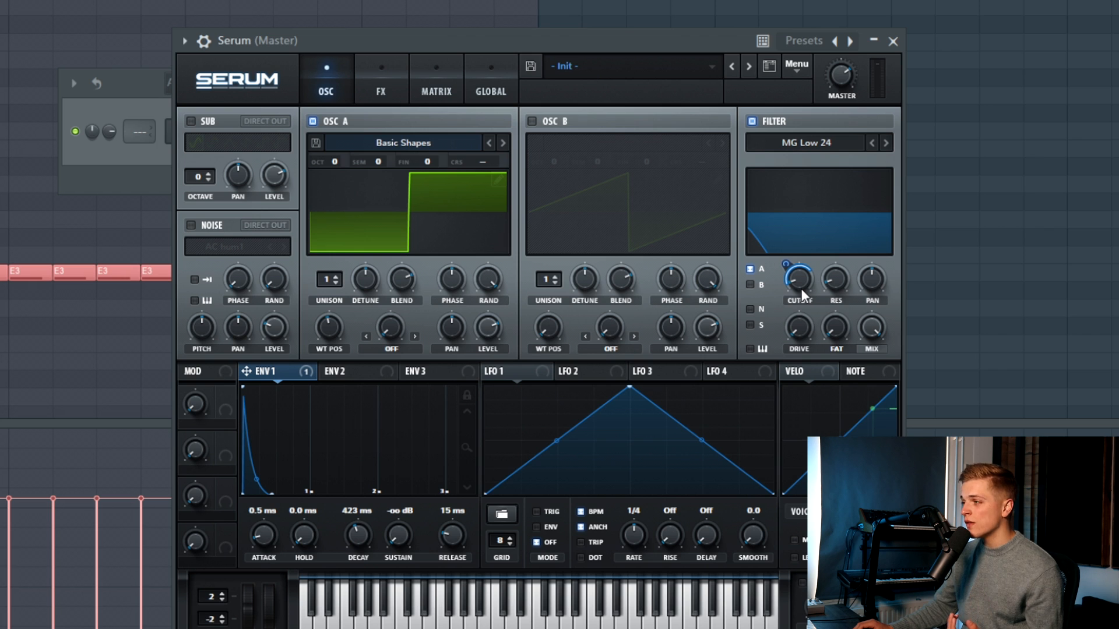
Adjust how strongly Envelope 1 modulates the filter cutoff and raise the filter resonance to about 28%
right_click(793, 274)
left_click(788, 265)
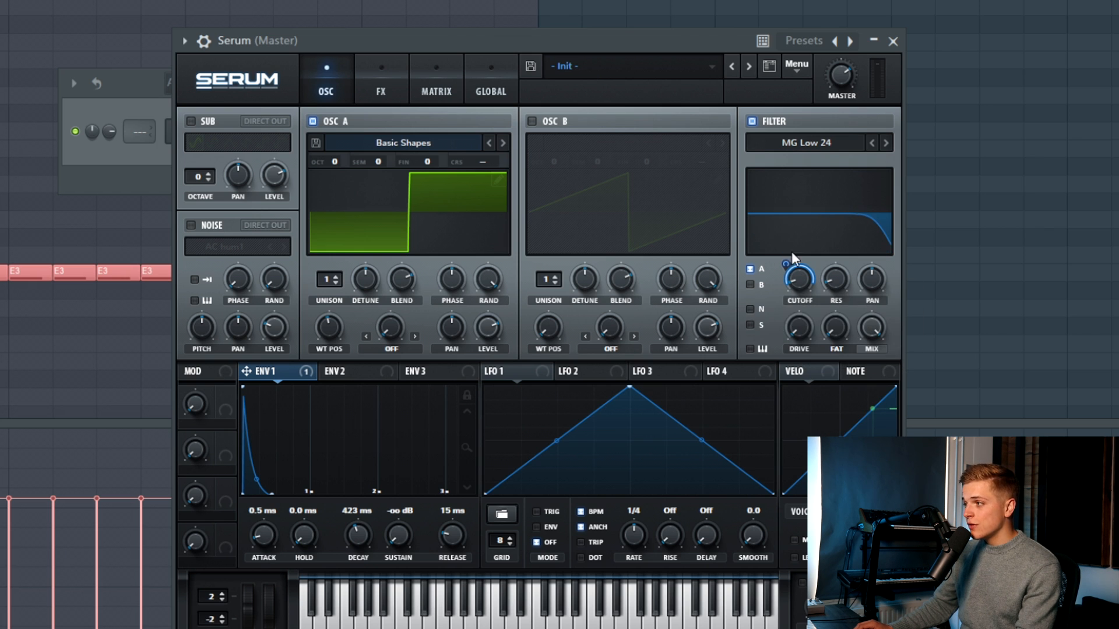
key("space")
right_click(800, 266)
mouse_move(786, 265)
left_mouse_down()
mouse_move(781, 304)
mouse_move(793, 245)
left_mouse_up()
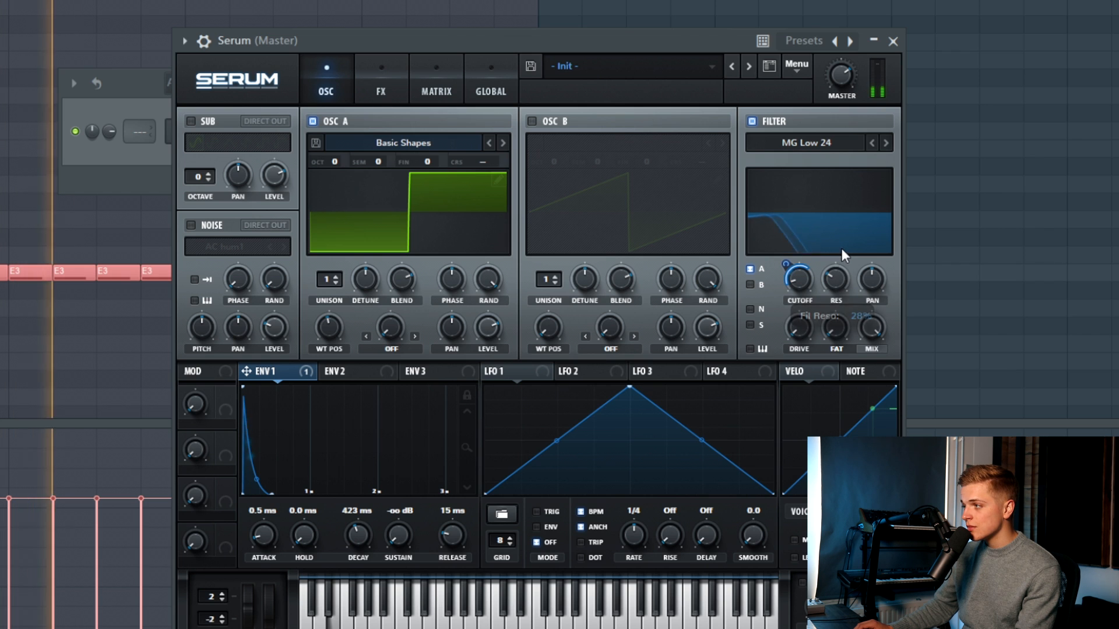
mouse_move(788, 264)
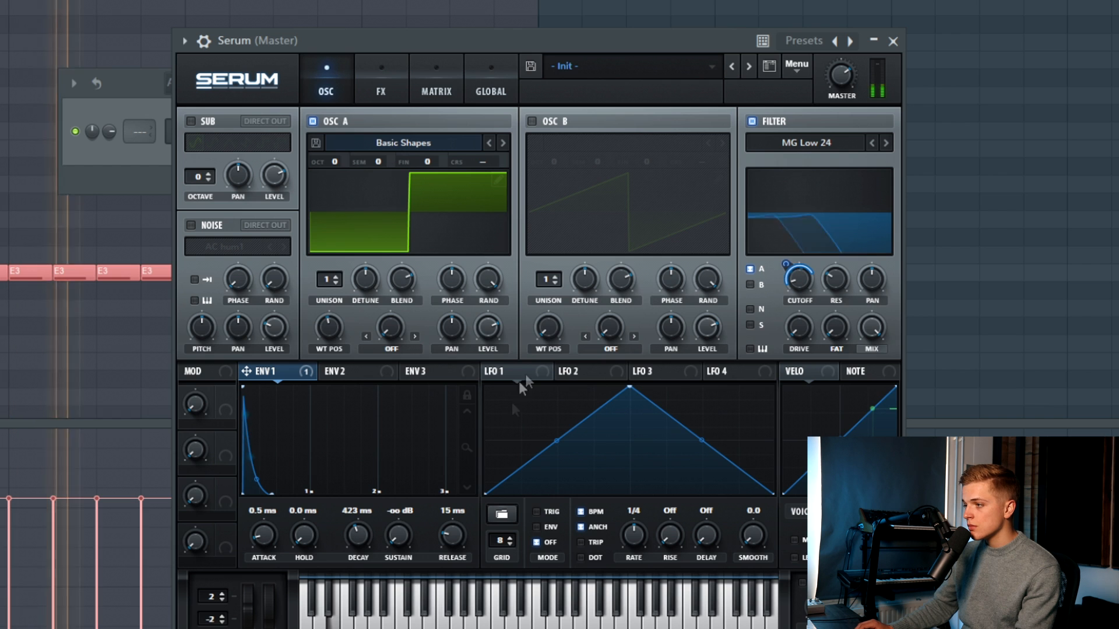
Try shorter and longer decay times on Envelope 1 and settle on 519 ms
mouse_move(366, 540)
left_mouse_down()
mouse_move(366, 550)
mouse_move(382, 534)
mouse_move(363, 532)
left_mouse_up()
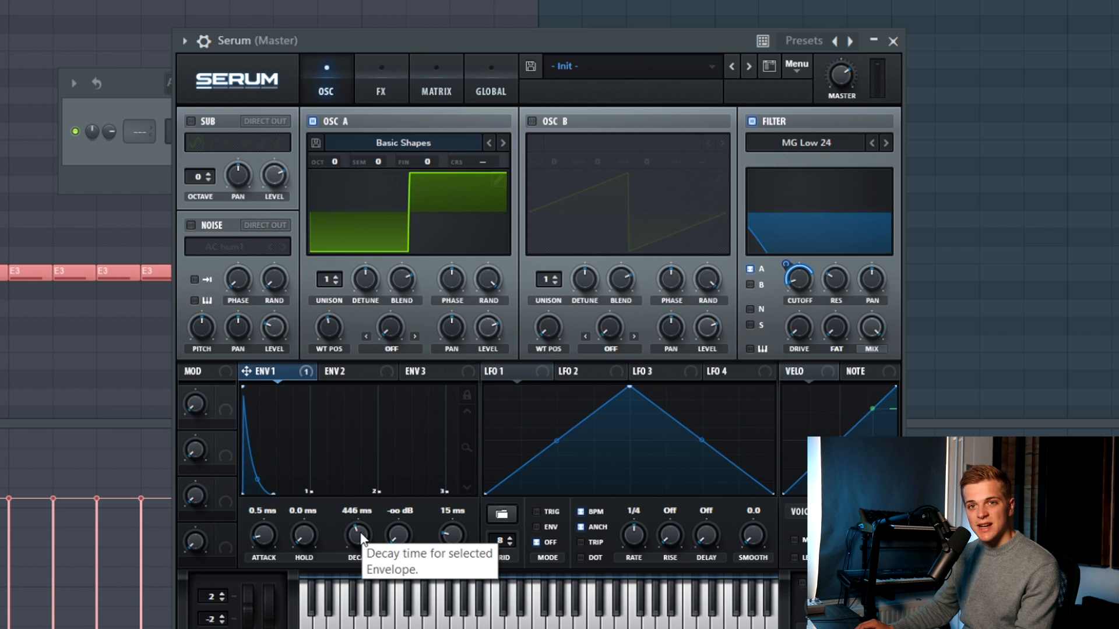
left_click_drag(360, 531, 359, 539)
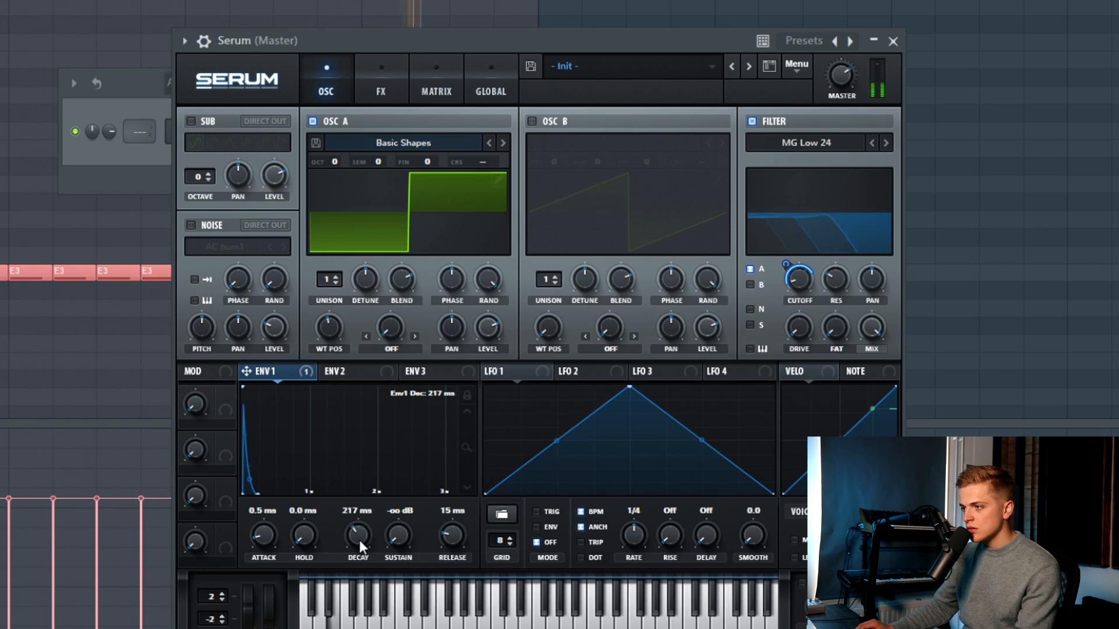
left_click_drag(359, 540, 363, 526)
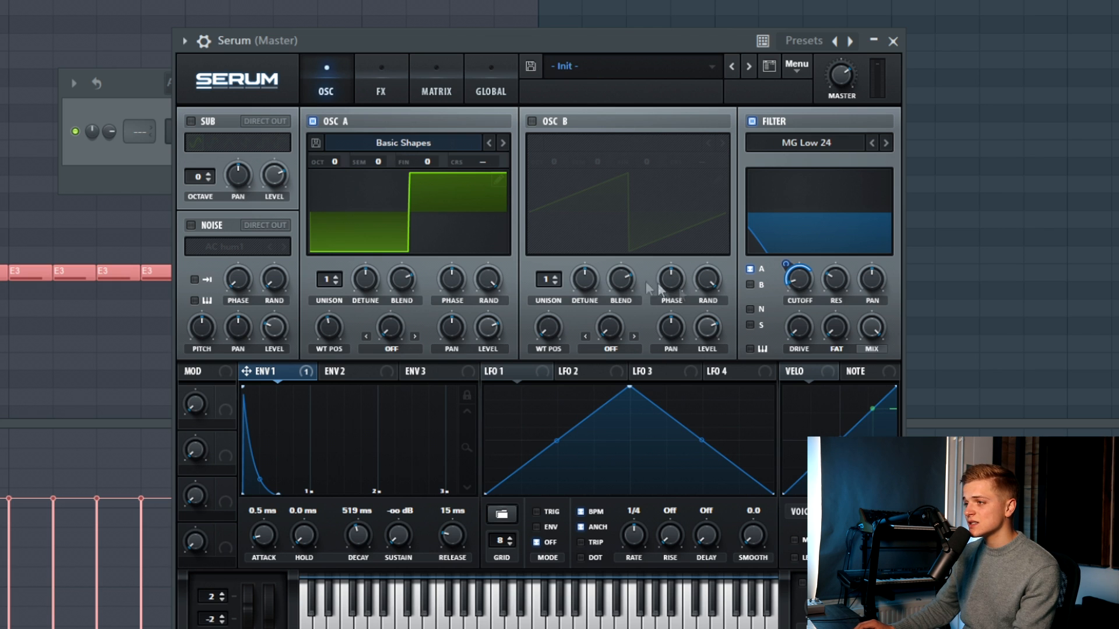
Enable the noise oscillator with the GlassLid 4 sample and turn on its key tracking and one-shot options
left_click(194, 226)
left_click(205, 242)
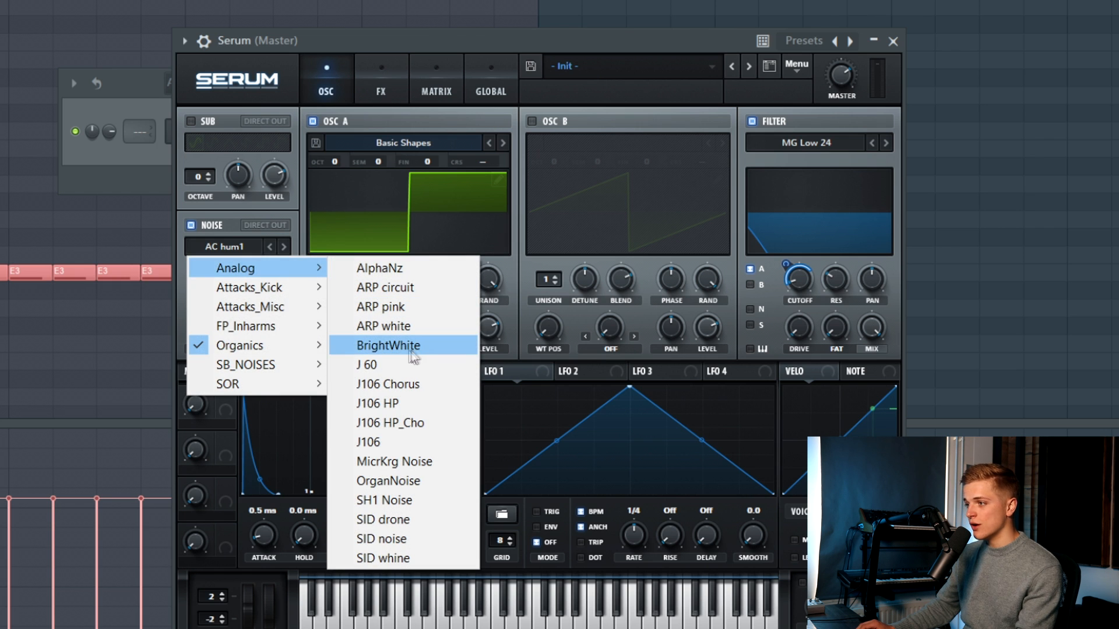
mouse_move(282, 296)
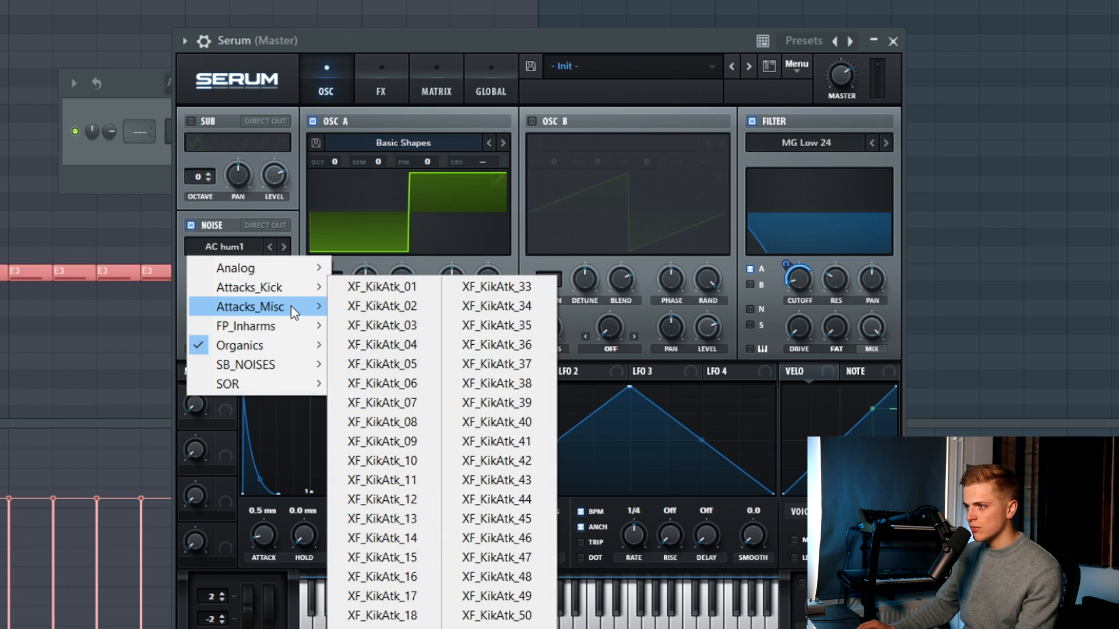
left_click(373, 408)
left_click(196, 301)
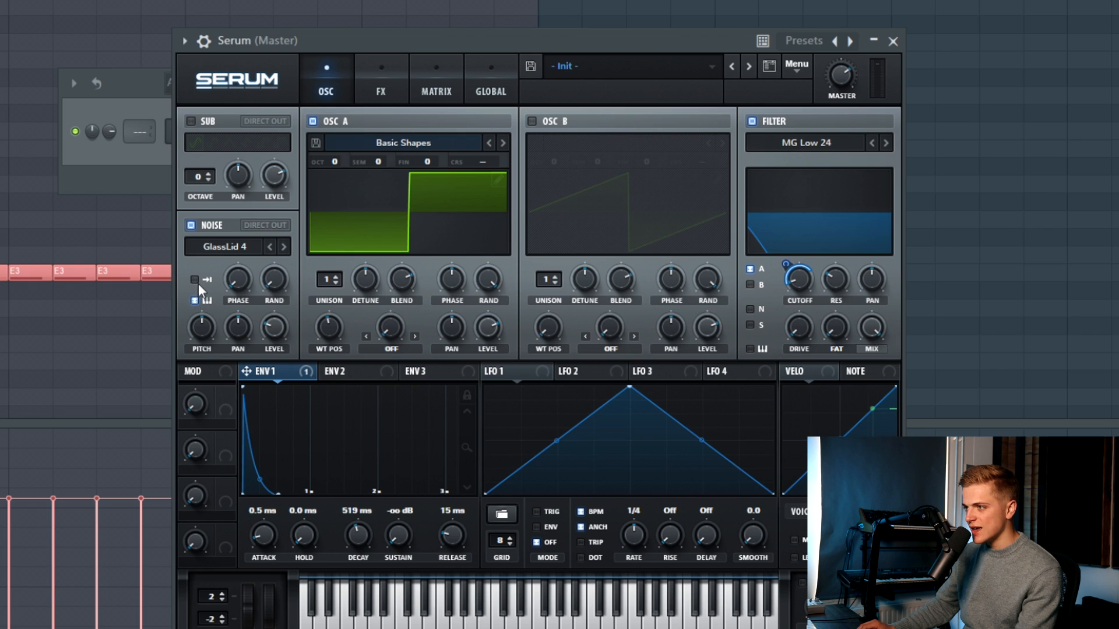
left_click(195, 280)
Lower the noise level, modulate it with Envelope 1, and route the noise through the filter with a fine-tuned cutoff
key("space")
left_click_drag(278, 329, 277, 361)
left_click_drag(247, 371, 262, 324)
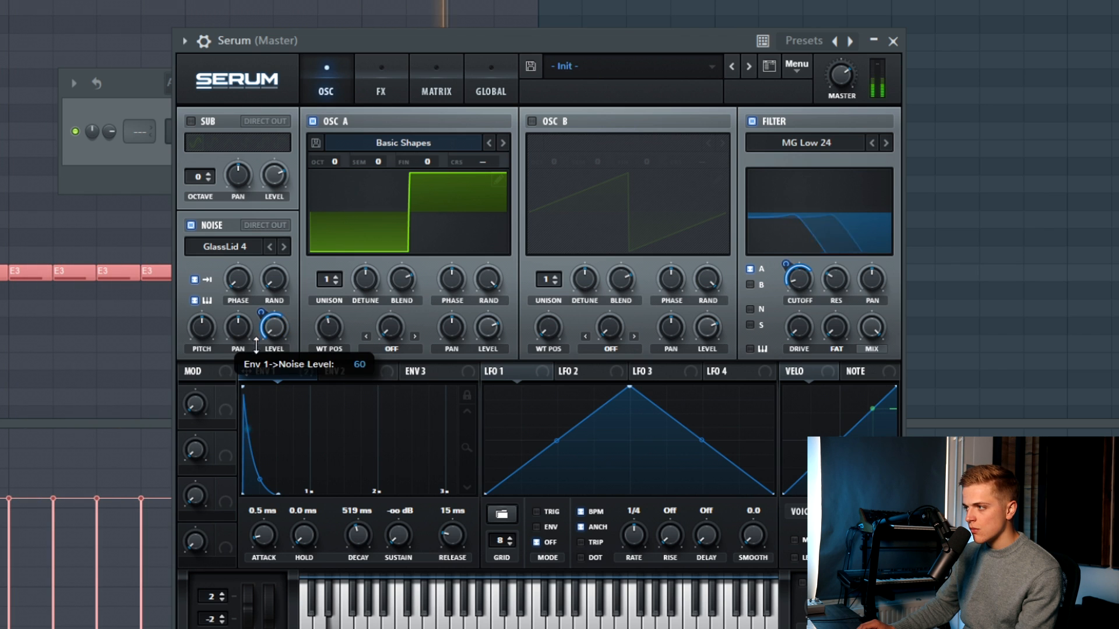
left_click(750, 309)
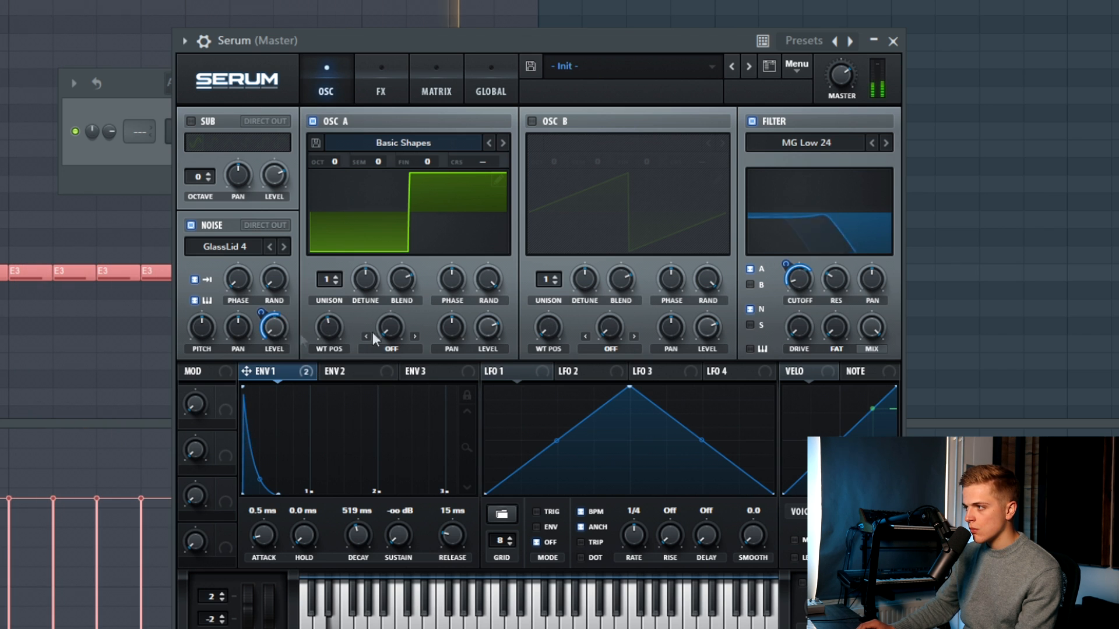
mouse_move(797, 285)
left_mouse_down()
mouse_move(815, 239)
mouse_move(790, 280)
left_mouse_up()
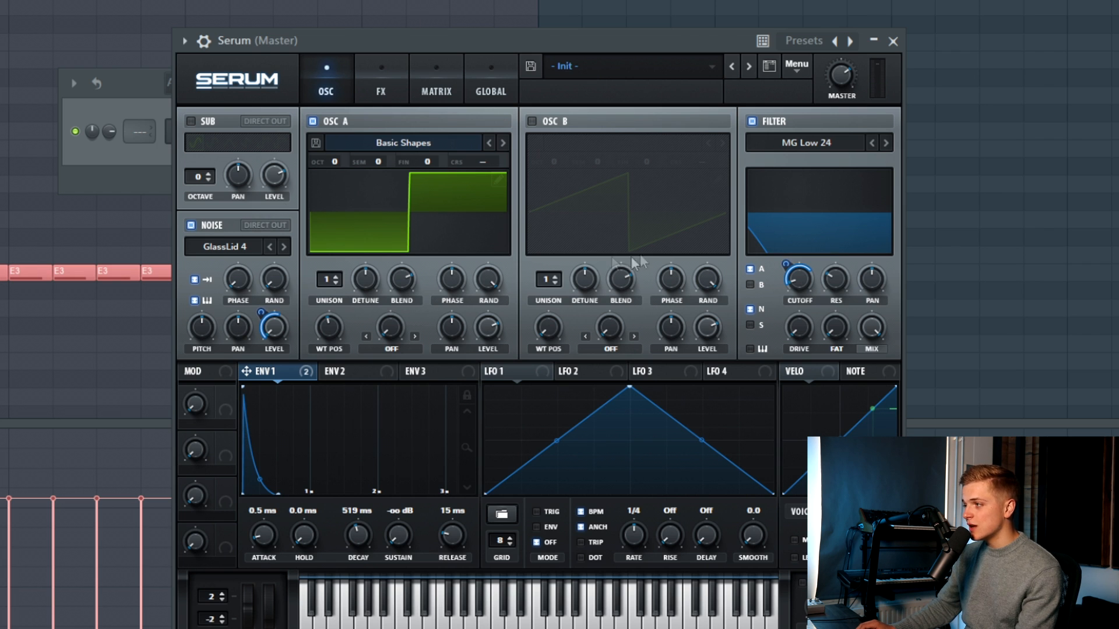
mouse_move(787, 275)
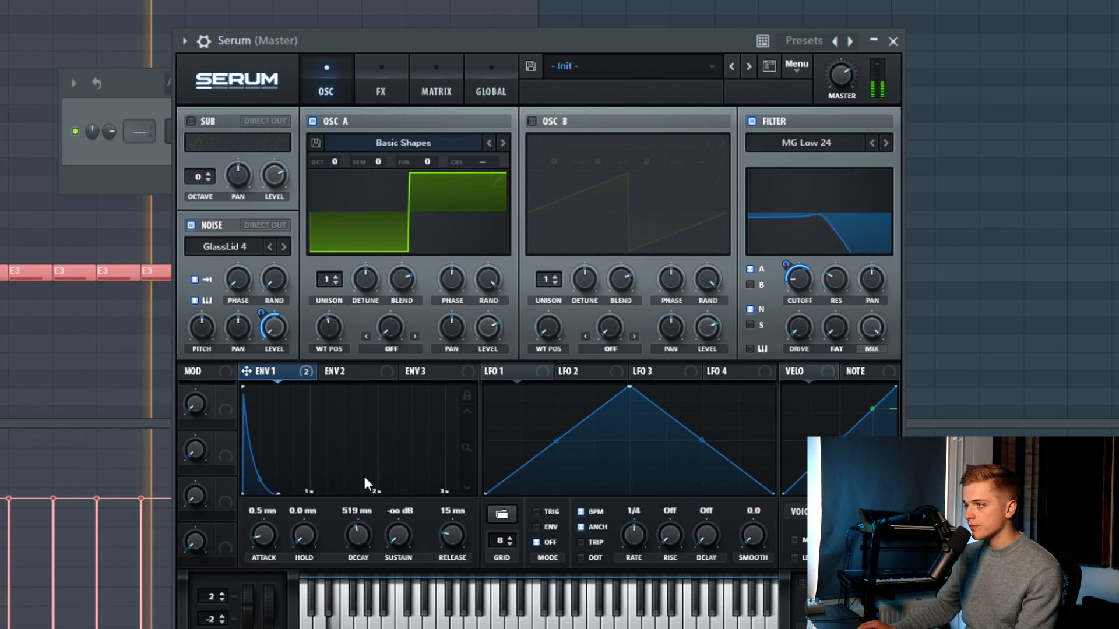
Compare other Basic Shapes waveforms such as the sawtooth in oscillator A, and return to the square wave
left_click(434, 144)
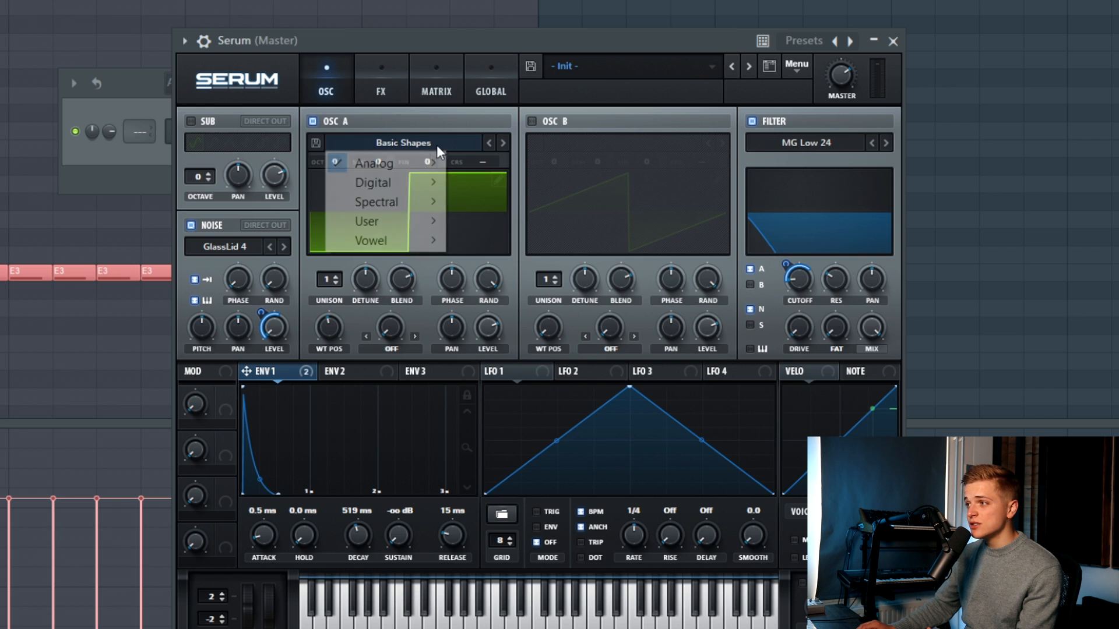
mouse_move(437, 163)
left_click(495, 259)
left_click_drag(325, 327, 323, 366)
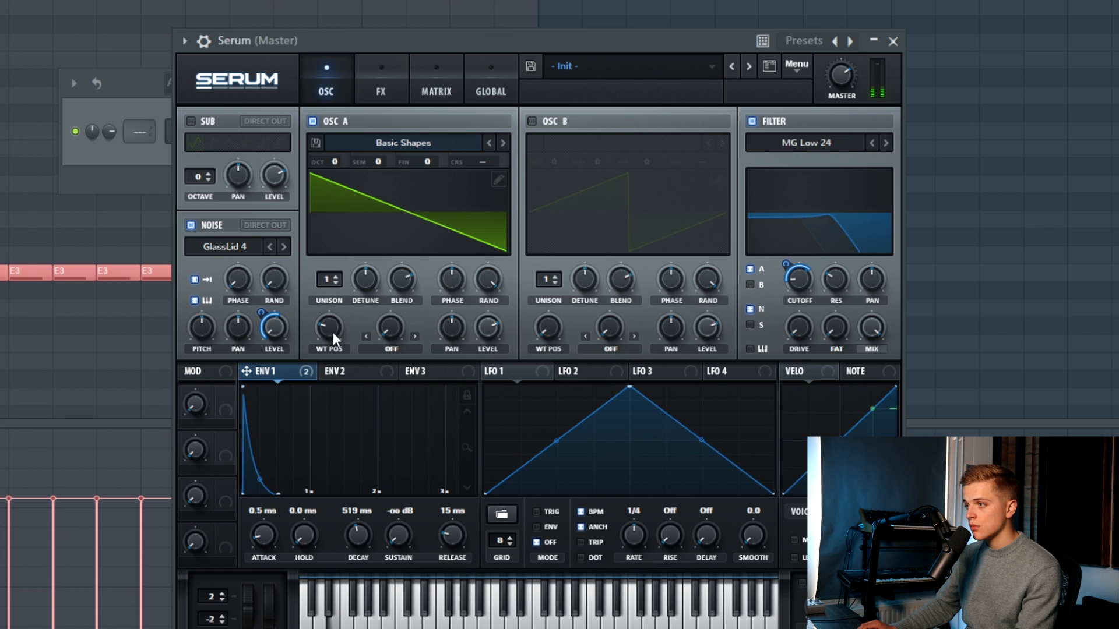
left_click_drag(333, 330, 348, 296)
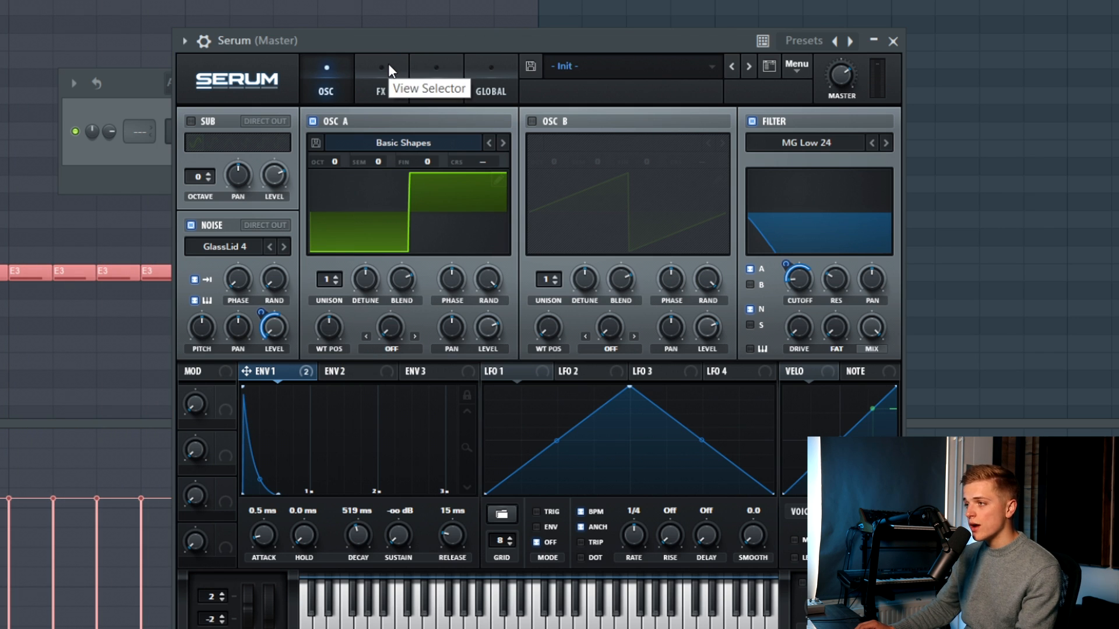
Bring up Serum's effects view and load FabFilter Pro-Q 3 into slot 1 of the Serum mixer track
left_click(383, 87)
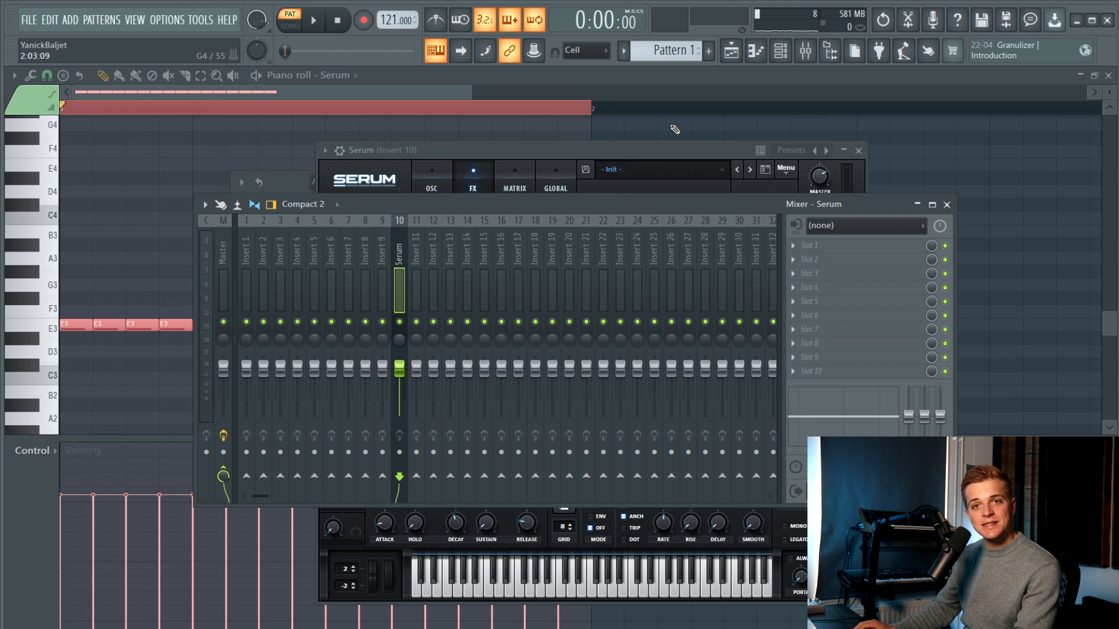
left_click(829, 249)
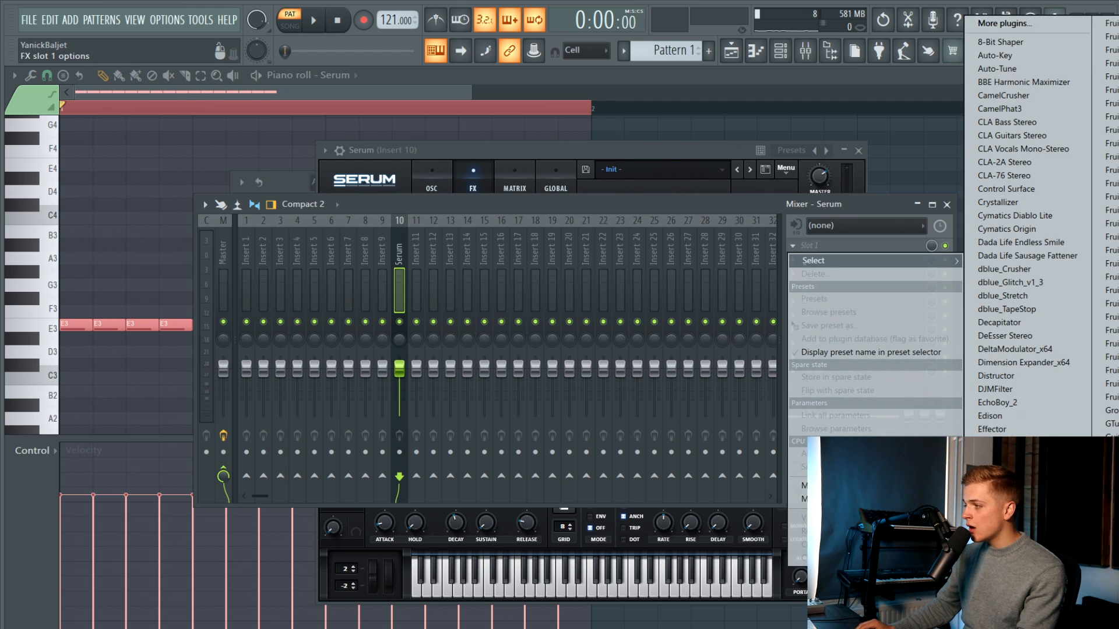
left_click(1014, 456)
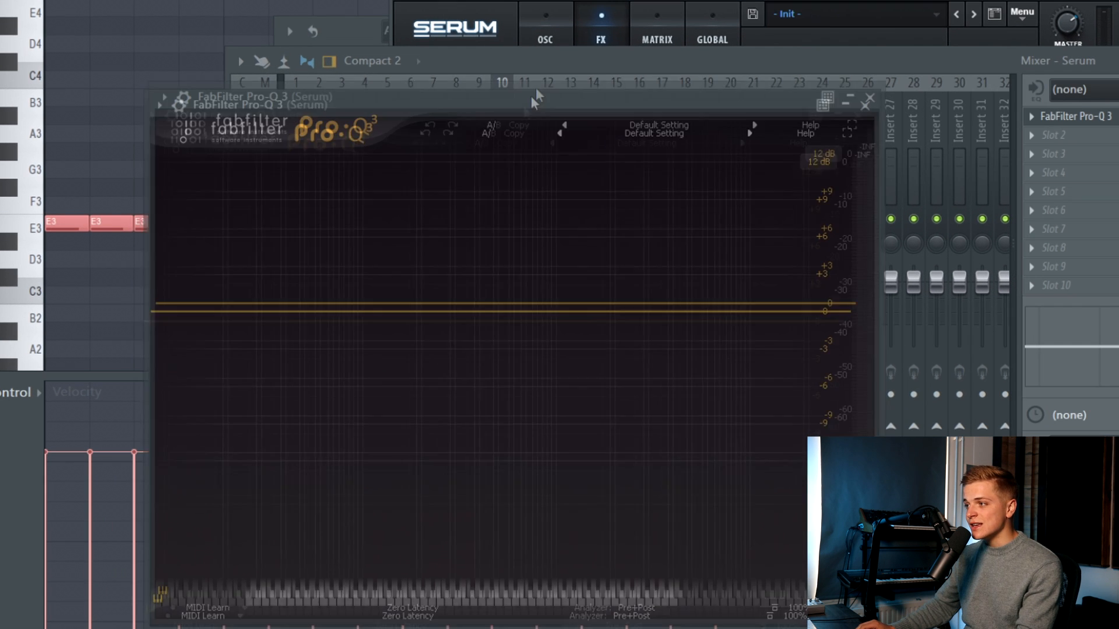
Add a band in the equalizer, shape it as a High Cut, and place it at about 935 Hz during playback
left_click_drag(717, 285, 697, 310)
right_click(698, 310)
mouse_move(758, 383)
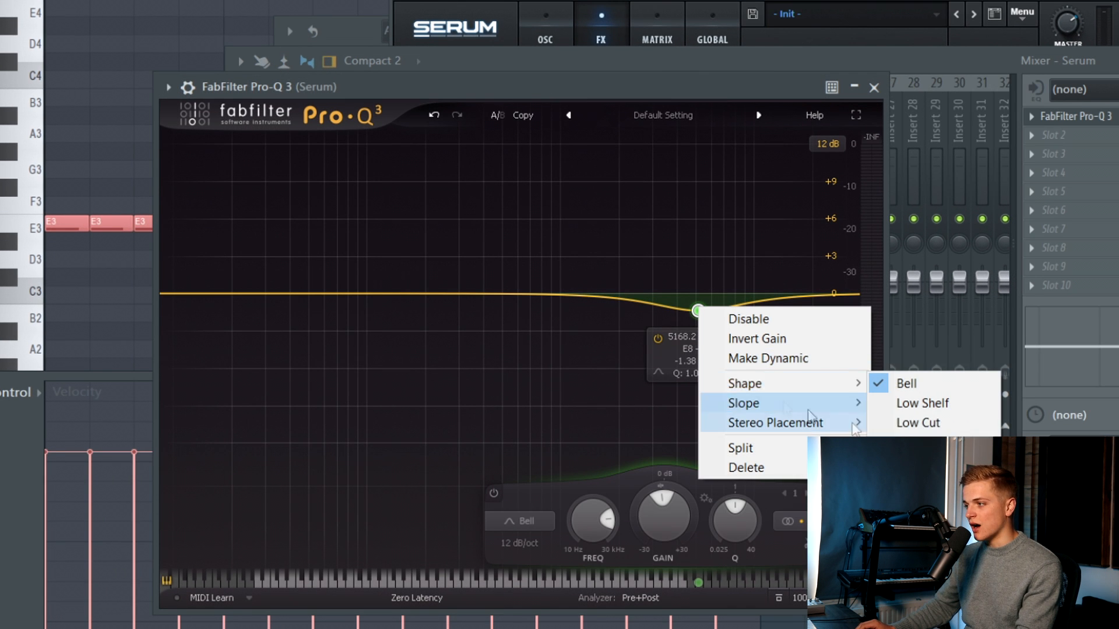
left_click_drag(698, 294, 554, 289)
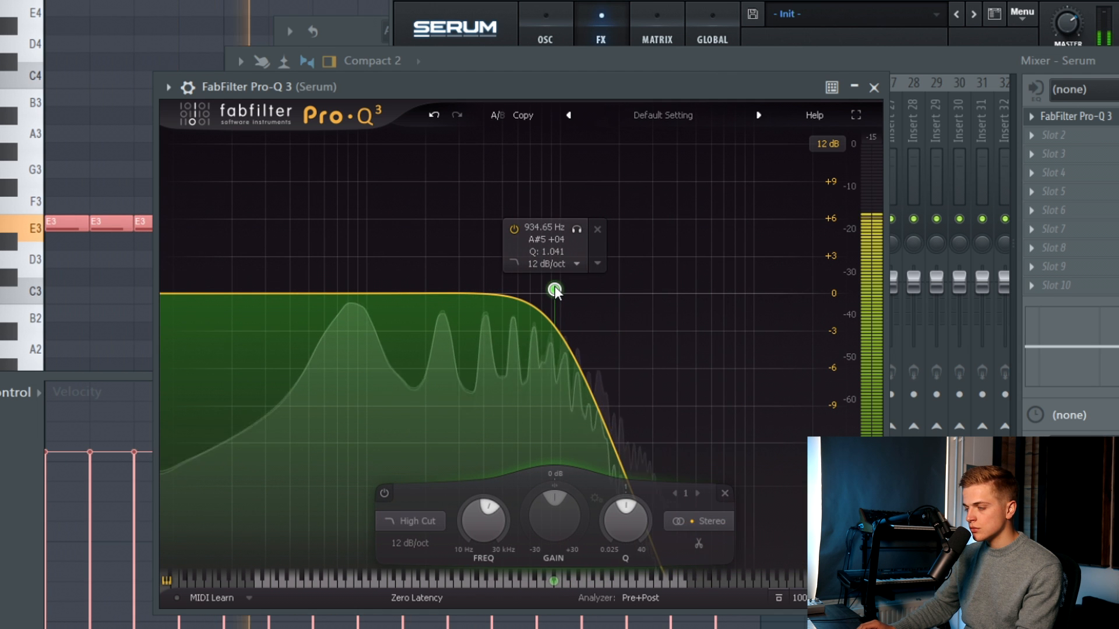
key("space")
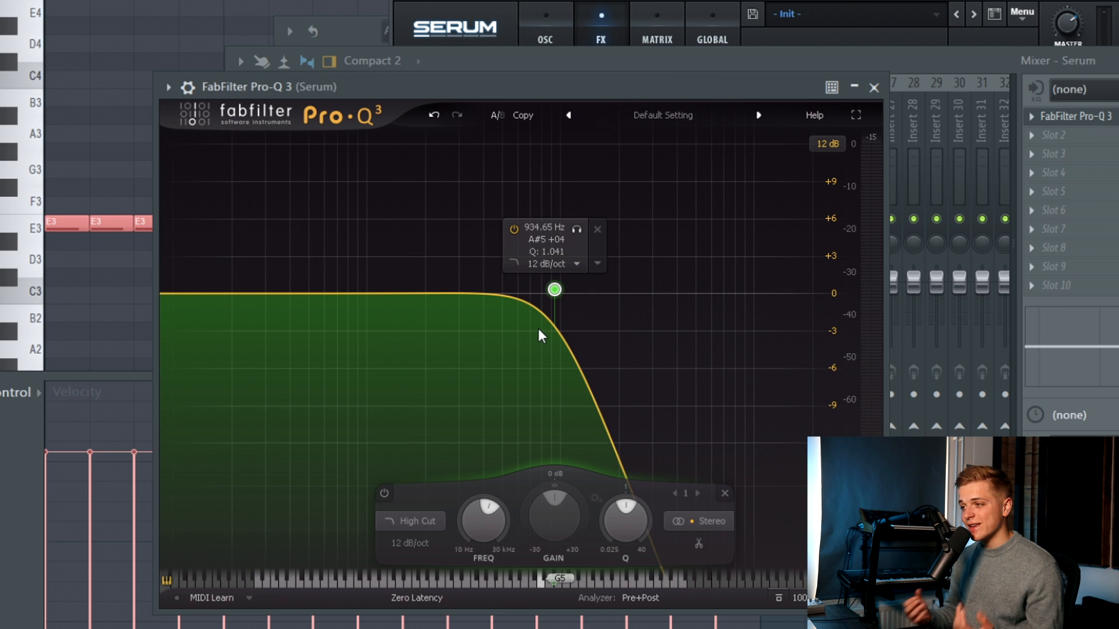
Try a 36 dB/oct slope on the high cut band with its cutoff at about 1227 Hz
right_click(554, 289)
mouse_move(629, 344)
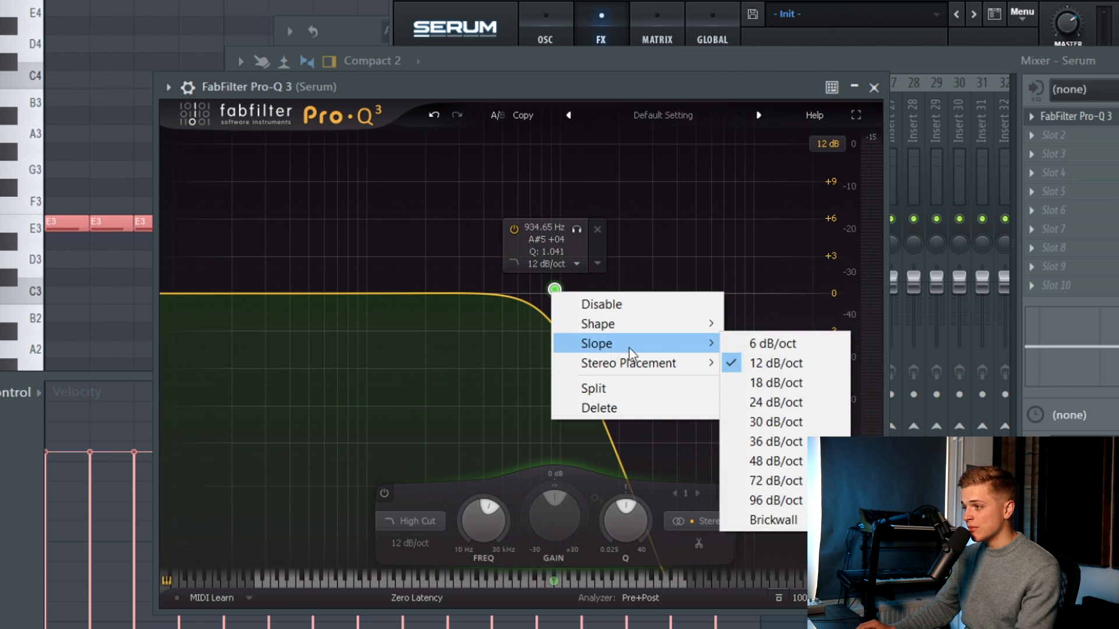
left_click(777, 442)
left_click_drag(554, 289, 577, 299)
Set the high cut band's slope to 24 dB/oct and raise its cutoff to about 1.7 kHz
right_click(577, 298)
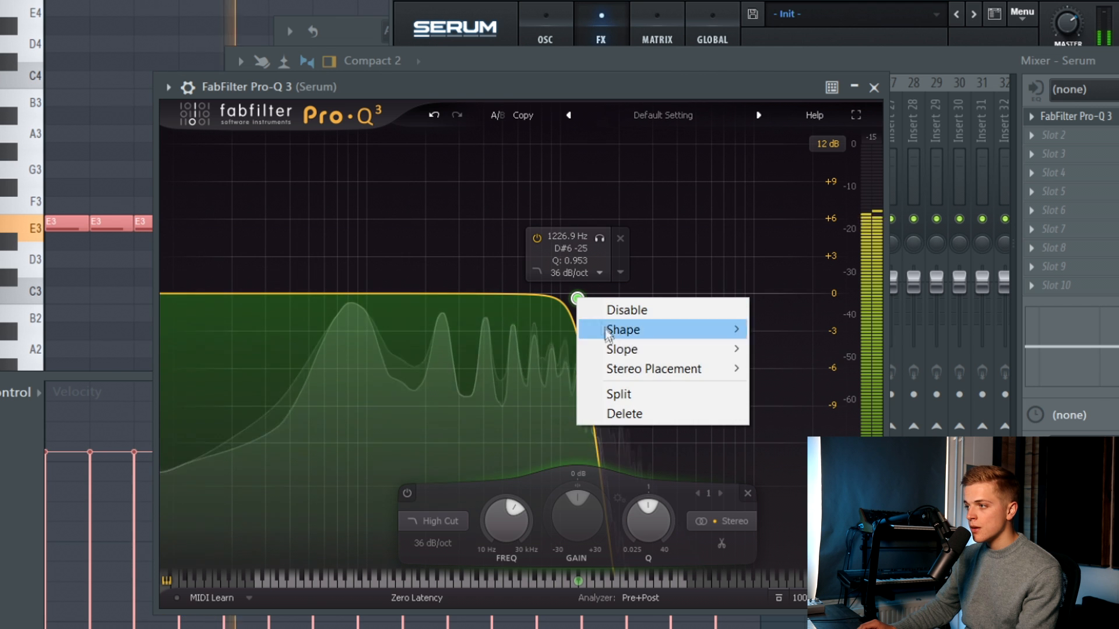
mouse_move(627, 352)
left_click(801, 408)
left_click_drag(578, 298, 604, 304)
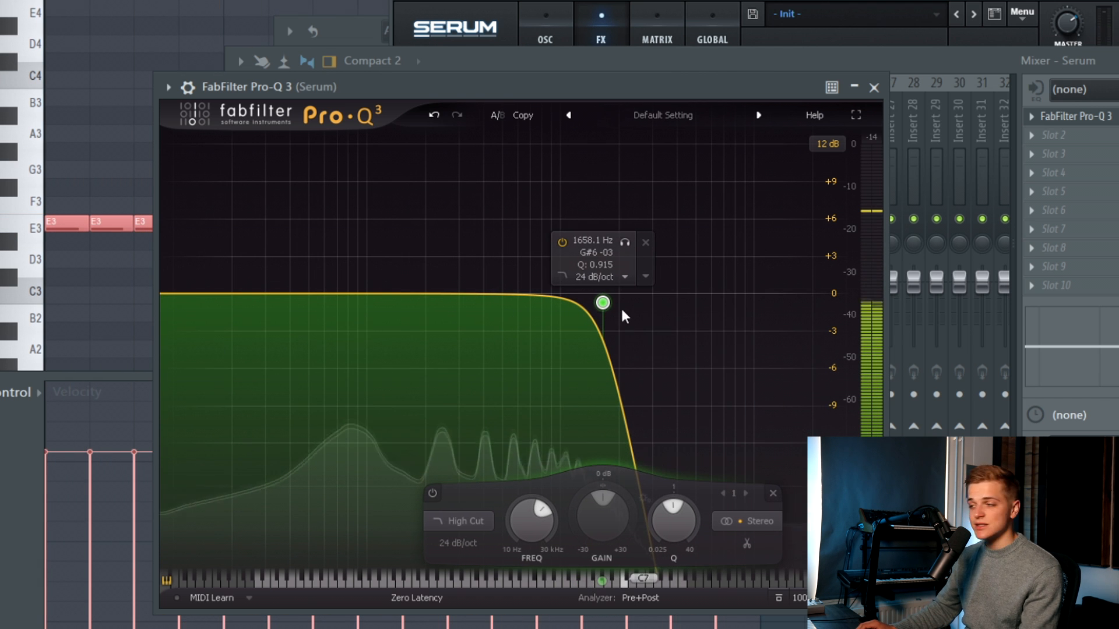
left_click_drag(608, 298, 612, 295)
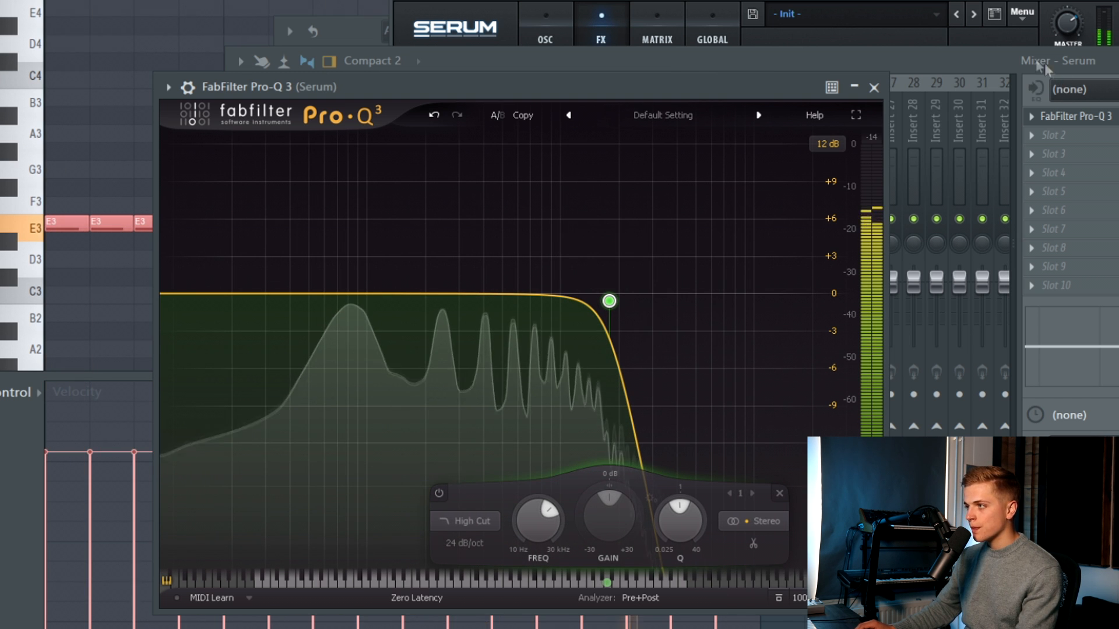
Load FabFilter Saturn 2 into slot 3 of the Serum mixer track and apply its V1 Light Saturation preset during playback
left_click(1075, 149)
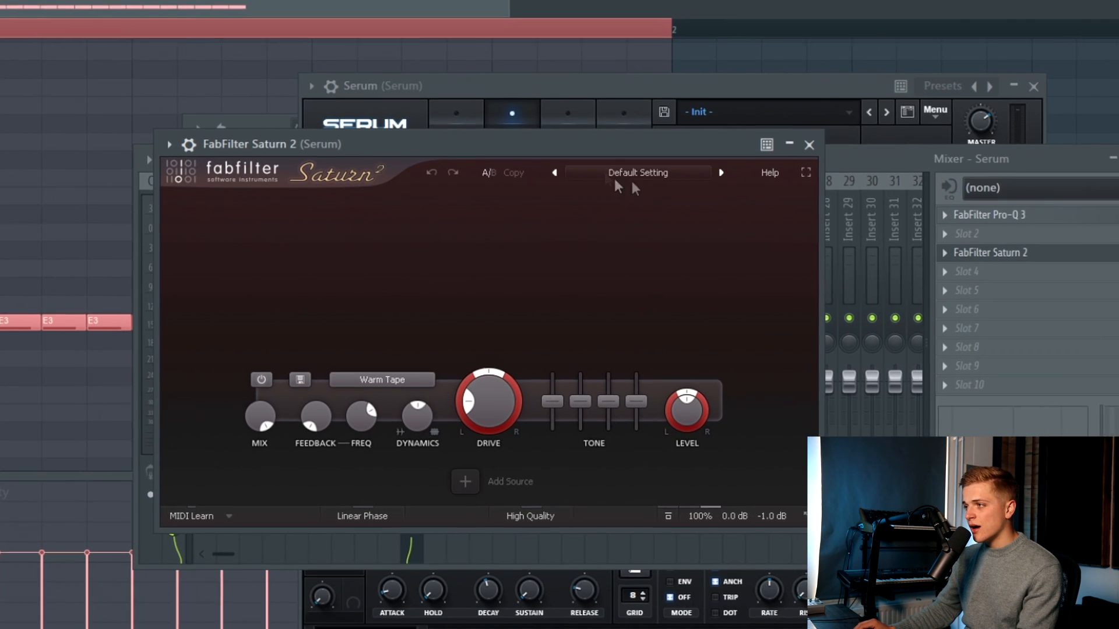
left_click(634, 179)
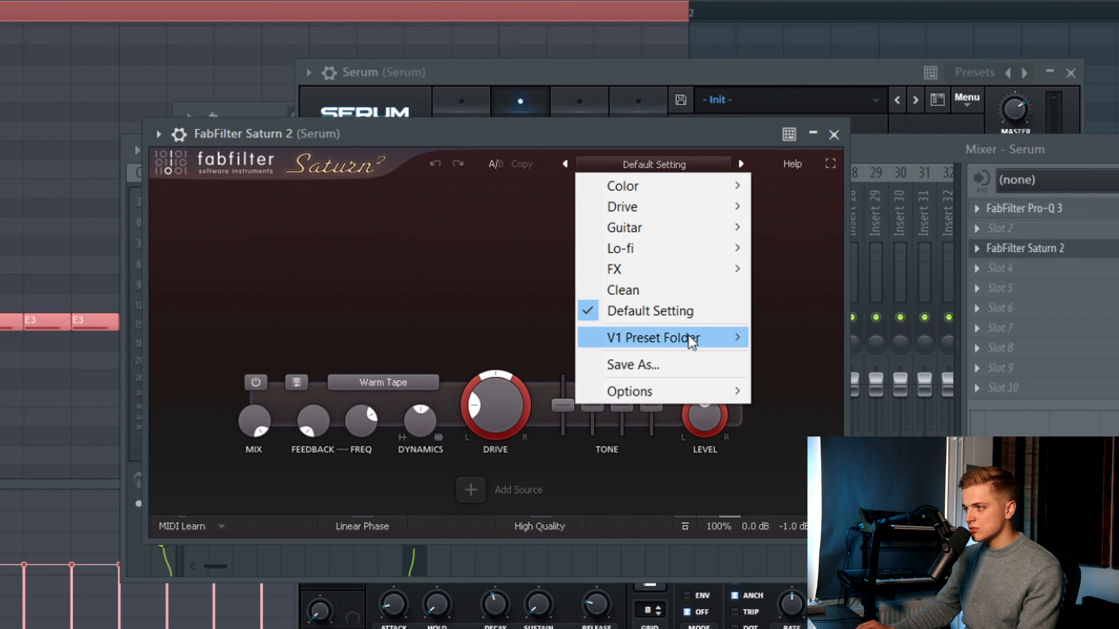
mouse_move(688, 339)
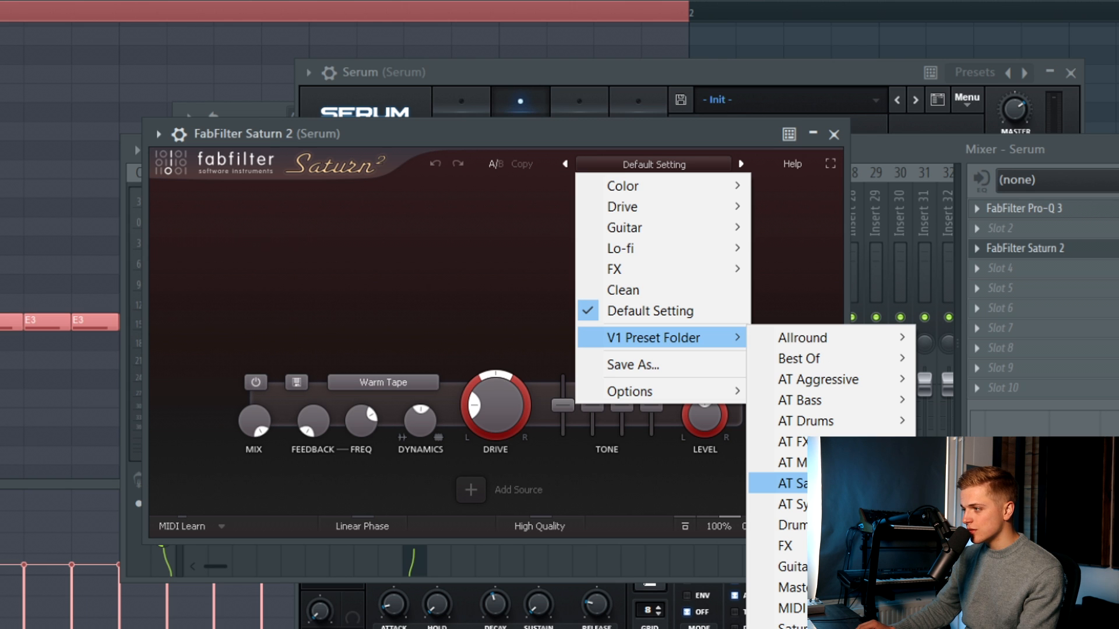
left_click(973, 524)
key("space")
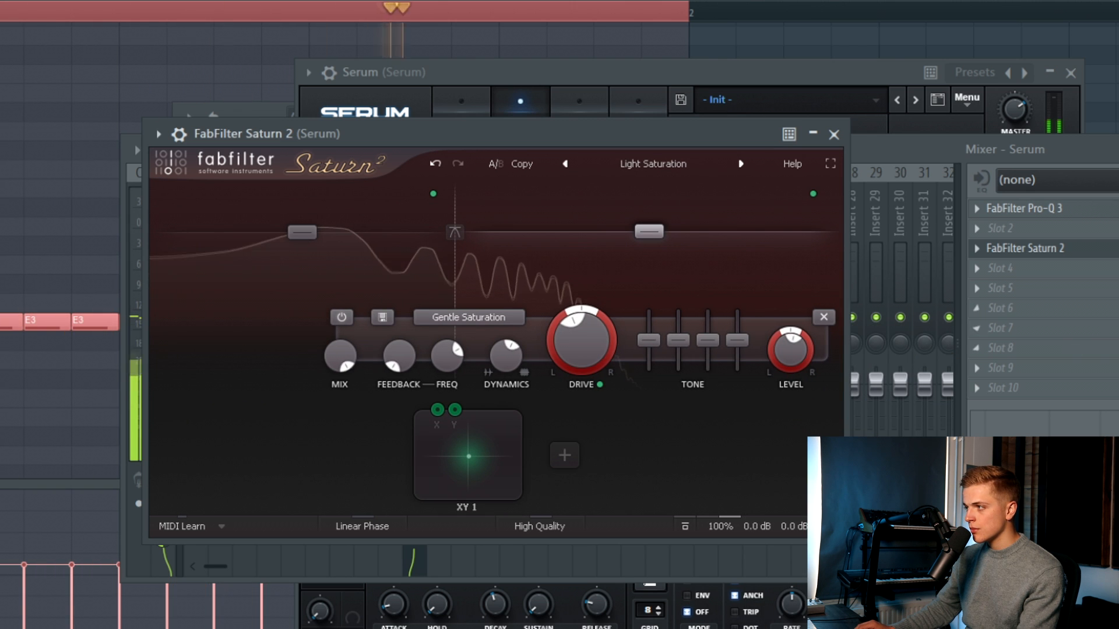
Stop playback and move FabFilter Saturn 2 up to slot 2 in the Serum track's effect chain
key("F9")
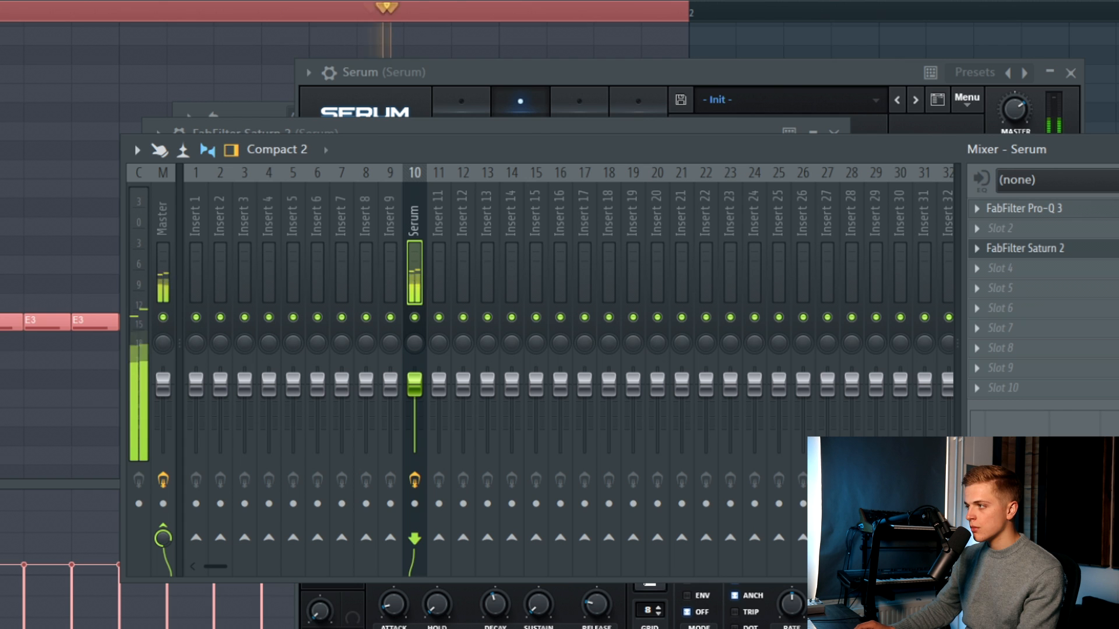
key("space")
left_click_drag(1109, 249, 1109, 234)
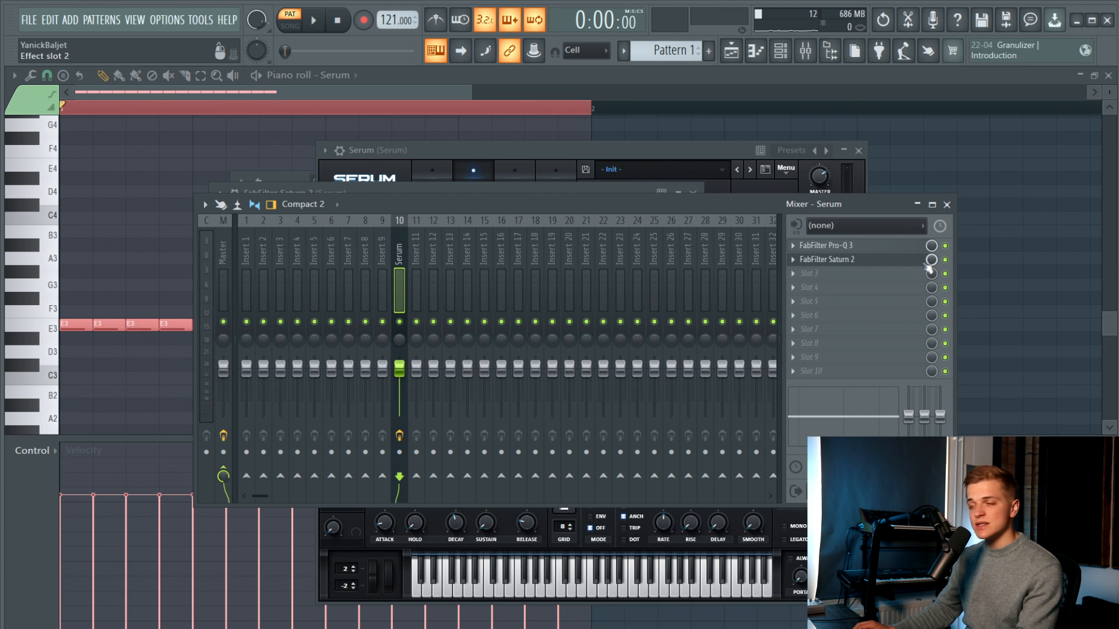
Load Decapitator into slot 3 of the Serum mixer track
left_click(877, 274)
key("Down")
key("Down")
key("Down")
key("Down")
key("Down")
key("Down")
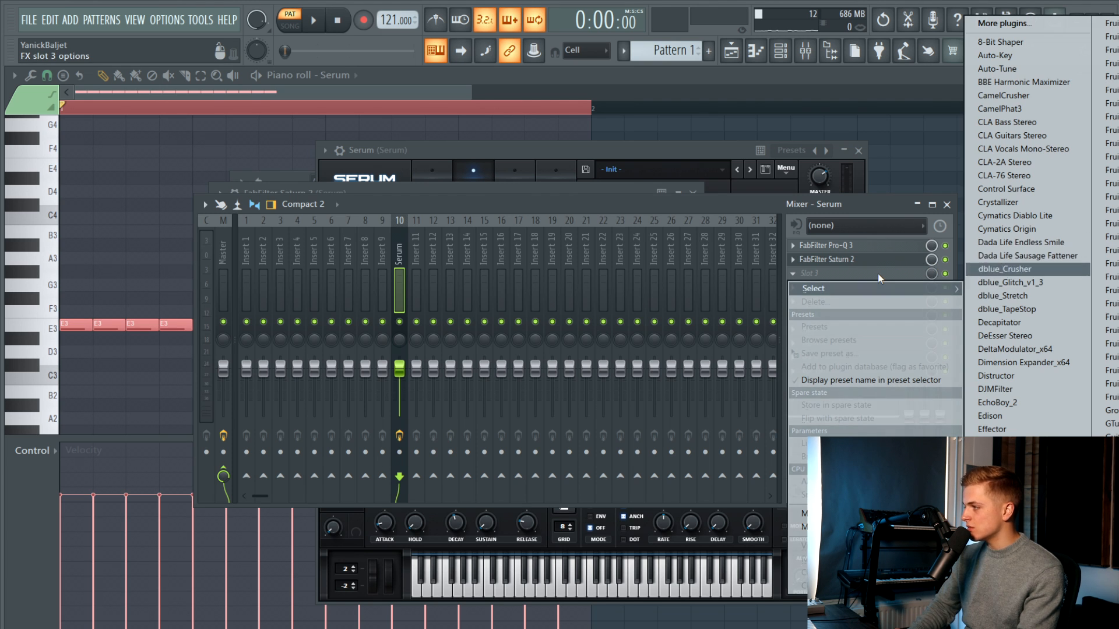
key("Return")
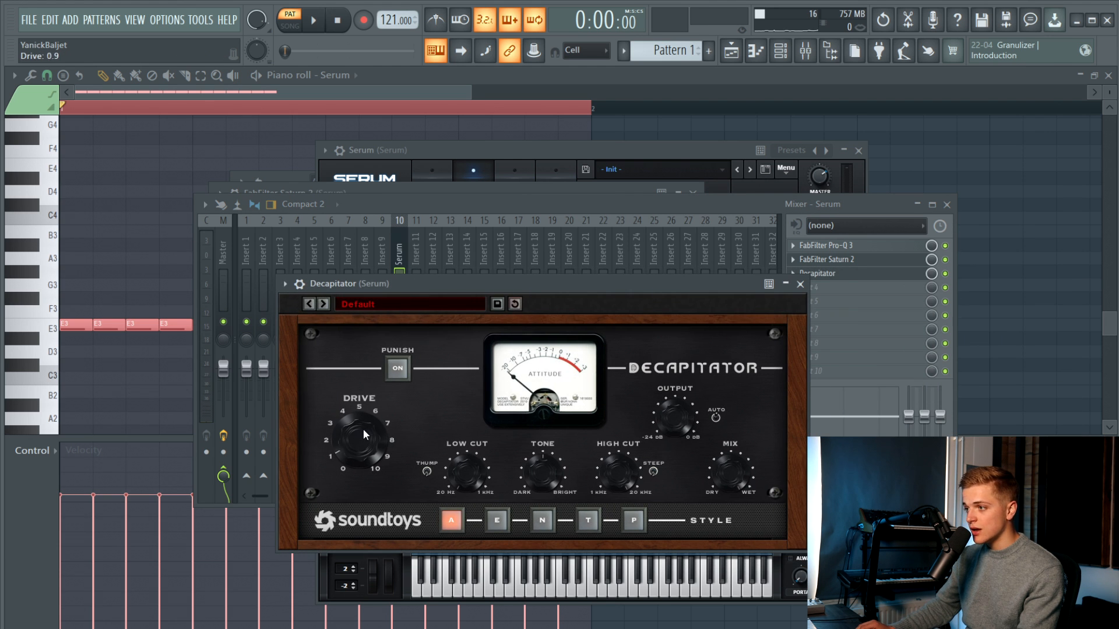
Set Decapitator's drive to about 1.7 during playback and compare the sound with the effect bypassed
key("space")
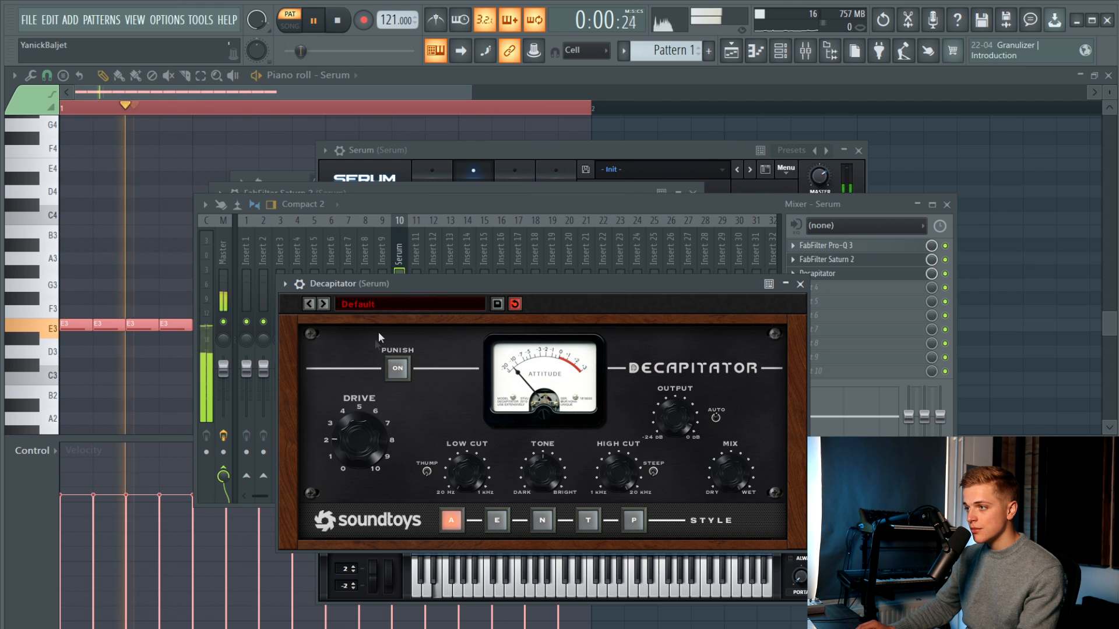
left_click_drag(349, 423, 346, 426)
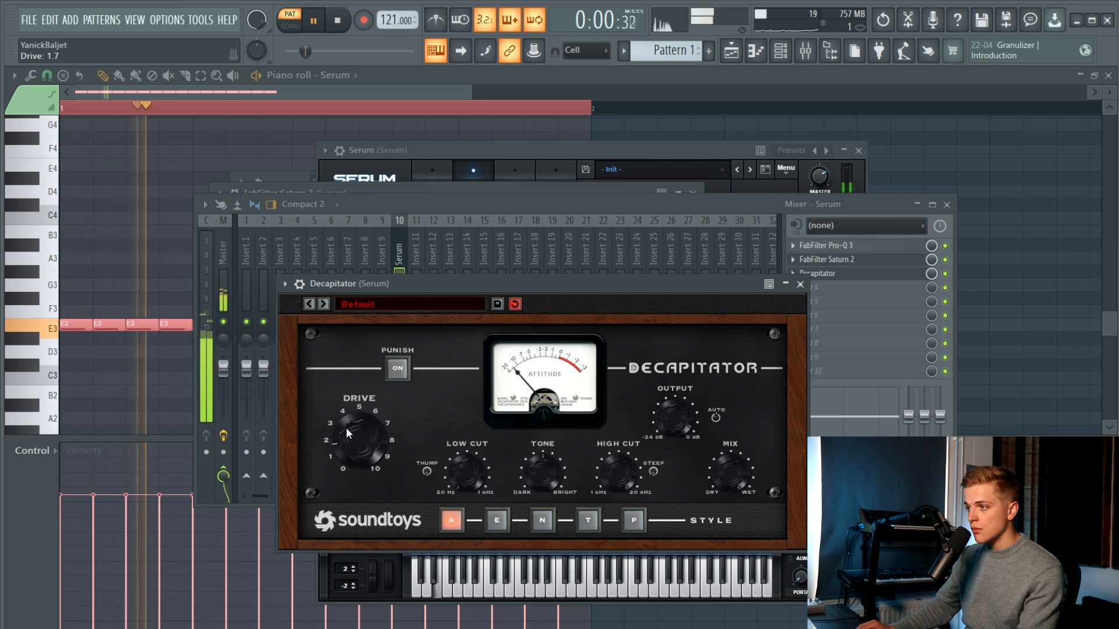
left_click(945, 275)
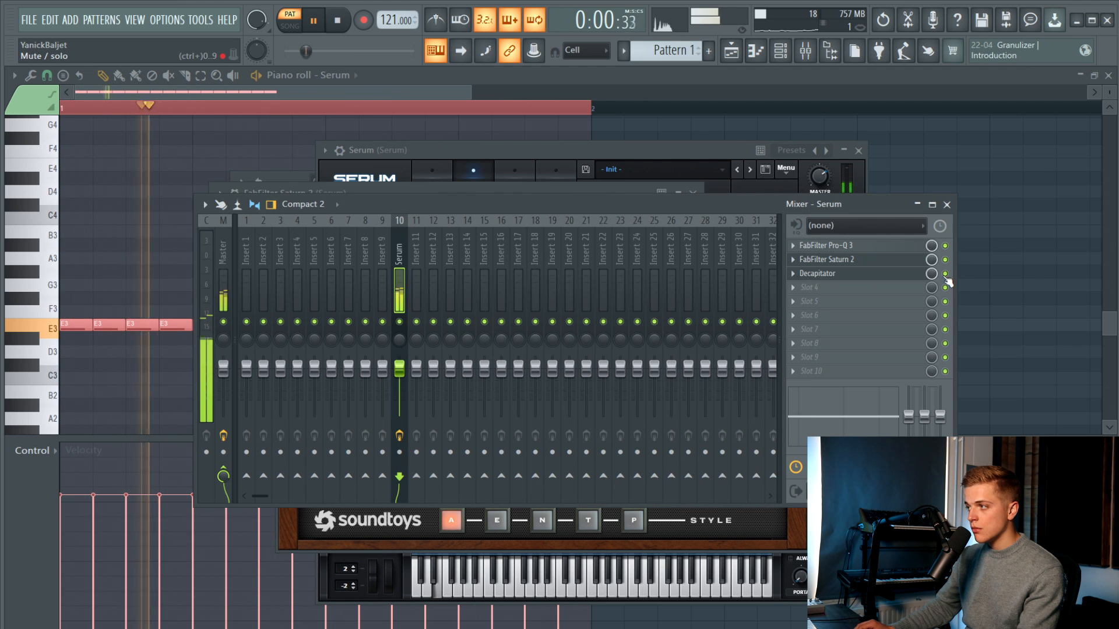
left_click(946, 275)
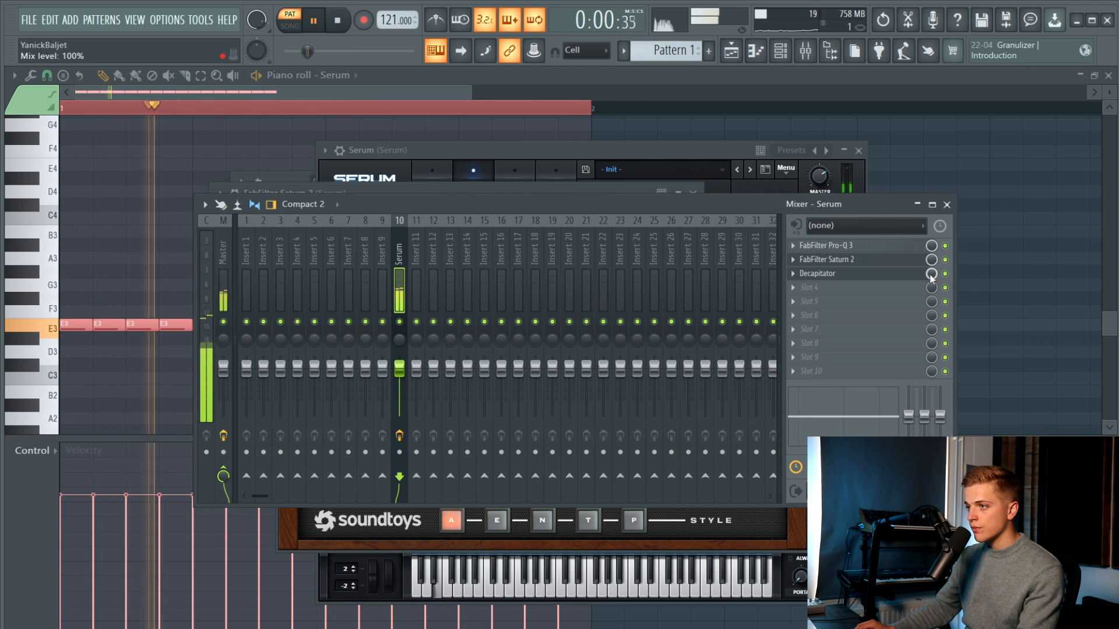
key("space")
Load Fruity Parametric EQ 2 into slot 4, pull band 7 down to its minimum, and lower band 5 to about -5.5 dB at 2113 Hz
left_click(850, 288)
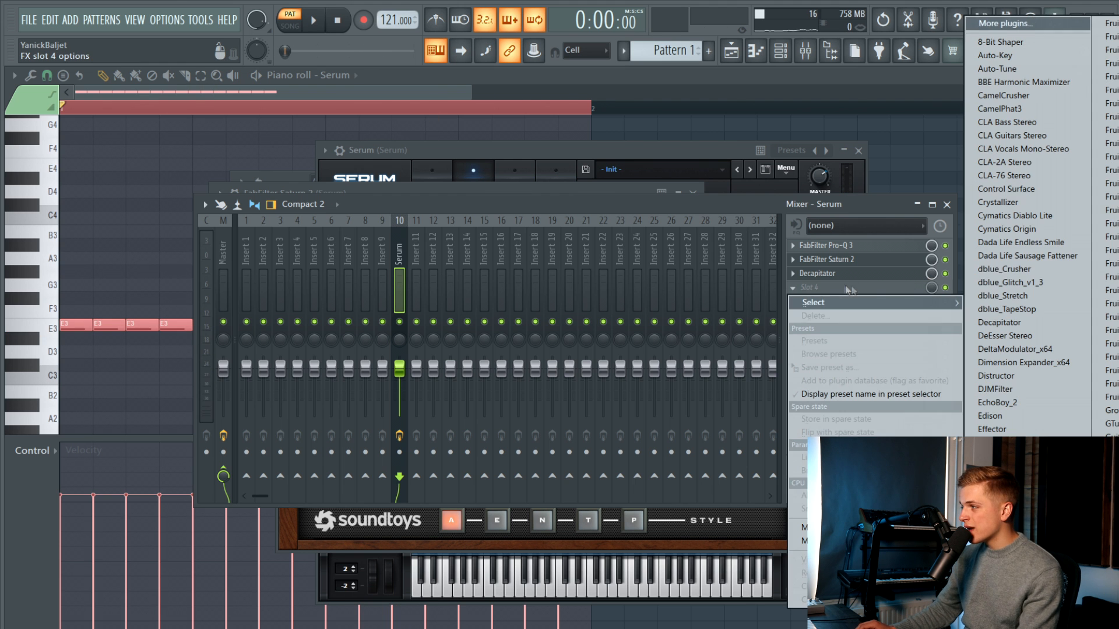
left_click(1105, 211)
key("space")
left_click_drag(352, 279, 269, 368)
left_click_drag(269, 279, 292, 308)
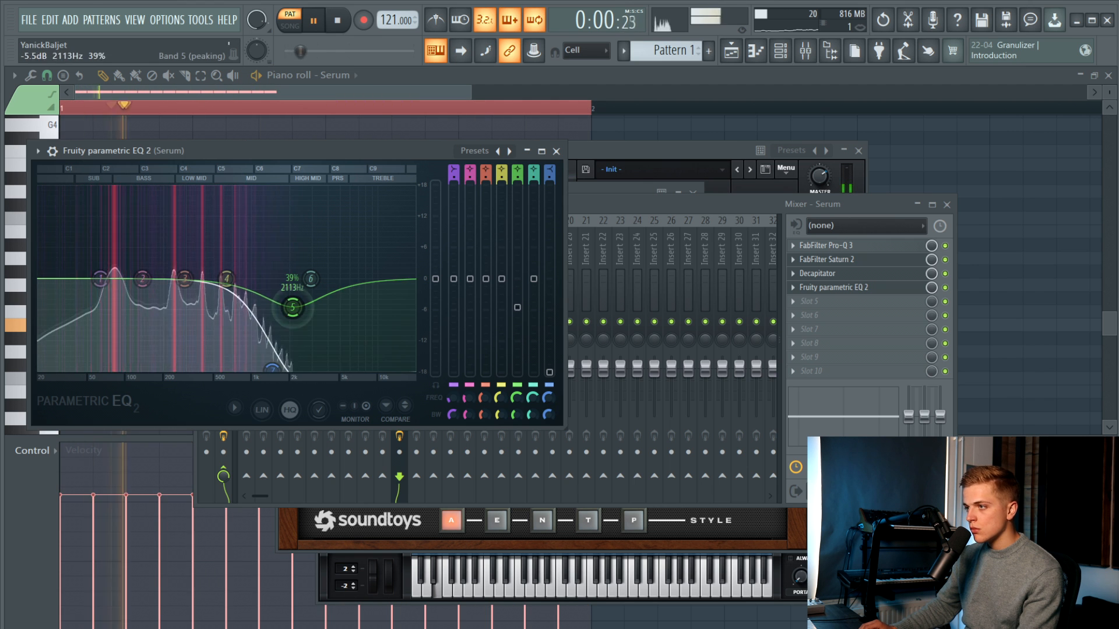
left_click(556, 151)
key("space")
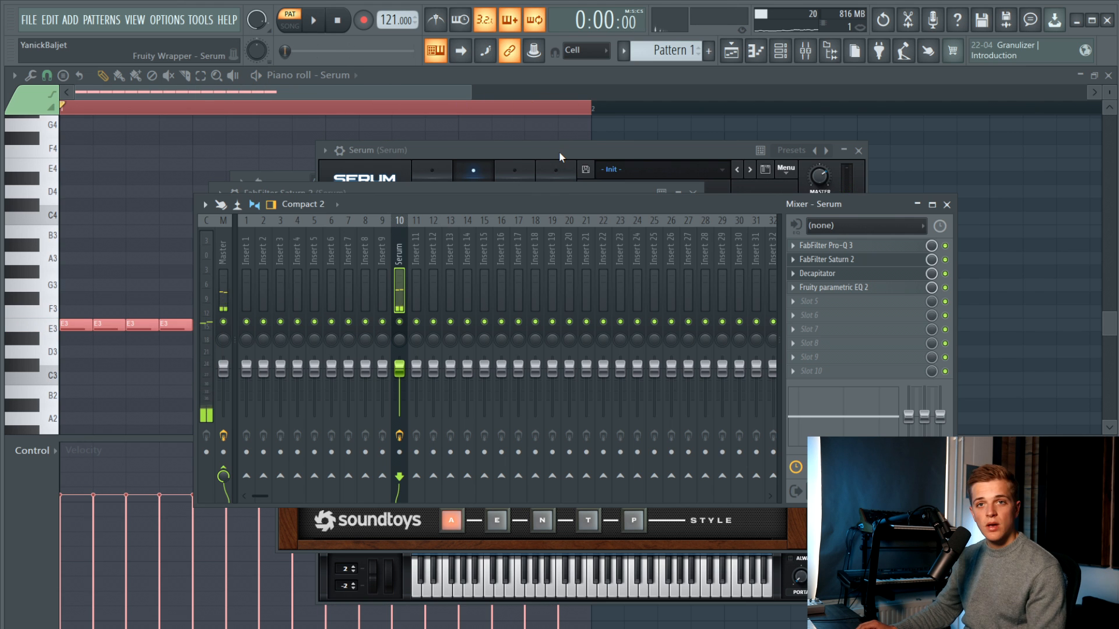
Load Kickstart 2 into slot 9 of the Serum track and play the arrangement together with the kick
left_click(816, 356)
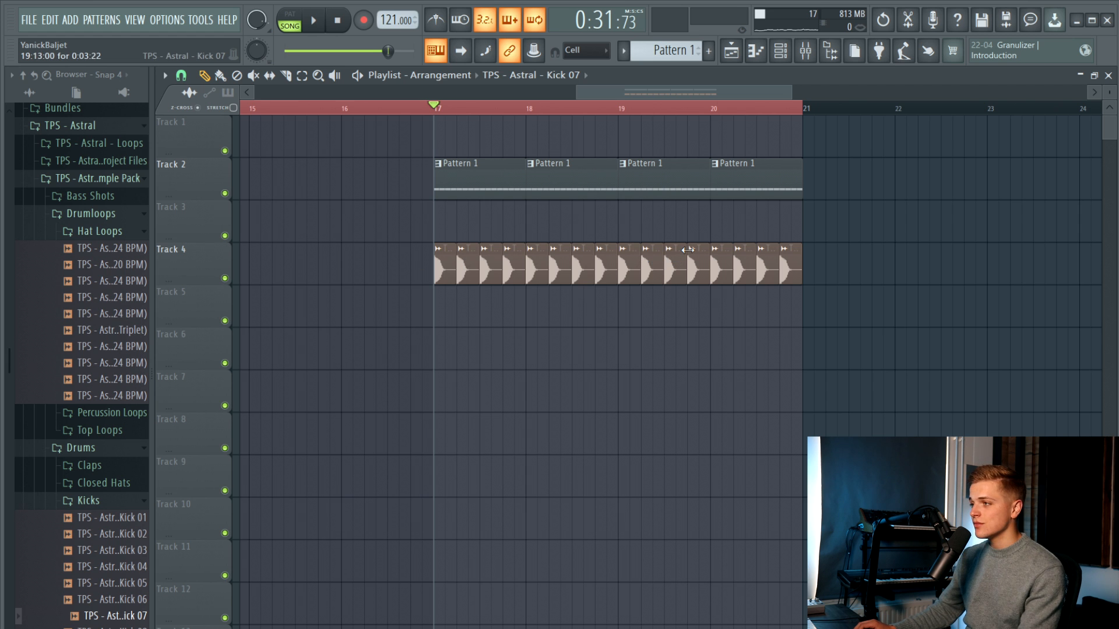
key("space")
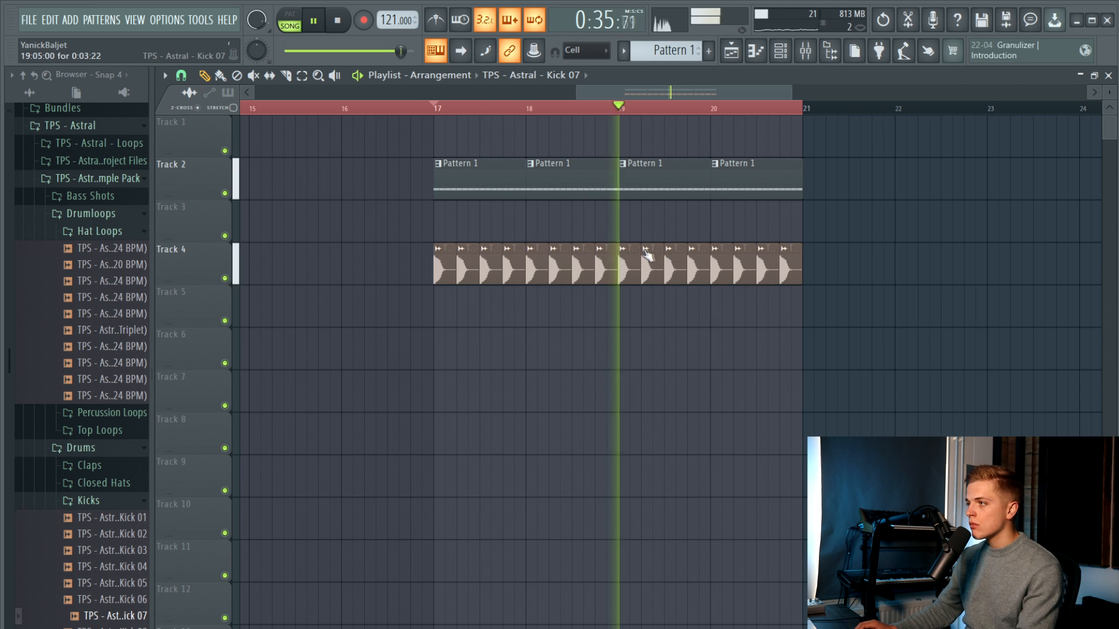
key("space")
Transpose all notes of Pattern 1 down to D3 and play them with the kick in the playlist
double_click(482, 180)
scroll(228, 331, "down", 3)
mouse_move(229, 287)
left_mouse_down()
mouse_move(226, 324)
mouse_move(225, 308)
left_mouse_up()
key("space")
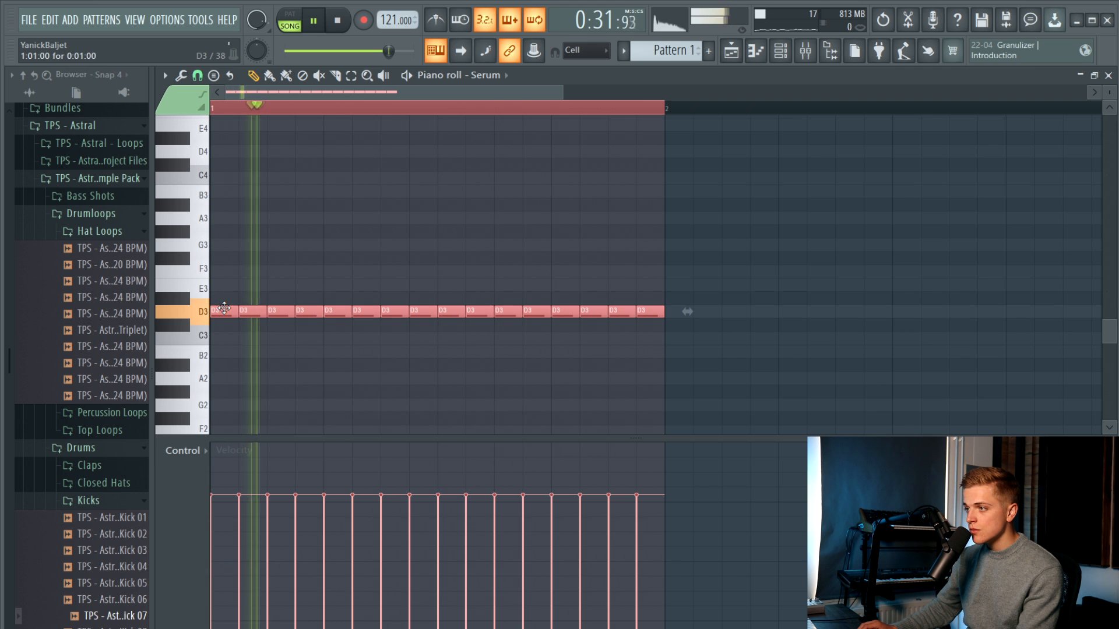
left_click(741, 52)
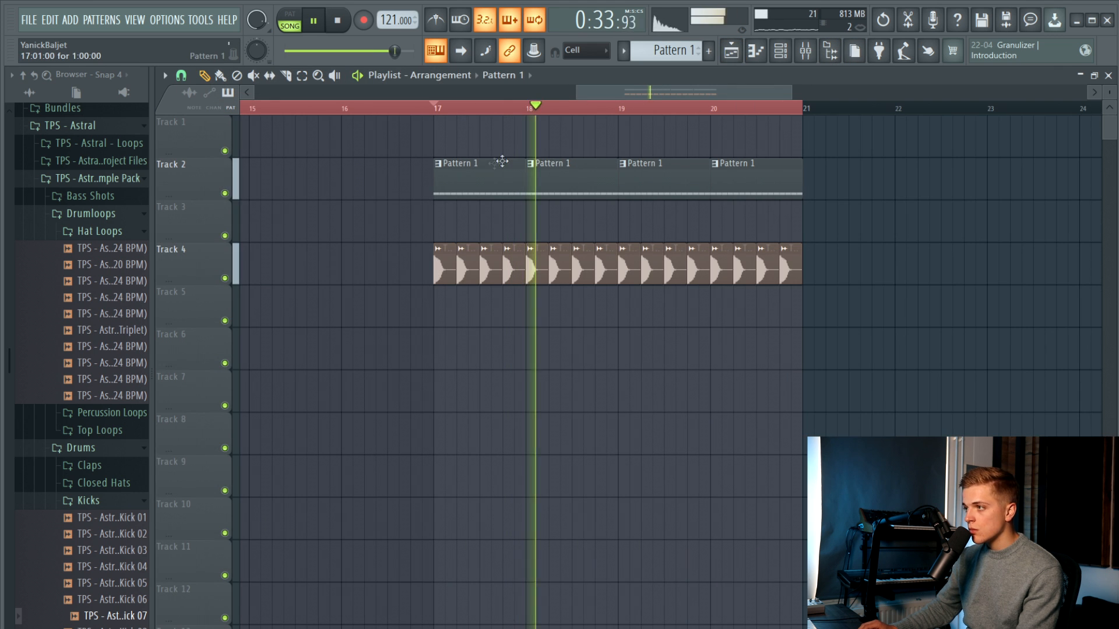
Try all notes of Pattern 1 on A#2 during playback, and move them back to E3
double_click(488, 178)
key("space")
key("ctrl+a")
left_click_drag(222, 312, 222, 362)
key("space")
key("space")
key("space")
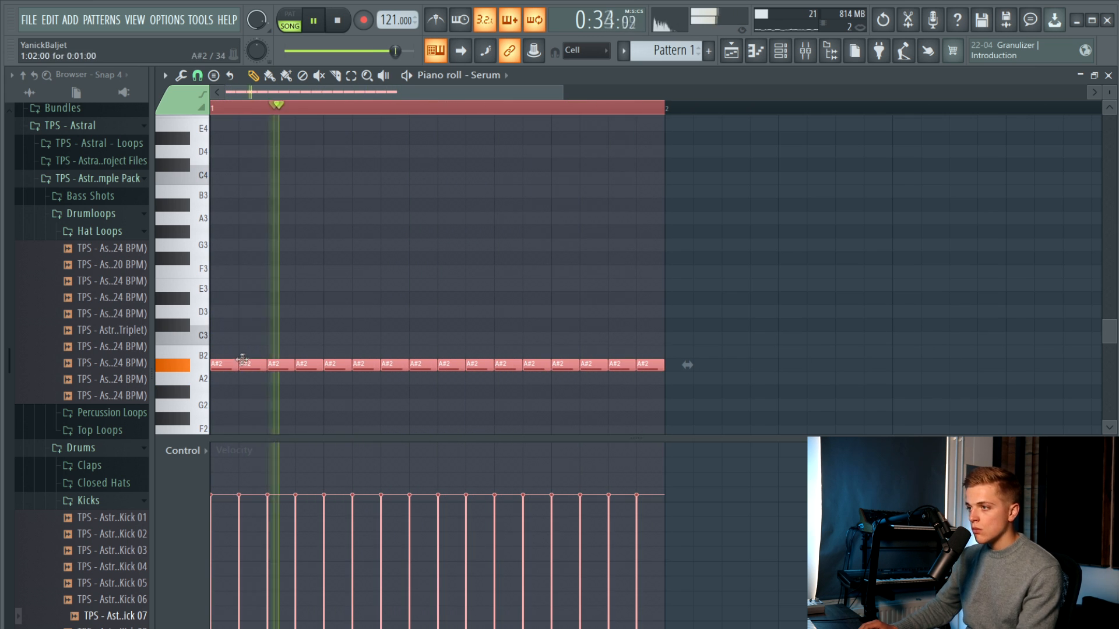
key("space")
left_click_drag(226, 365, 227, 285)
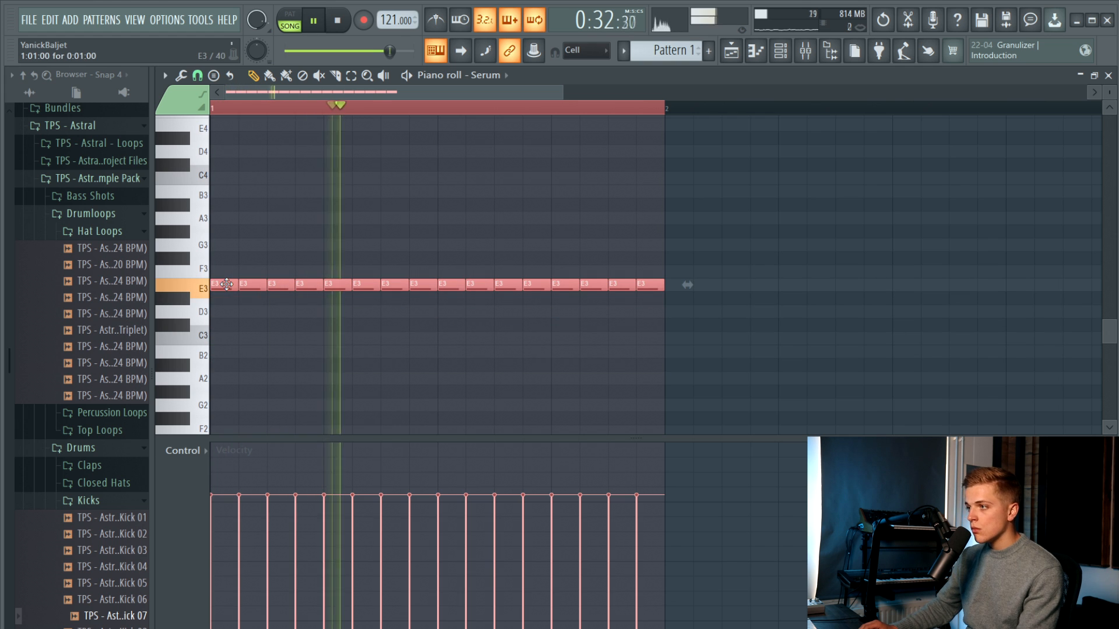
key("space")
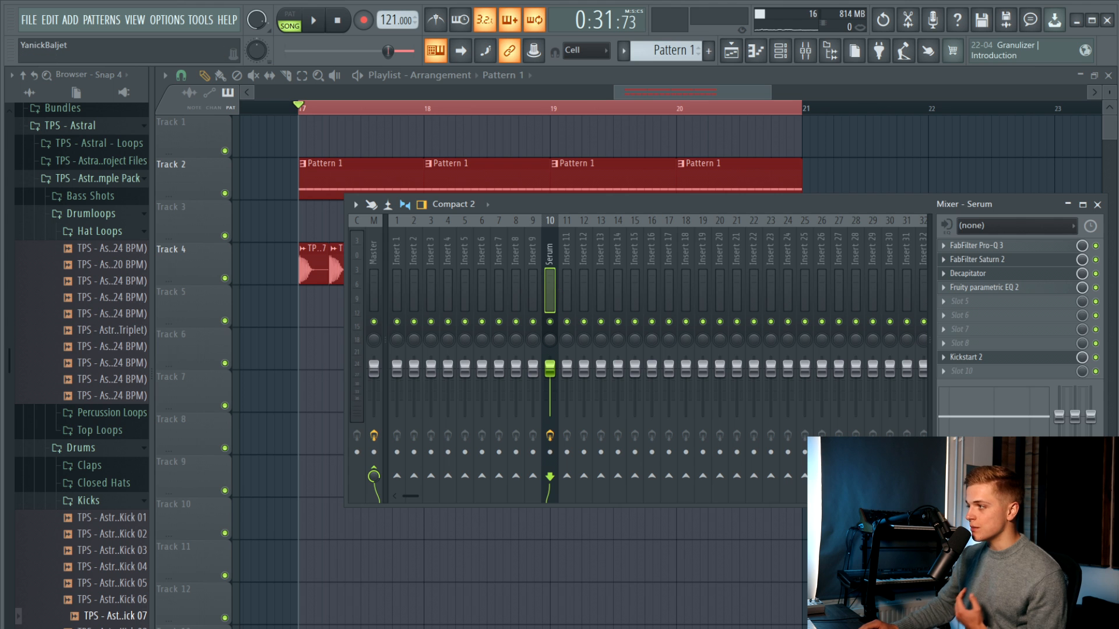
Load Patcher into slot 6 of the Serum mixer track and remove its direct connection from input to output
left_click(1031, 318)
left_click(1030, 350)
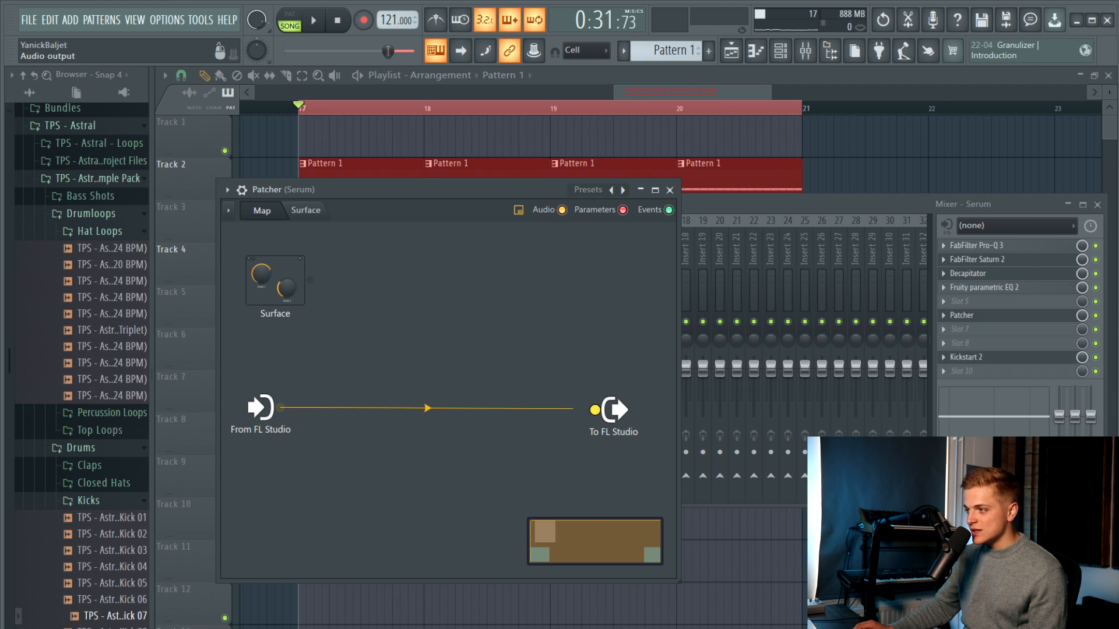
right_click(419, 356)
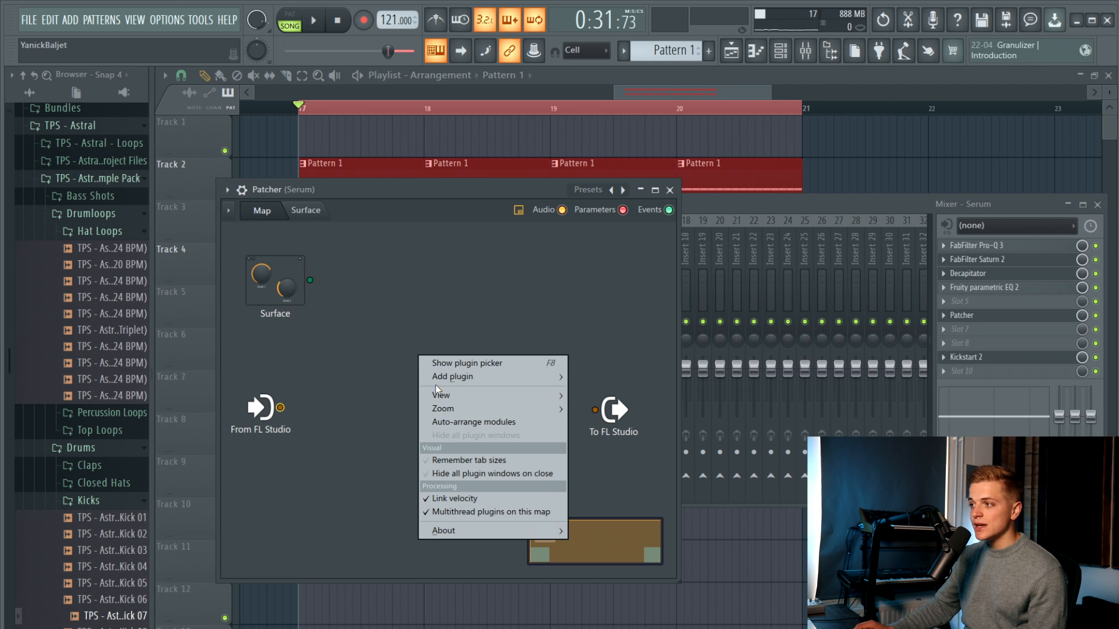
left_click(355, 376)
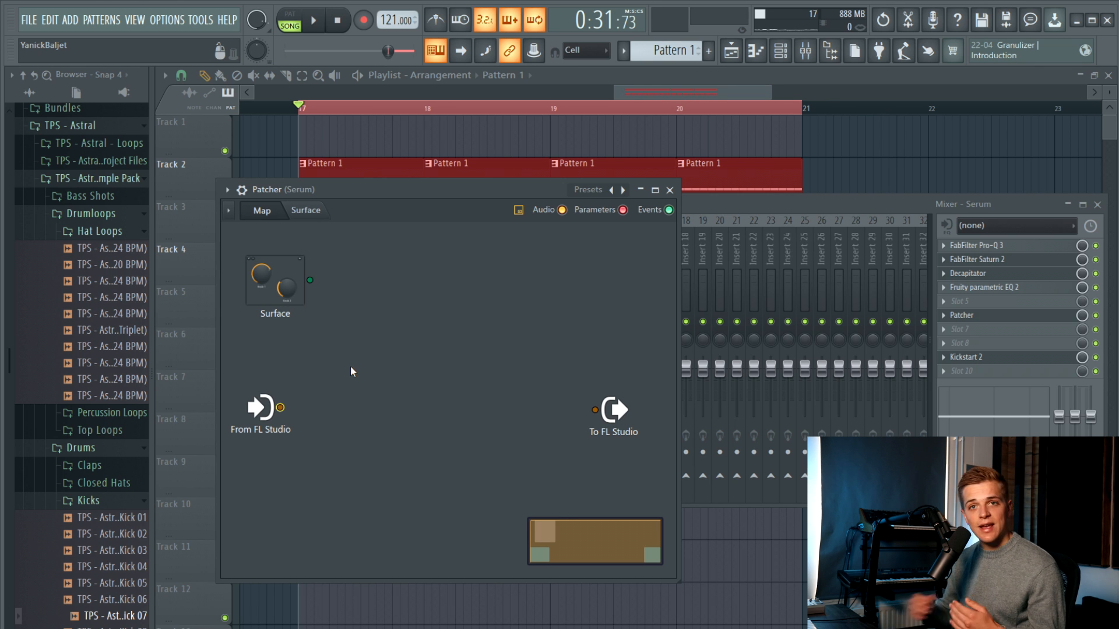
right_click(351, 367)
left_click(280, 408)
Add Maximus to the Patcher map, wire it between input and output, and set its low band's stereo separation to 100% merged
right_click(335, 409)
mouse_move(411, 435)
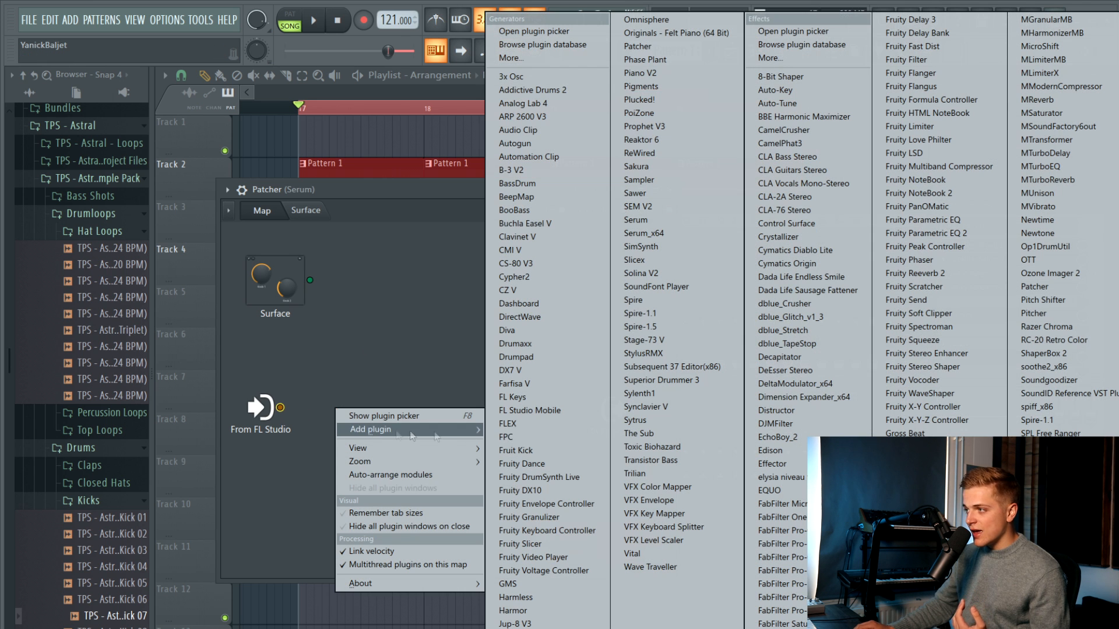
left_click(568, 438)
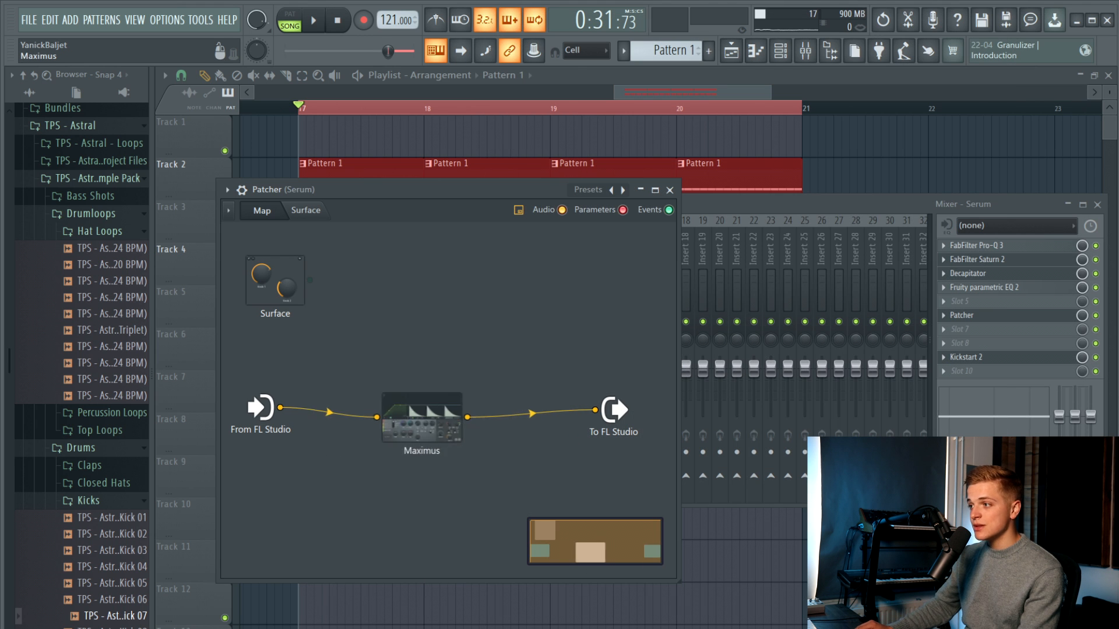
double_click(446, 401)
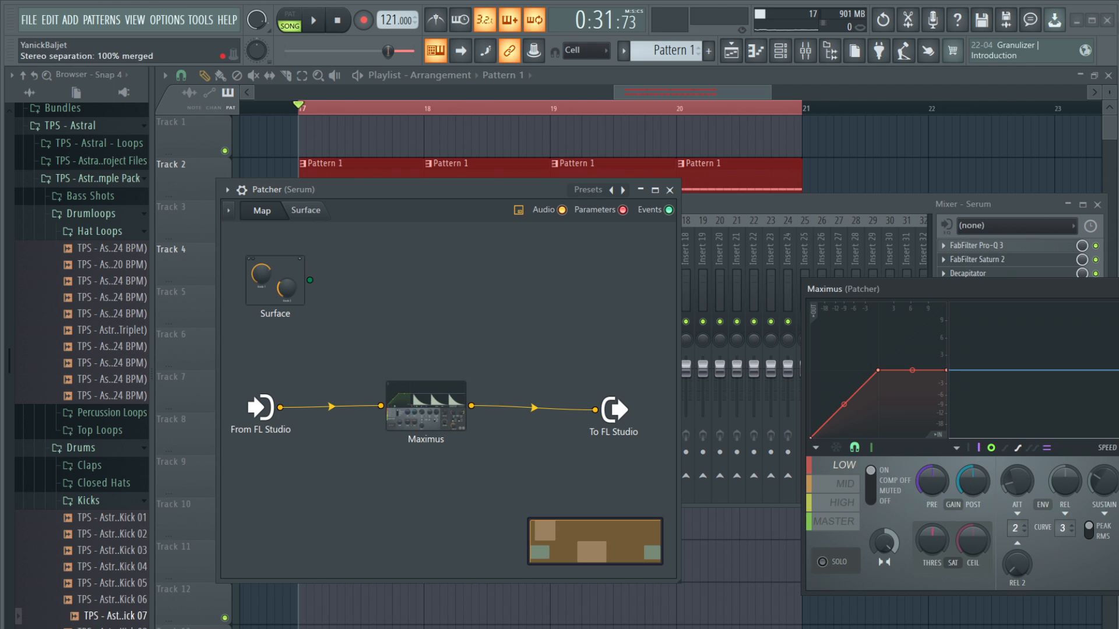
left_click_drag(425, 402, 425, 413)
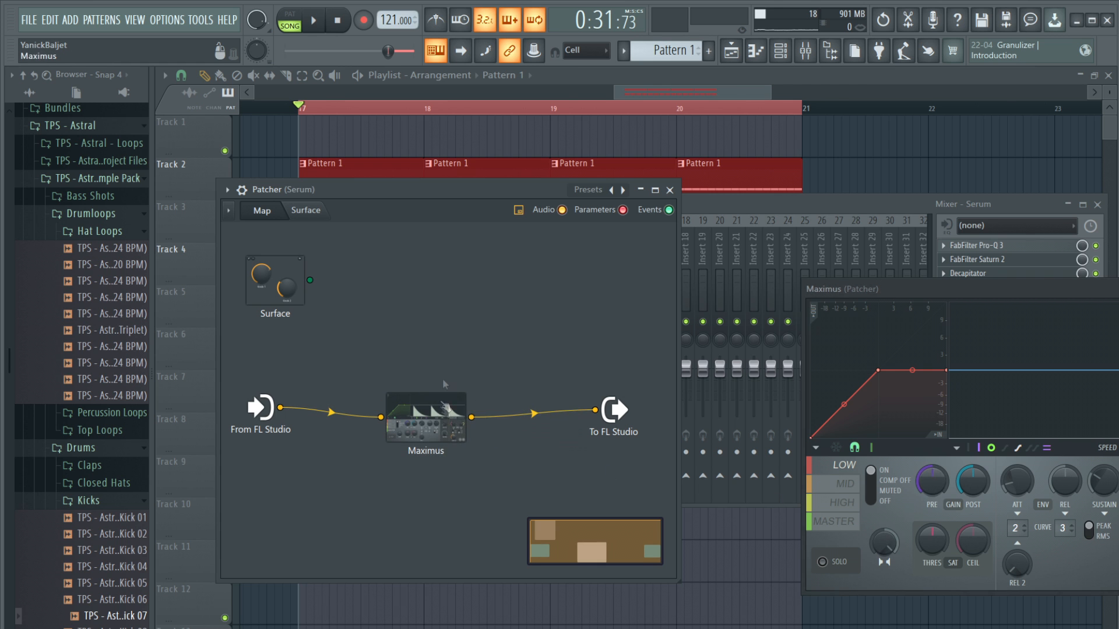
Add Fruity Delay 3 to the Patcher map
right_click(441, 338)
mouse_move(495, 356)
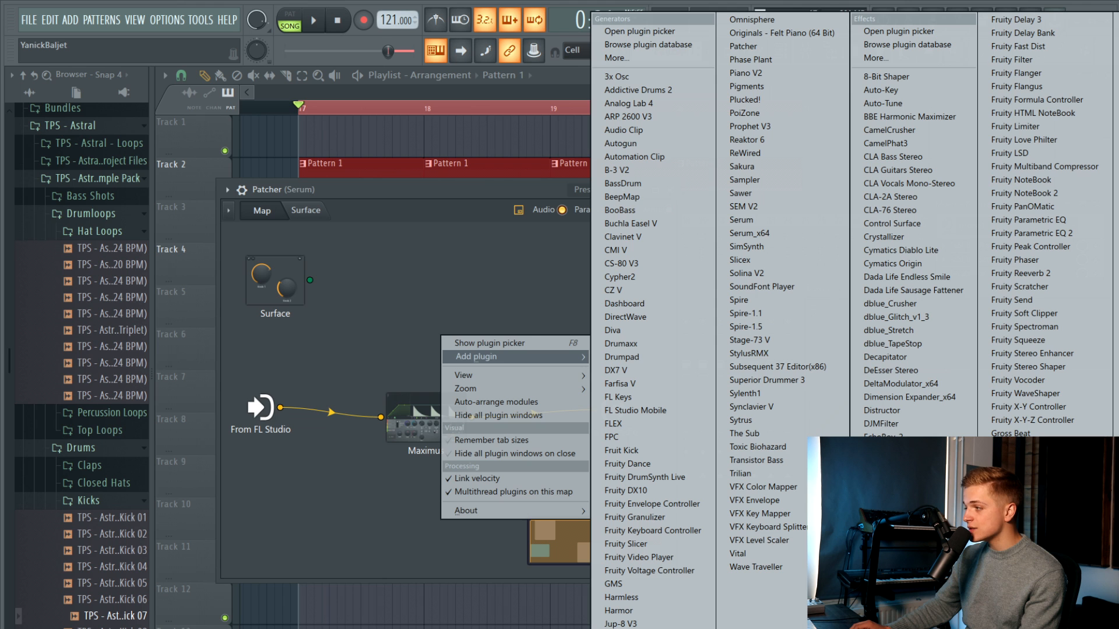
left_click(1008, 19)
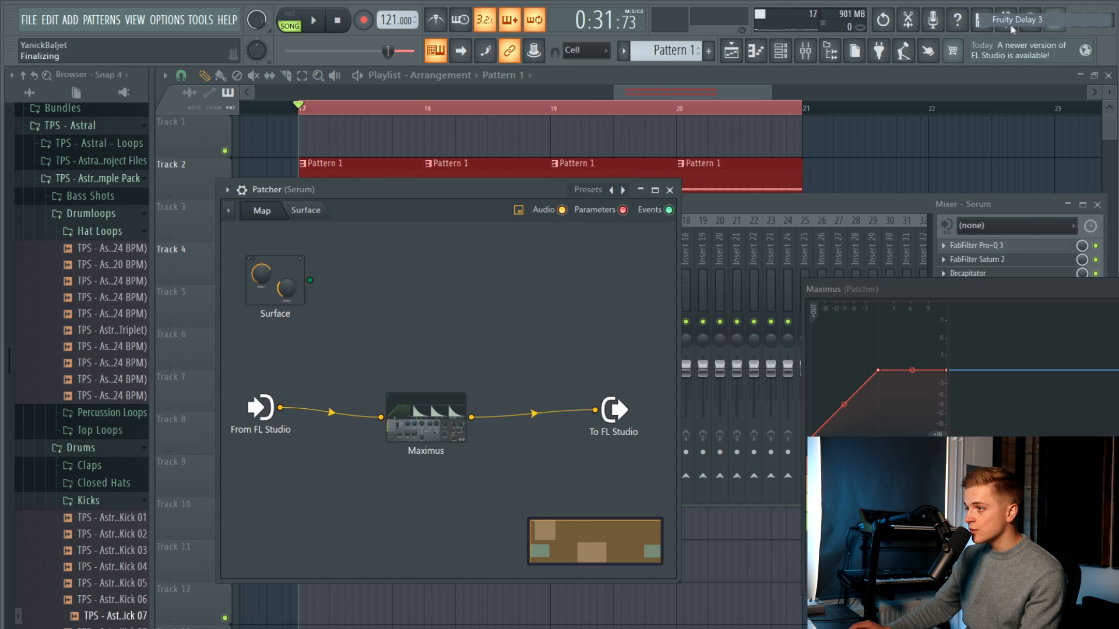
Place Fruity Delay 3 above Maximus in the Patcher map and wire it in parallel between From FL Studio and To FL Studio
left_click_drag(436, 363, 366, 360)
left_click_drag(291, 407, 369, 319)
left_click_drag(475, 319, 529, 358)
left_click_drag(581, 390, 595, 410)
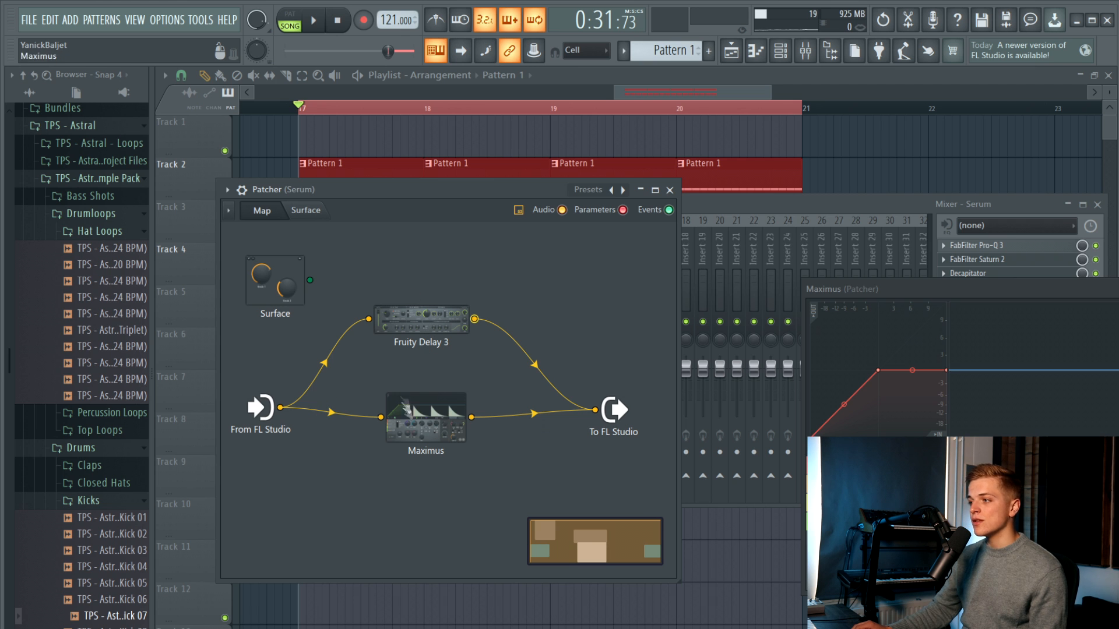
left_click(446, 326)
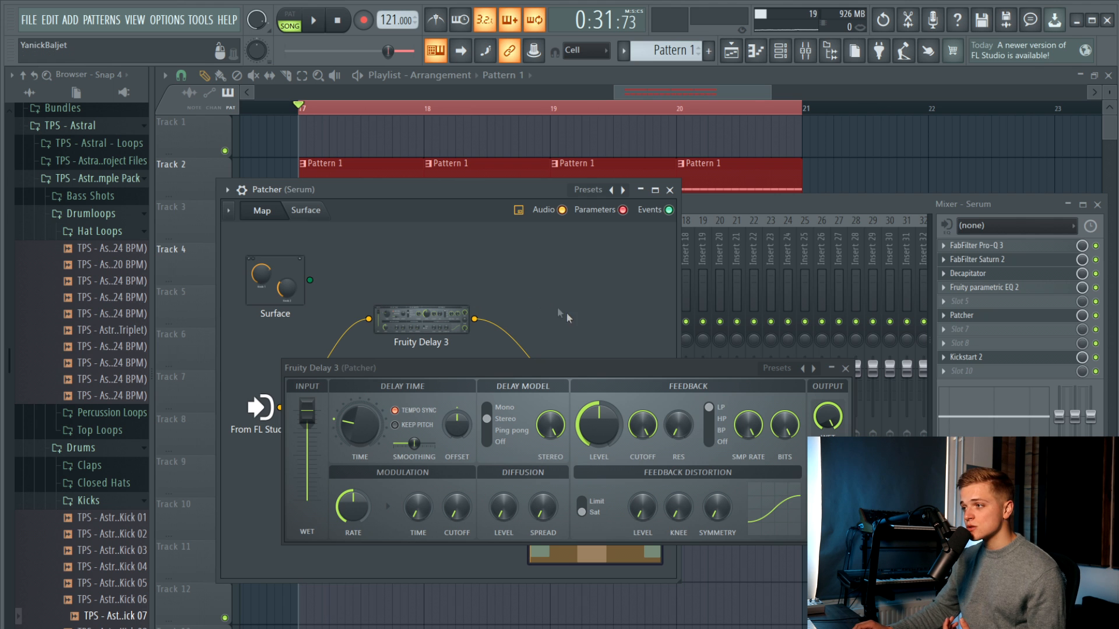
left_click(845, 368)
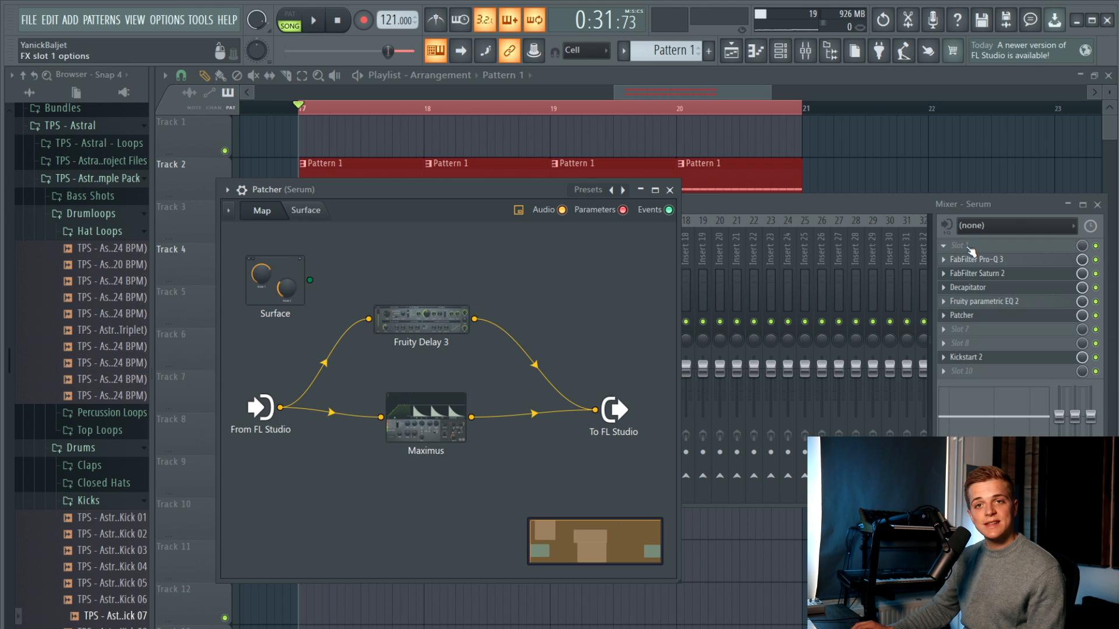
Load Fruity peak controller into slot 1 of the Serum mixer track and close its window
left_click(964, 245)
mouse_move(964, 260)
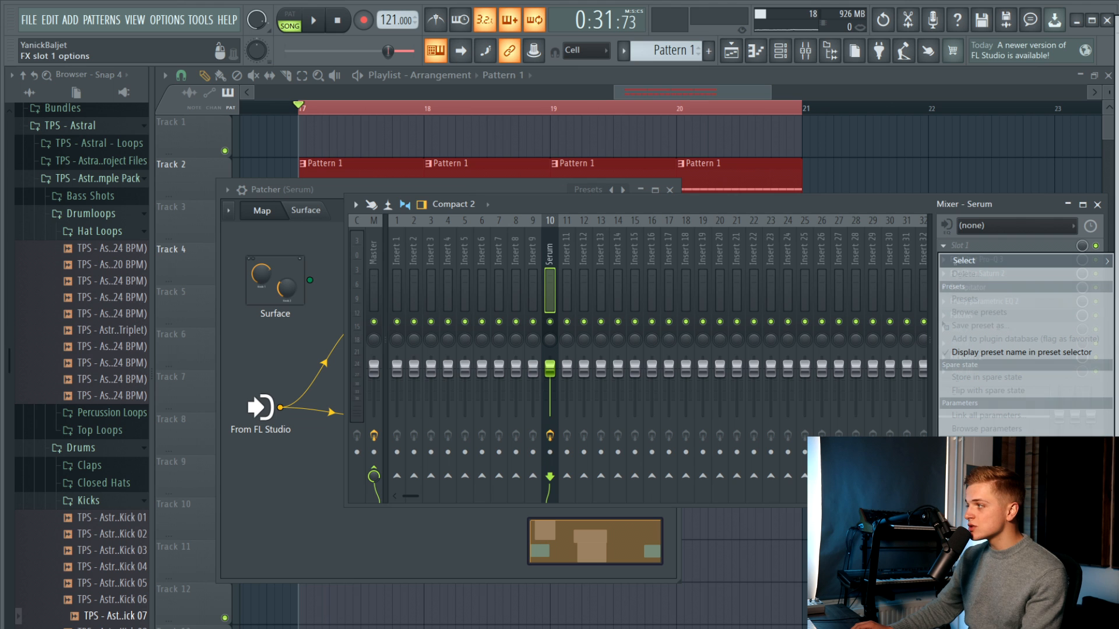
left_click(718, 282)
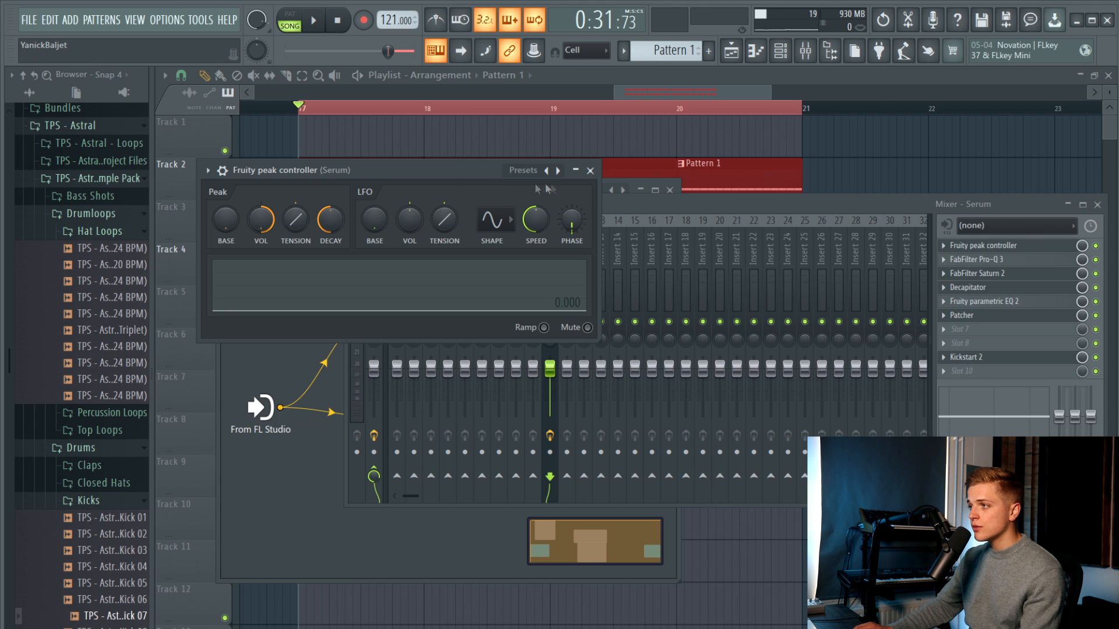
left_click(590, 170)
Link Fruity Delay 3's output wet level to Peak ctrl - Peak with the 1-Input mapping formula
left_click(420, 319)
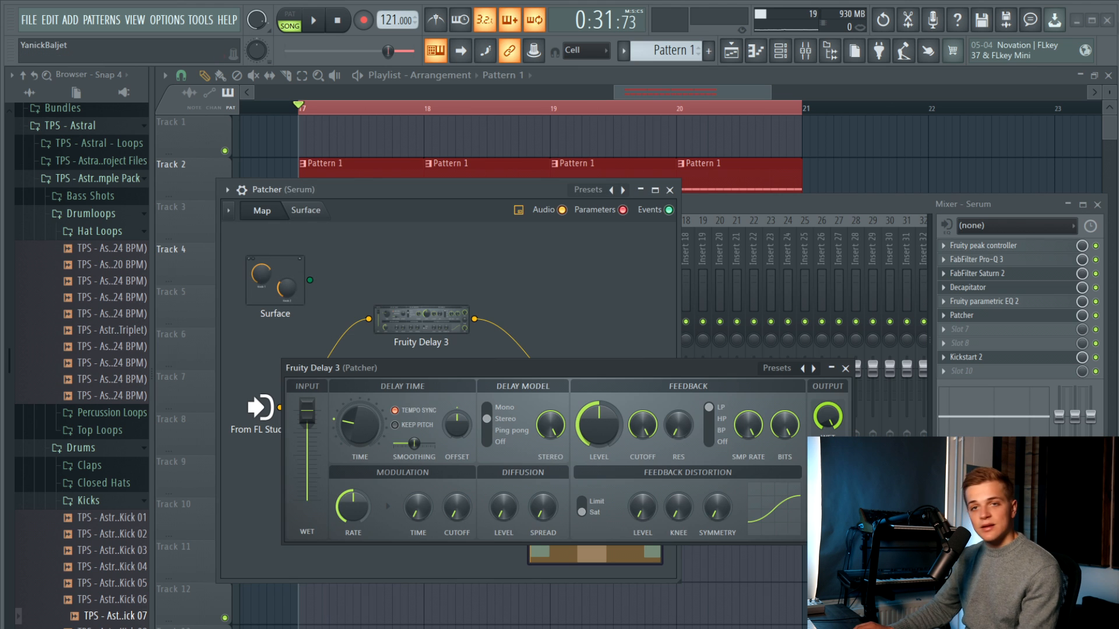
right_click(835, 427)
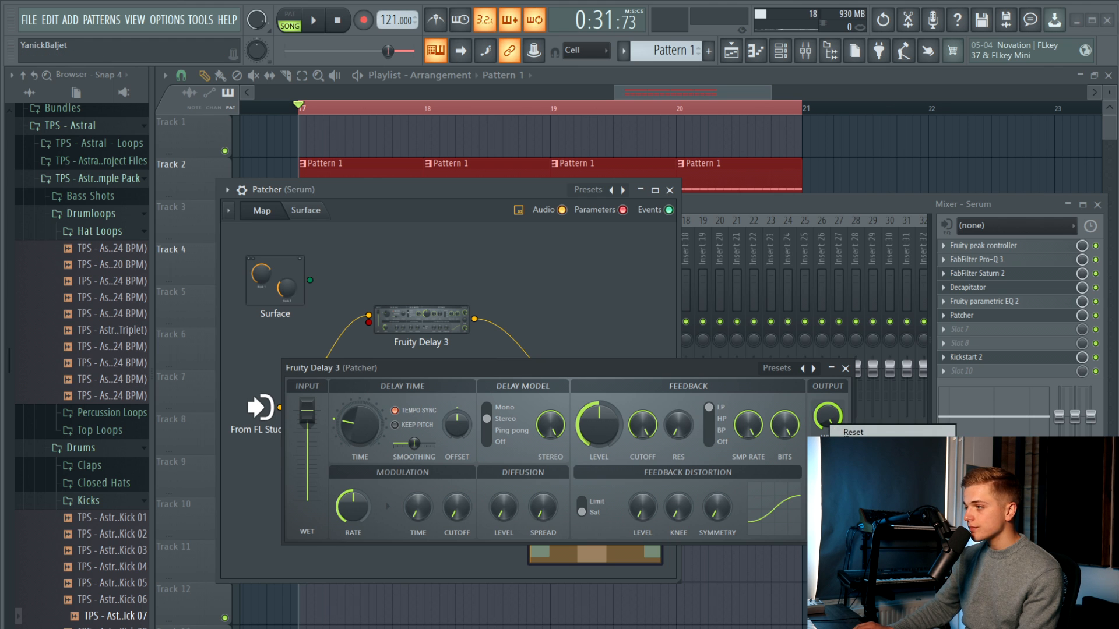
left_click(870, 582)
left_click(1026, 424)
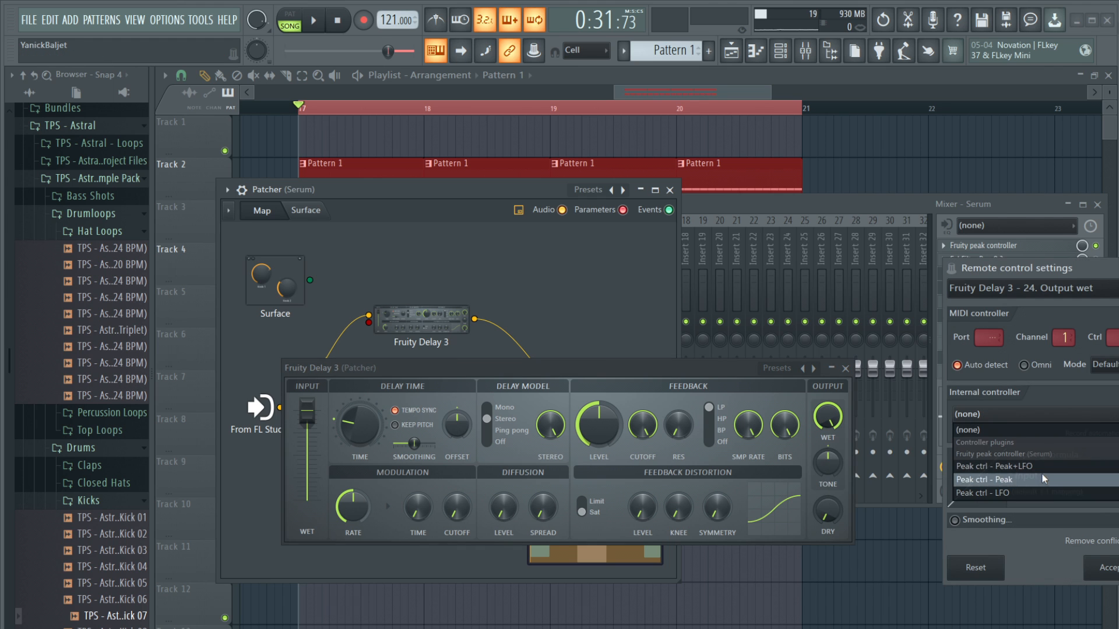
left_click(1044, 478)
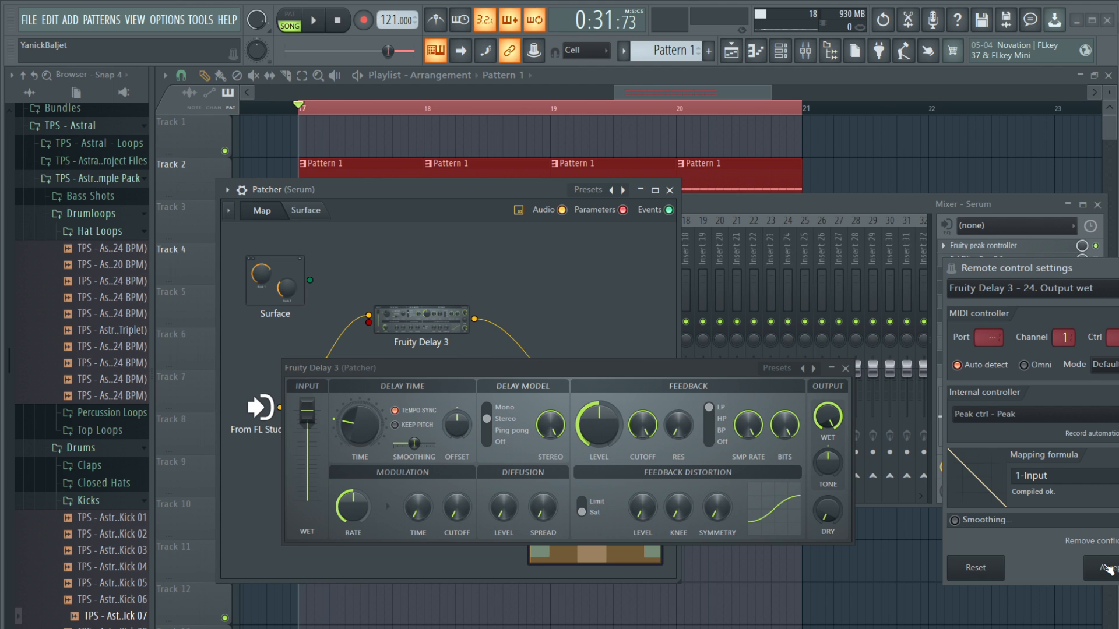
left_click(1107, 569)
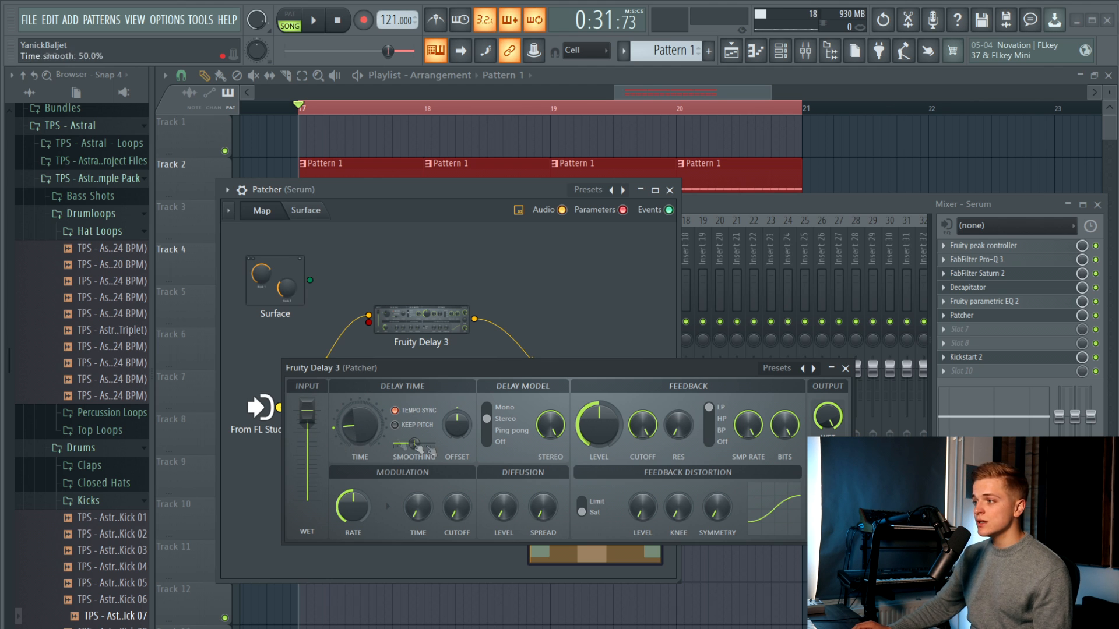
Set Fruity Delay 3 to Ping pong with a BP feedback filter at about 5160 Hz, and play the loop briefly
left_click(495, 433)
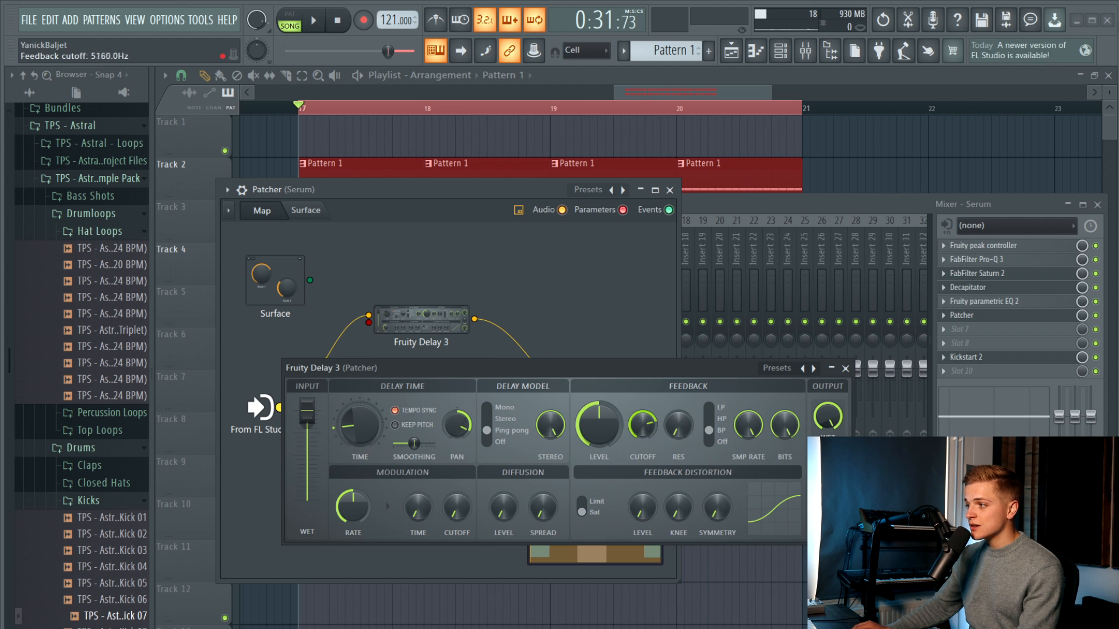
key("space")
key("space")
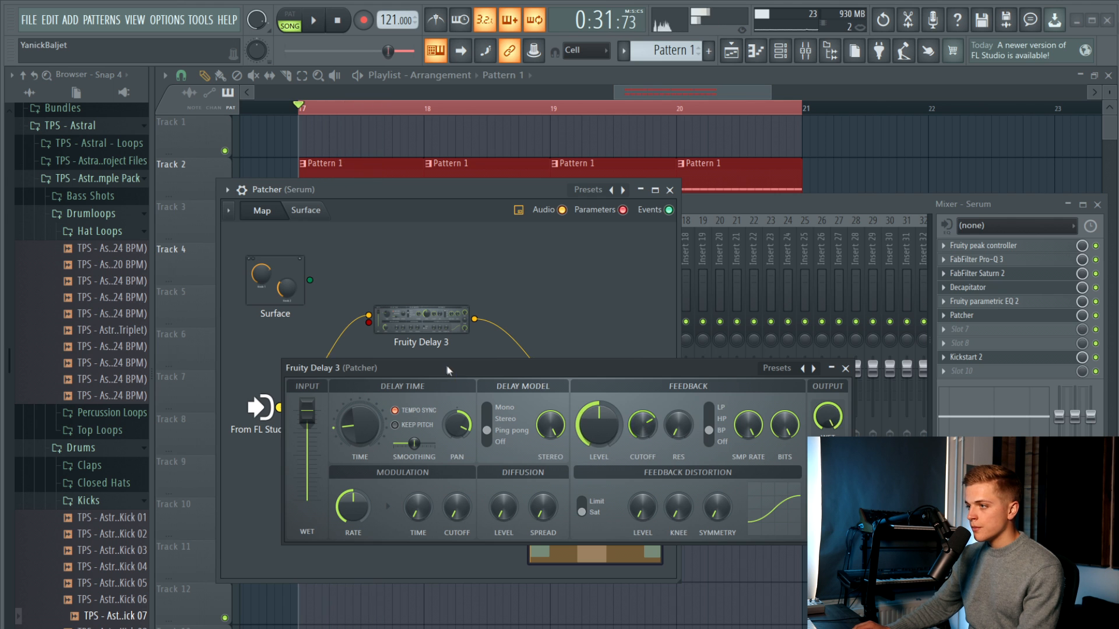
Deactivate the connection into Maximus and adjust Fruity Delay 3's feedback cutoff while auditioning the delay path alone
left_click_drag(449, 369, 757, 430)
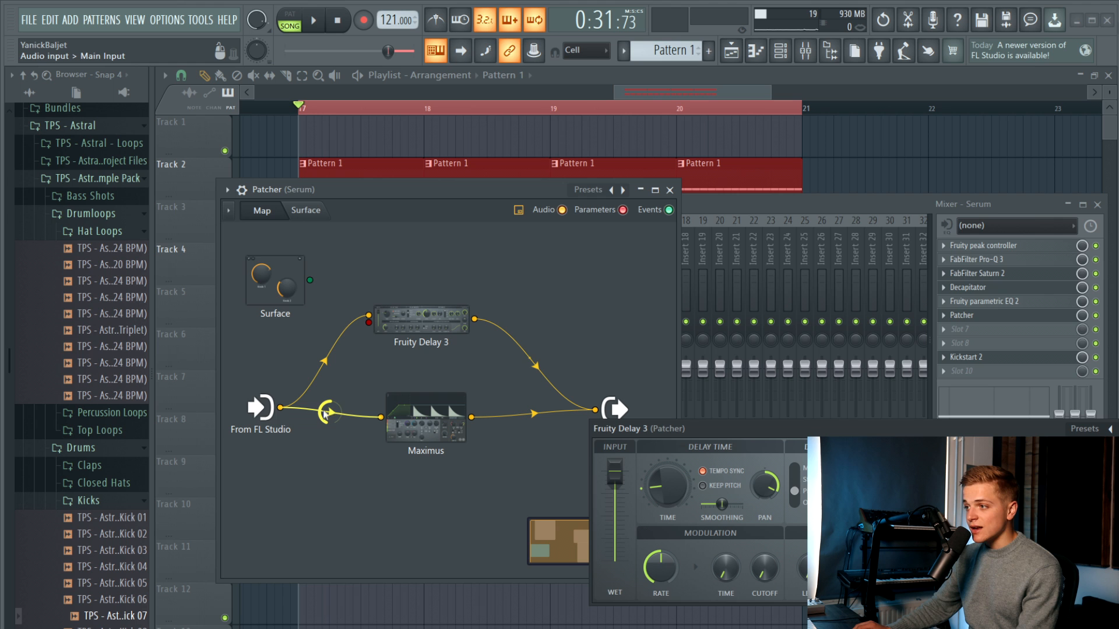
key("space")
key("space")
left_click_drag(707, 434, 459, 389)
key("space")
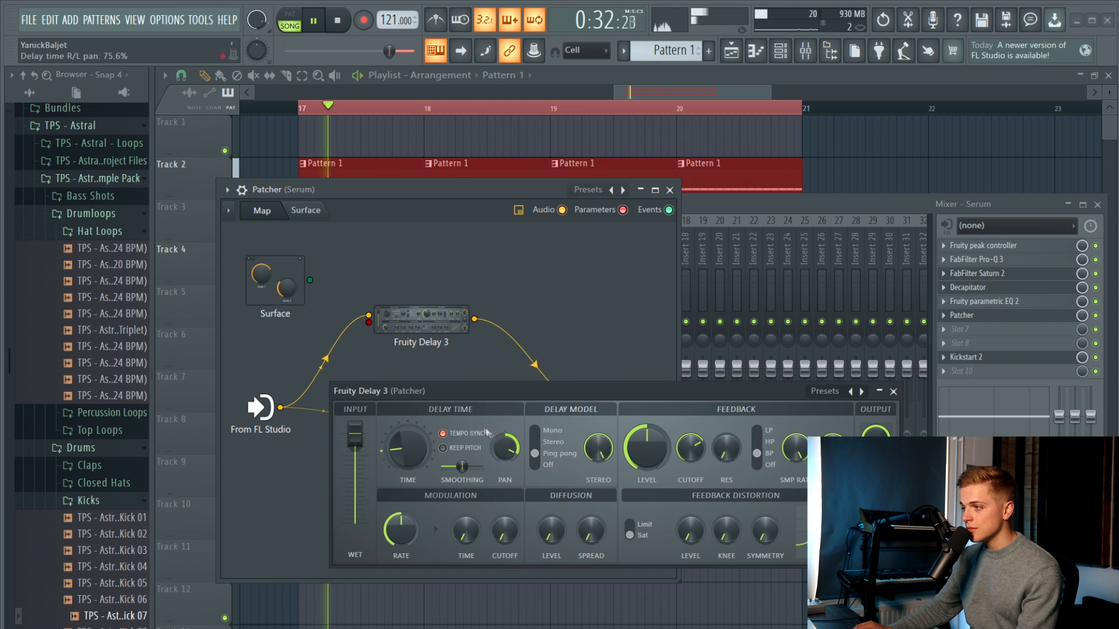
left_click_drag(690, 448, 726, 461)
key("space")
key("space")
left_click_drag(555, 400, 561, 454)
key("space")
Insert Fruity Parametric EQ 2 after Fruity Delay 3 in the Patcher map
right_click(475, 319)
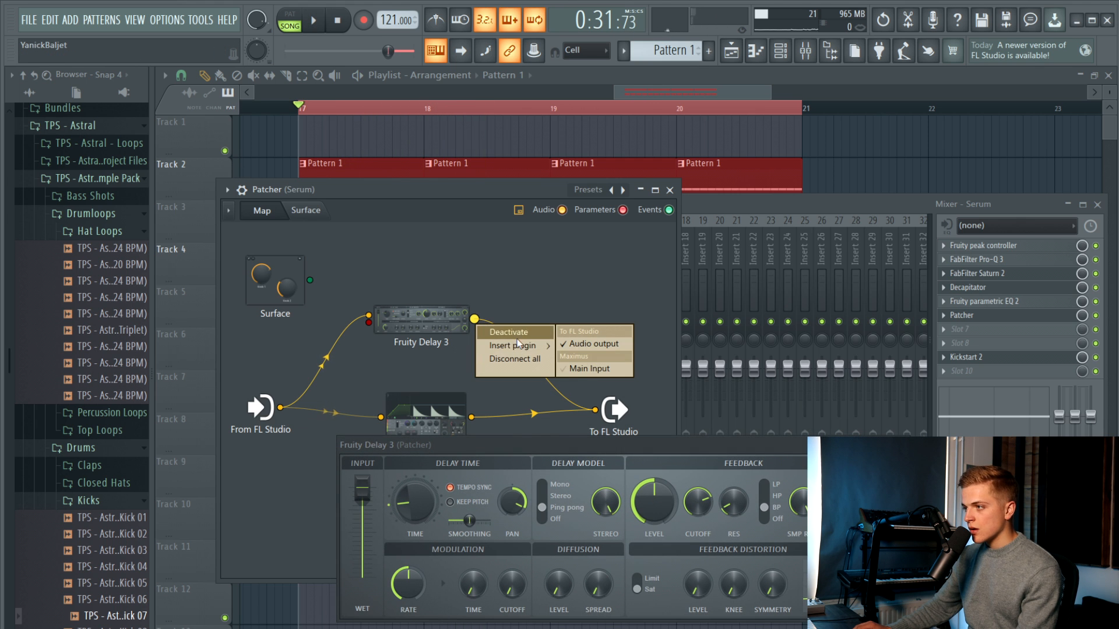
mouse_move(518, 345)
left_click(771, 235)
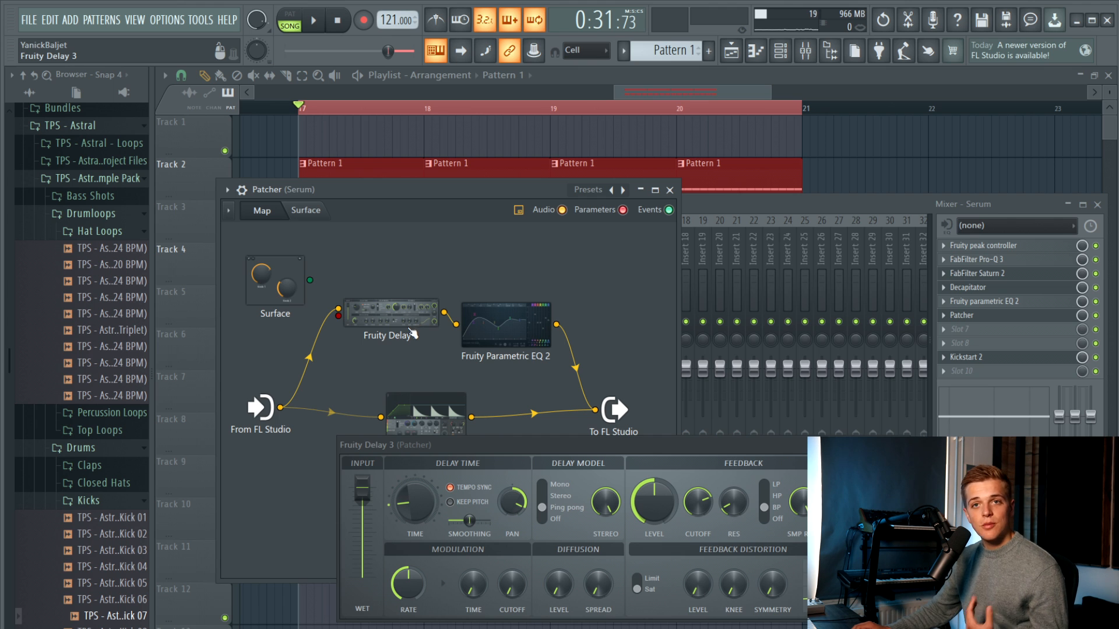
Cut the lows and boost band 5 in the delay's EQ, and audition it with the Maximus connection reactivated
left_click(484, 325)
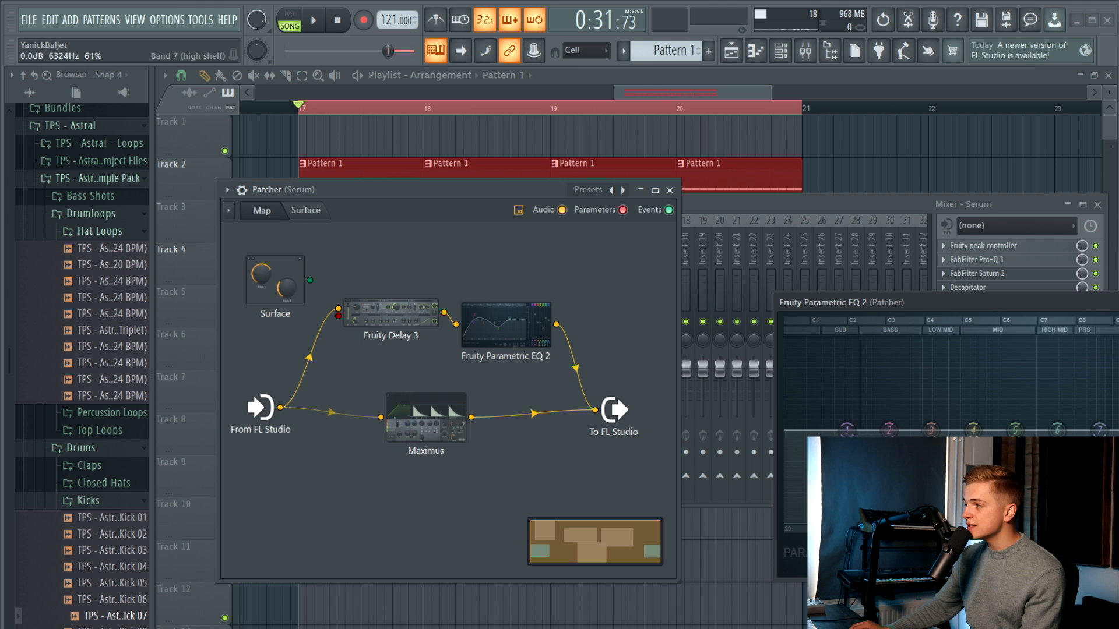
key("space")
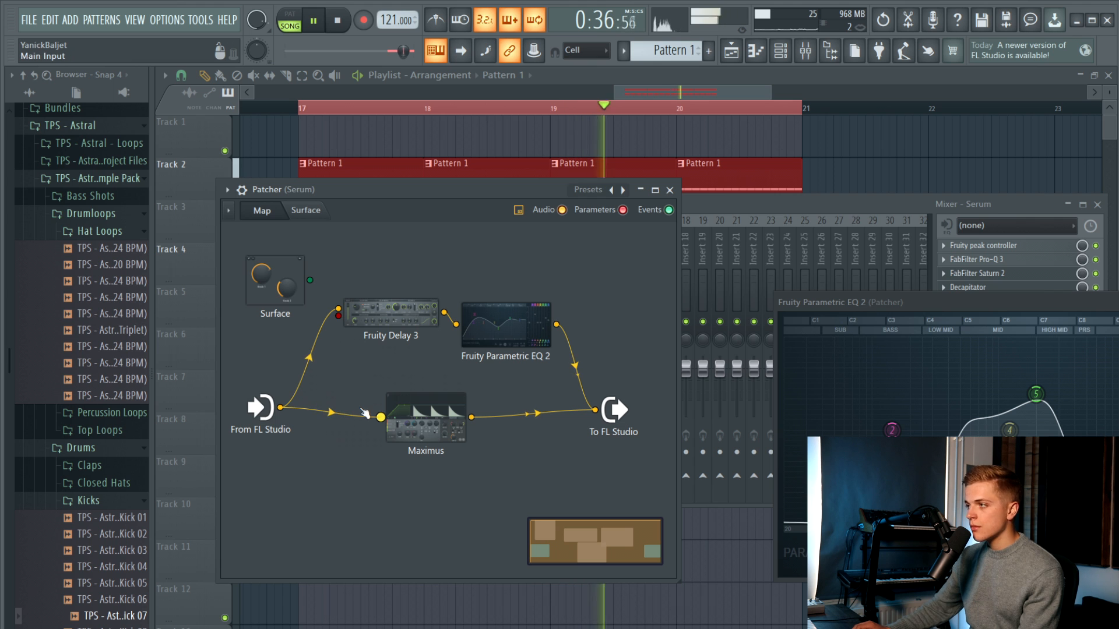
key("space")
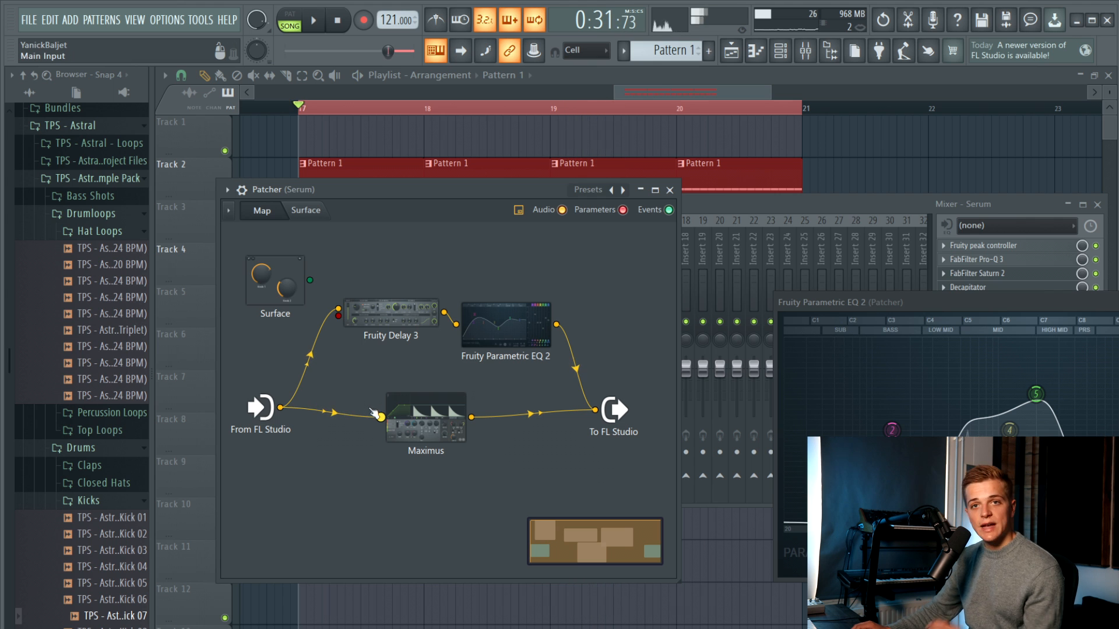
key("Escape")
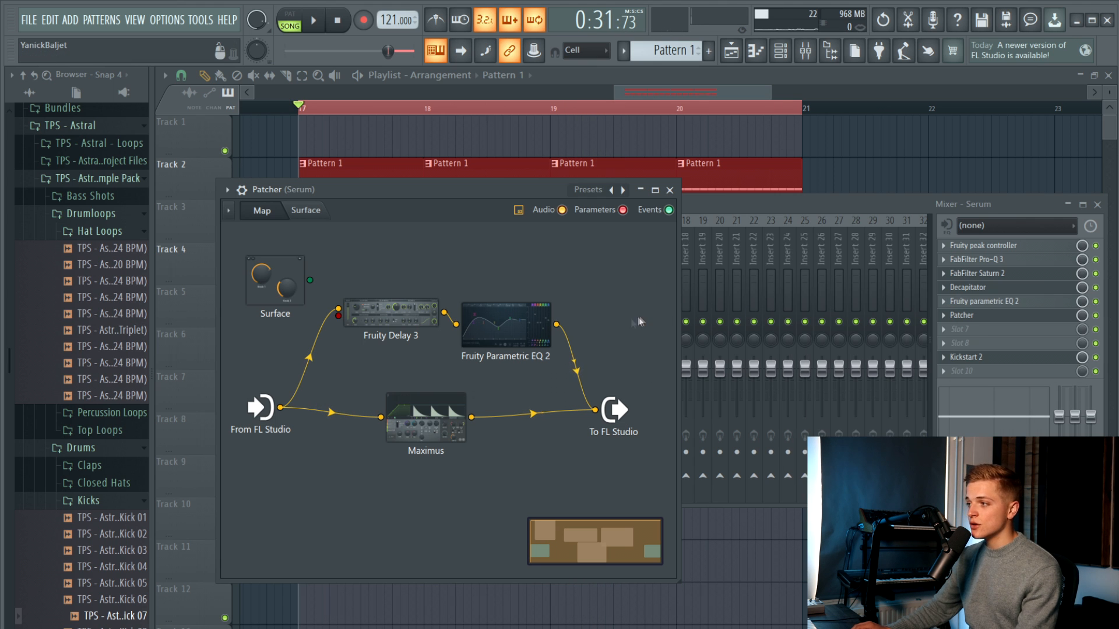
Widen the Patcher window, move To FL Studio farther from the effects, and insert Decapitator after Fruity Parametric EQ 2
left_click_drag(678, 345, 1024, 360)
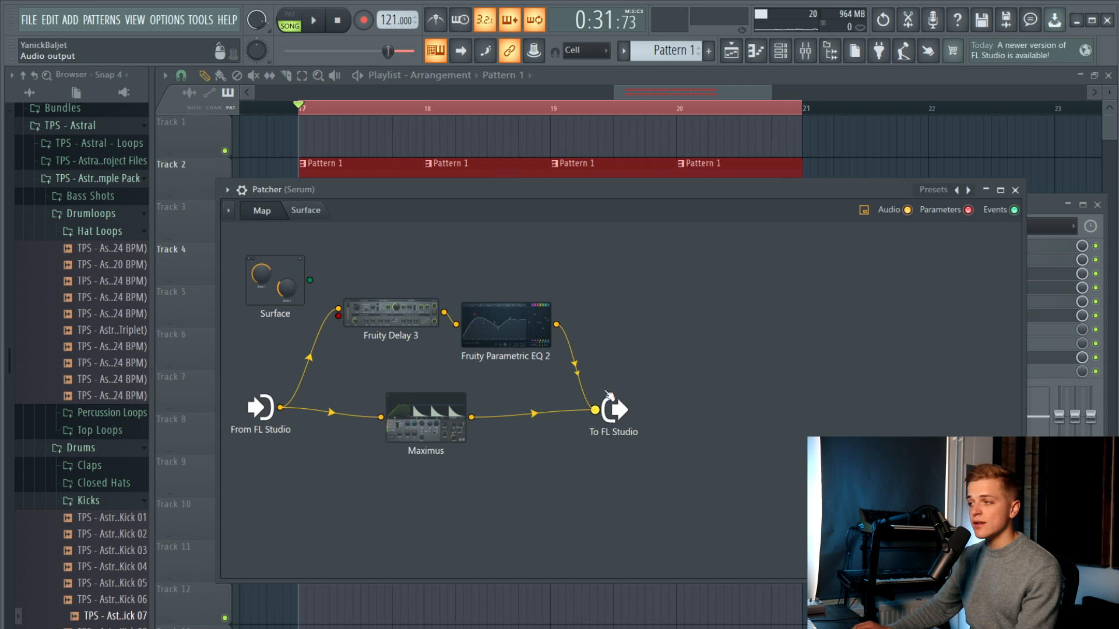
left_click_drag(613, 410, 737, 443)
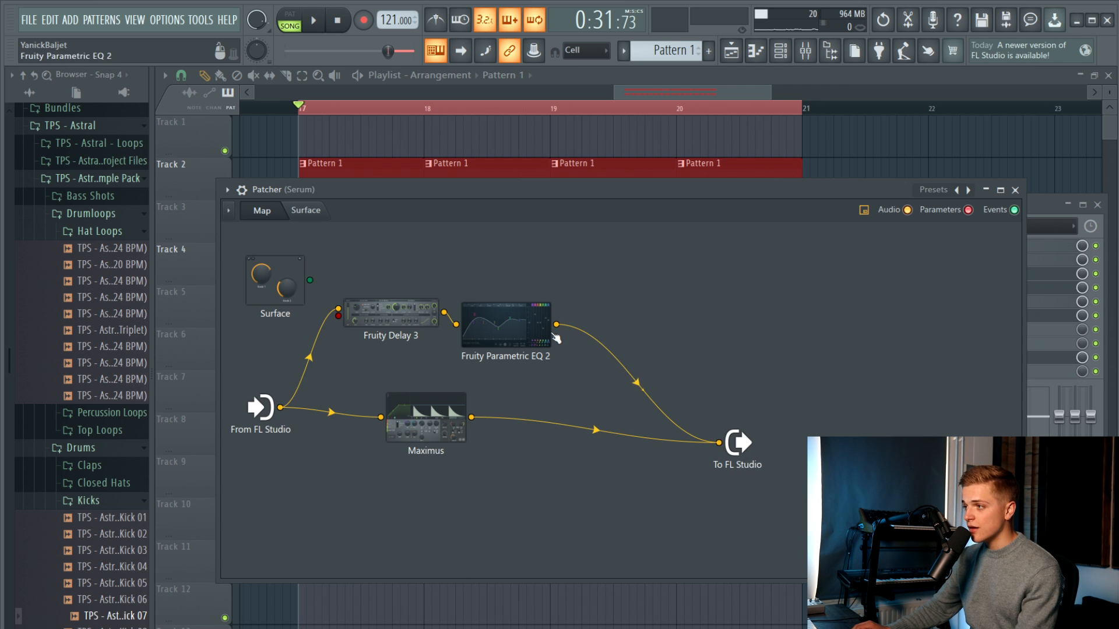
right_click(557, 329)
left_click(572, 352)
key("d")
key("d")
key("d")
key("d")
key("d")
key("d")
key("d")
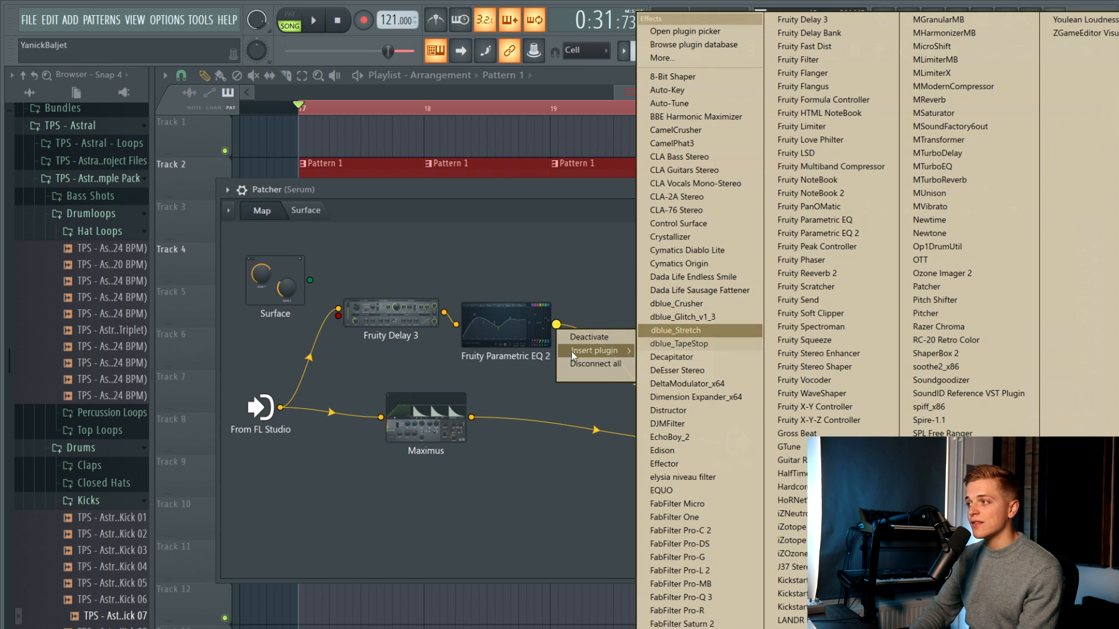
key("Return")
left_click_drag(470, 362, 625, 338)
Set Decapitator's drive to about 5.9 while the loop plays, and close its window
left_click(625, 338)
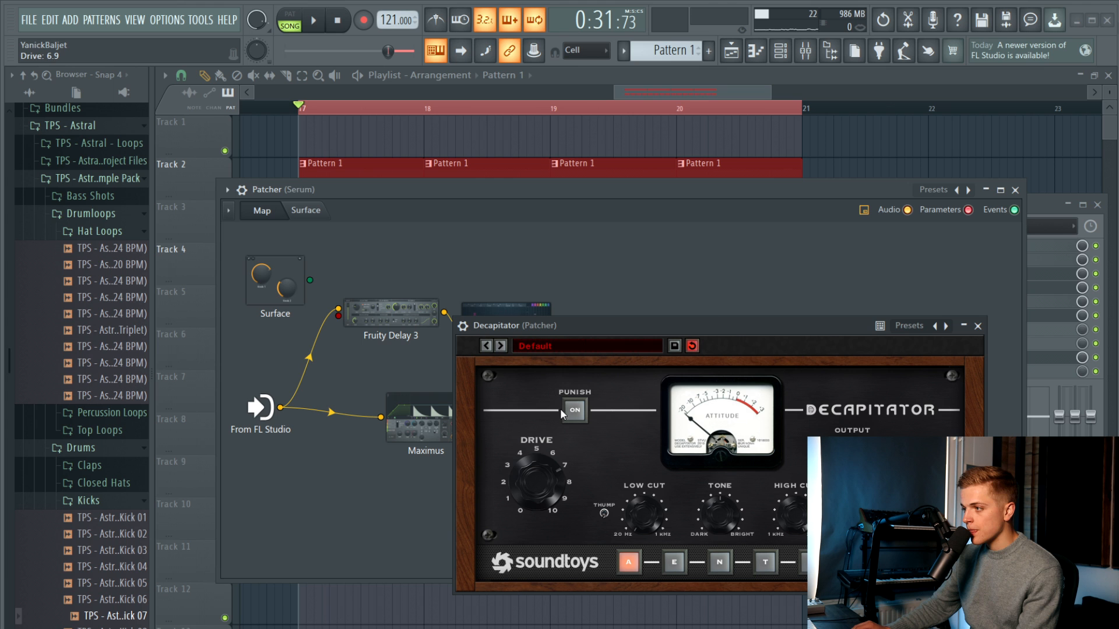
key("space")
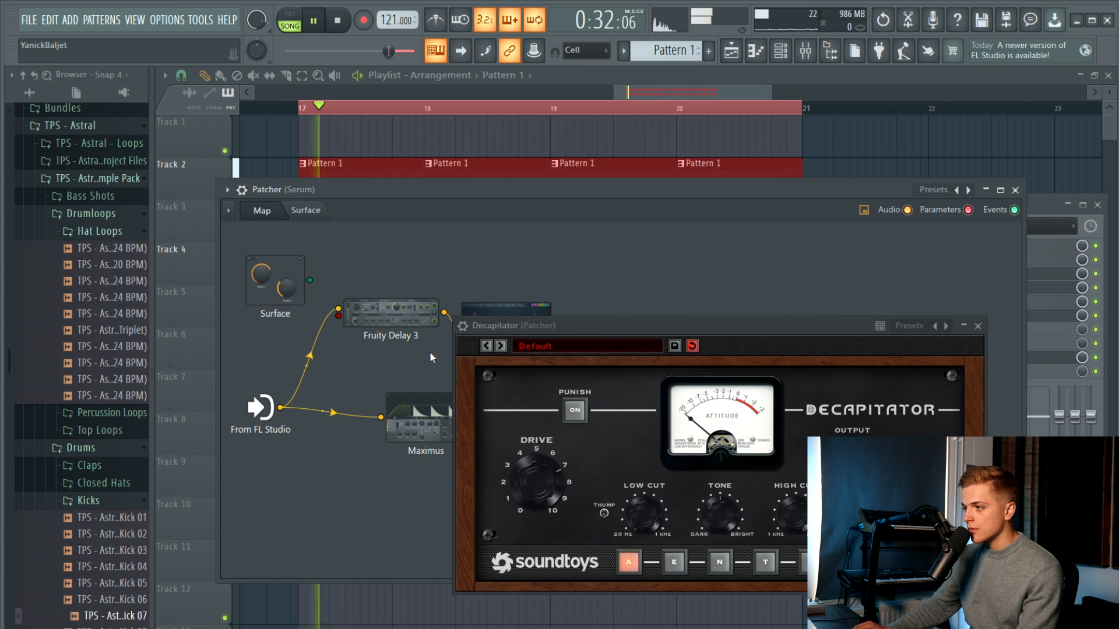
scroll(547, 506, "down", 3)
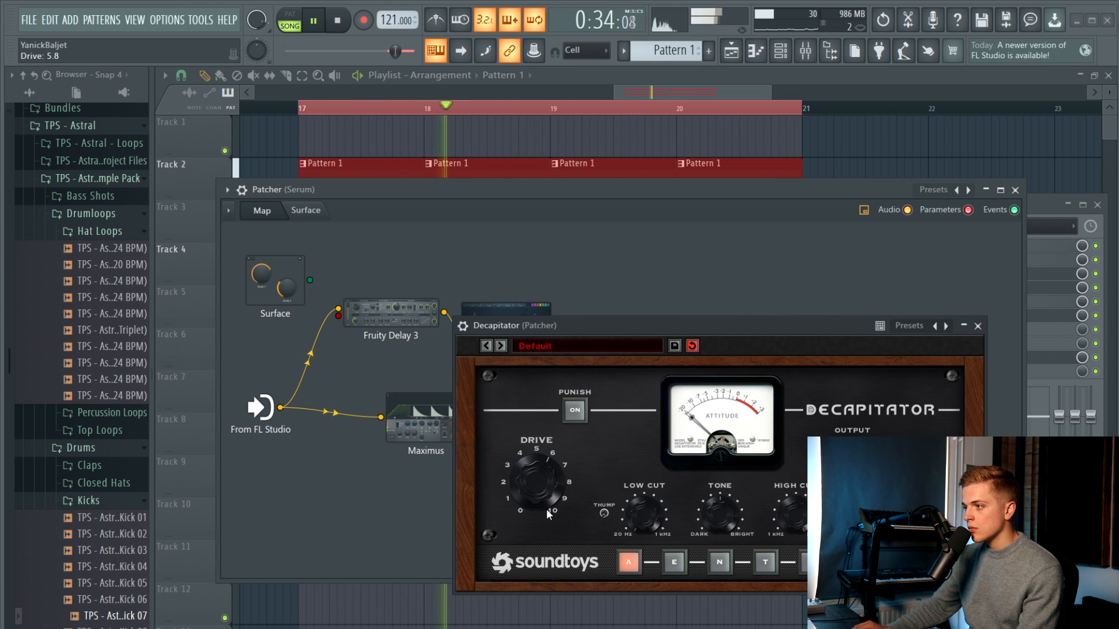
scroll(547, 507, "down", 1)
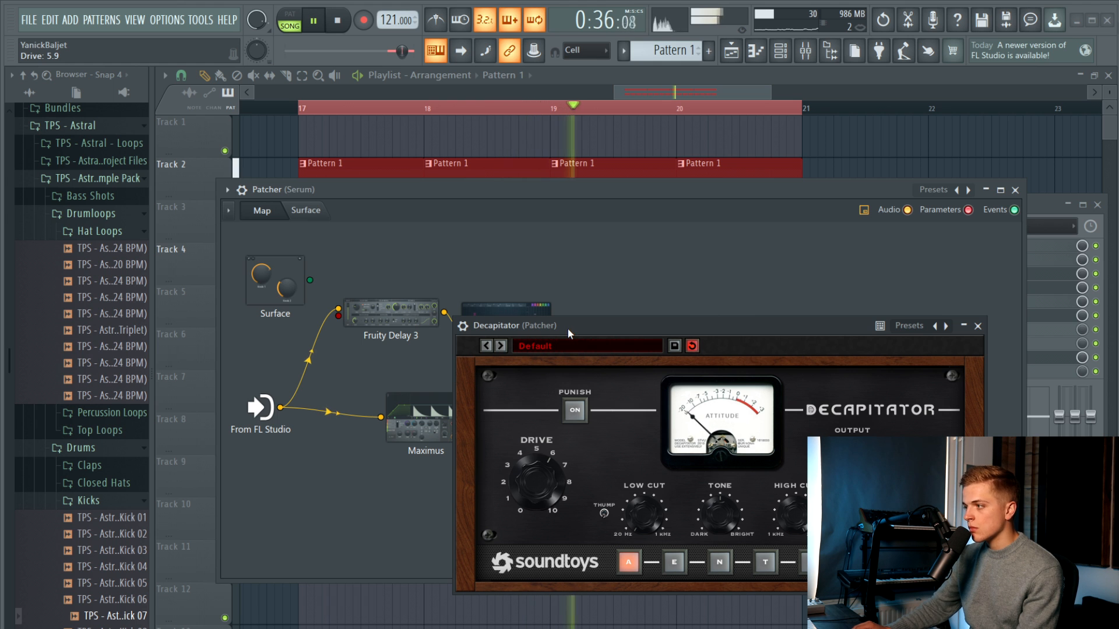
left_click(977, 326)
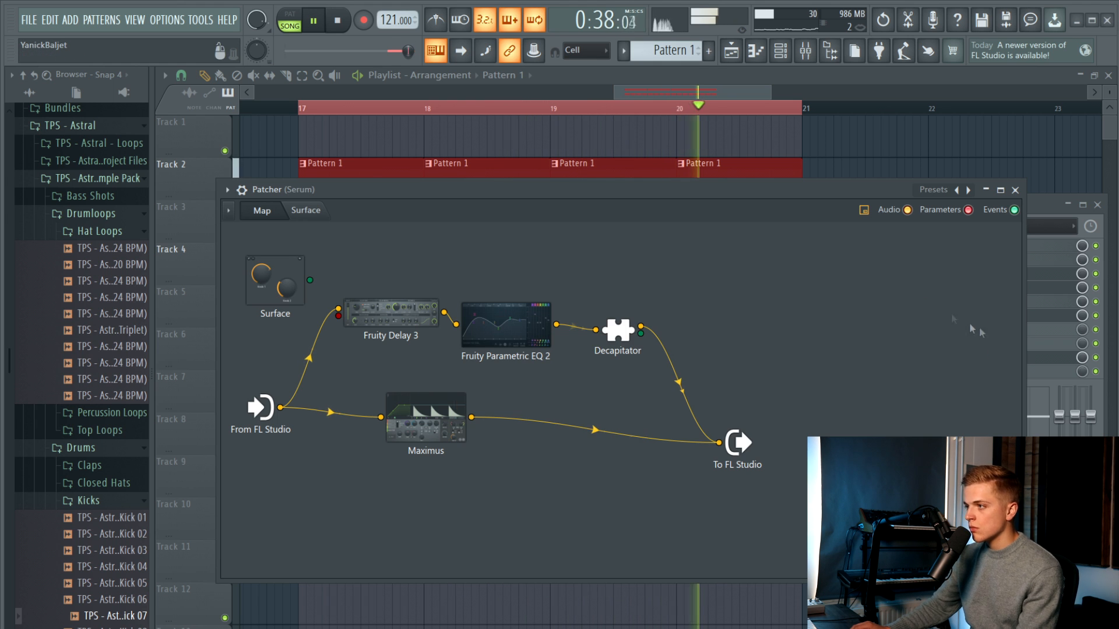
Insert a second Fruity Parametric EQ 2 after Decapitator and lower its band 7 high shelf to about -17.6 dB at 4219 Hz
right_click(640, 326)
mouse_move(666, 343)
left_click(888, 236)
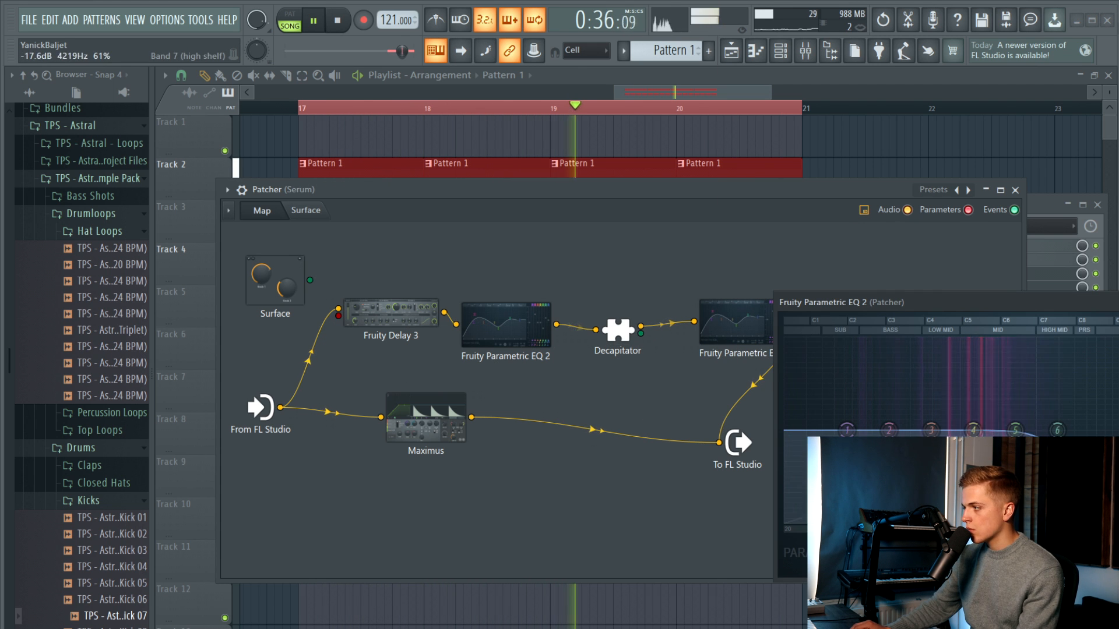
left_click(1118, 302)
left_click(1118, 303)
left_click(1118, 302)
left_click(1118, 303)
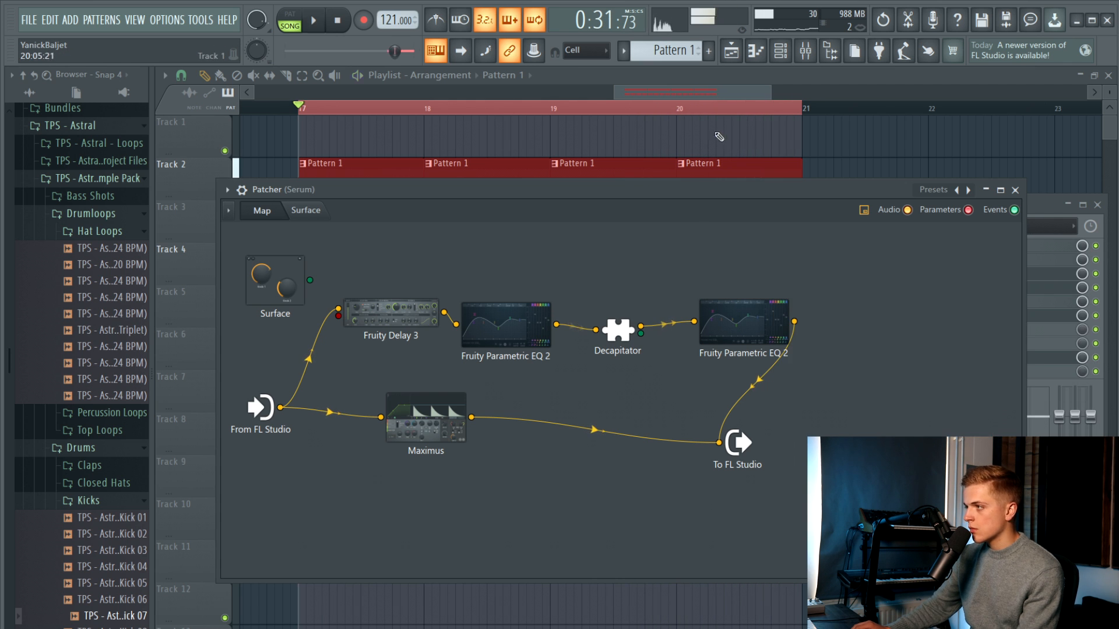
Close Patcher and compare the loop with the Serum track's Patcher slot bypassed and enabled
left_click(1015, 190)
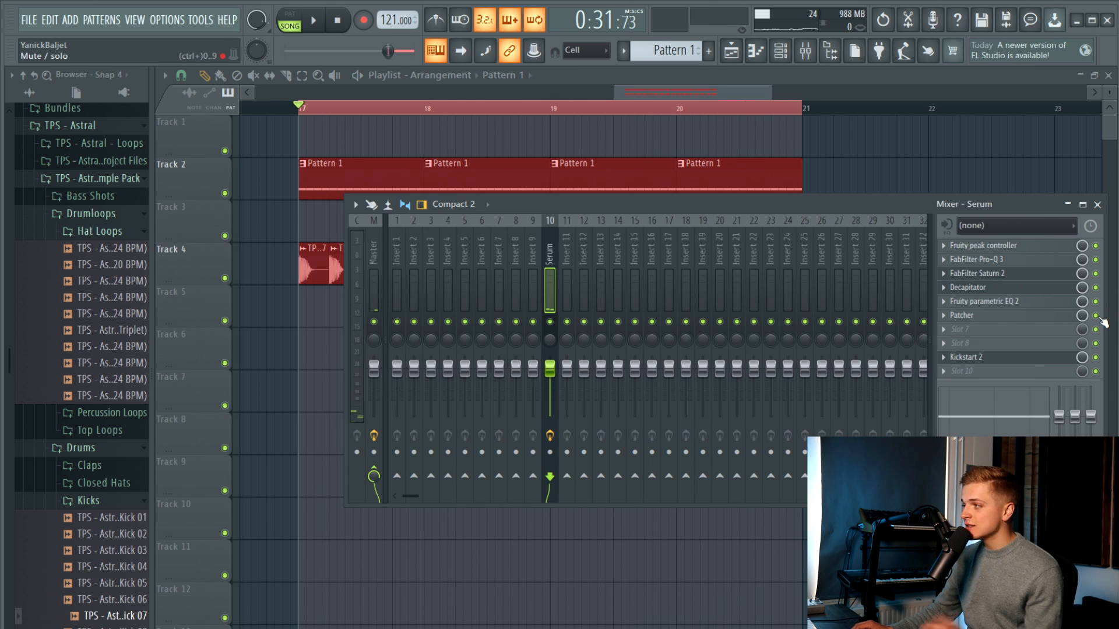
key("space")
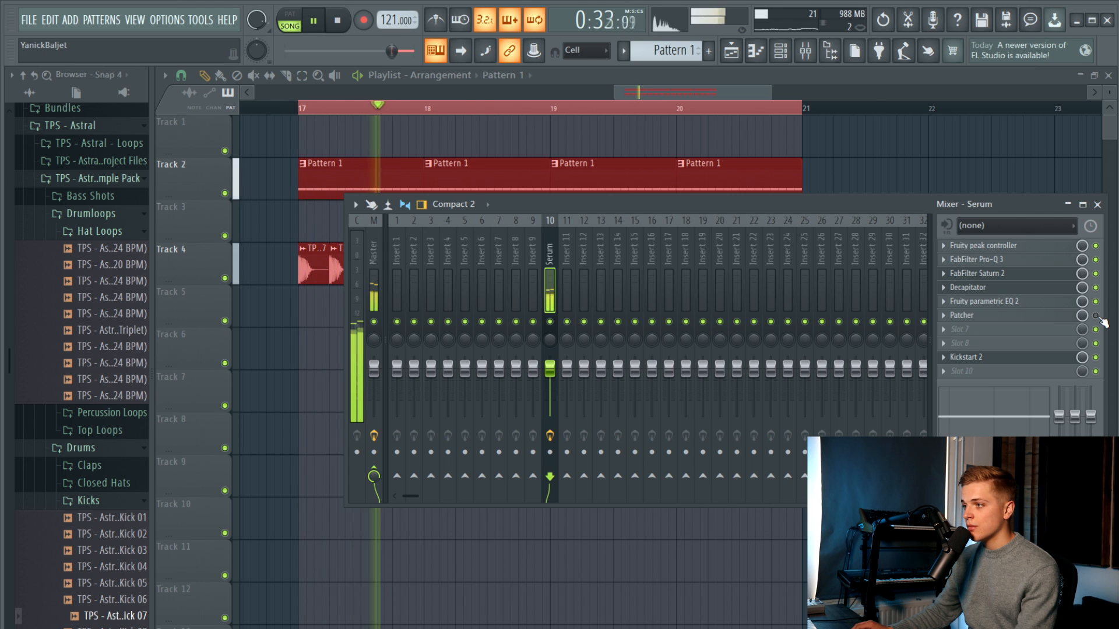
key("space")
key("space")
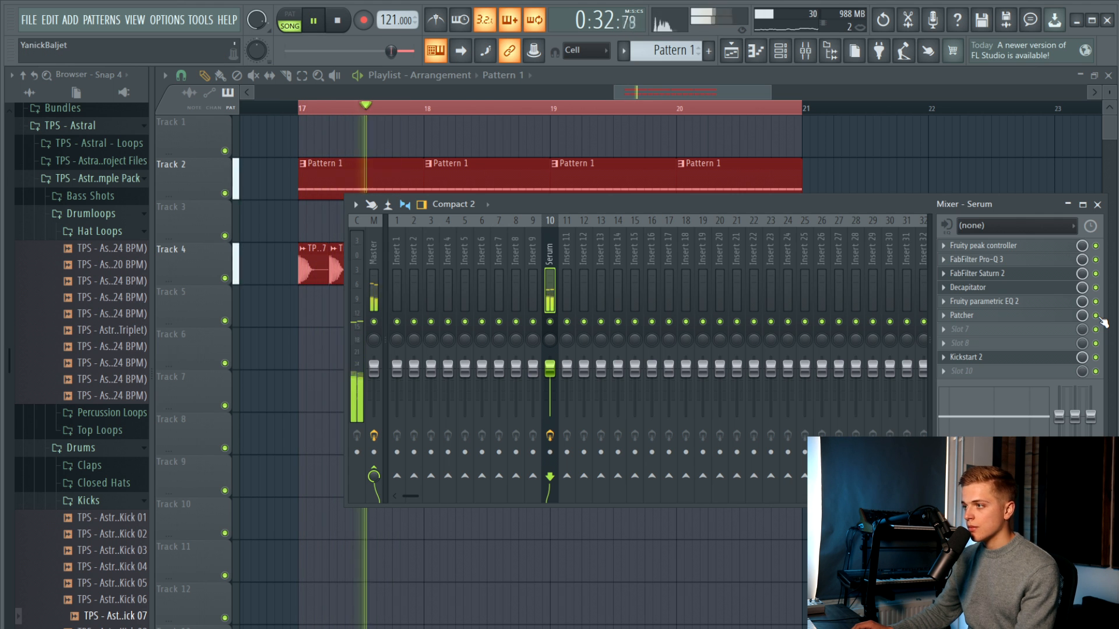
Reopen Patcher, insert Fruity Stereo Enhancer after the second Fruity Parametric EQ 2, and rearrange the delay-chain nodes for clear spacing
left_click(1062, 319)
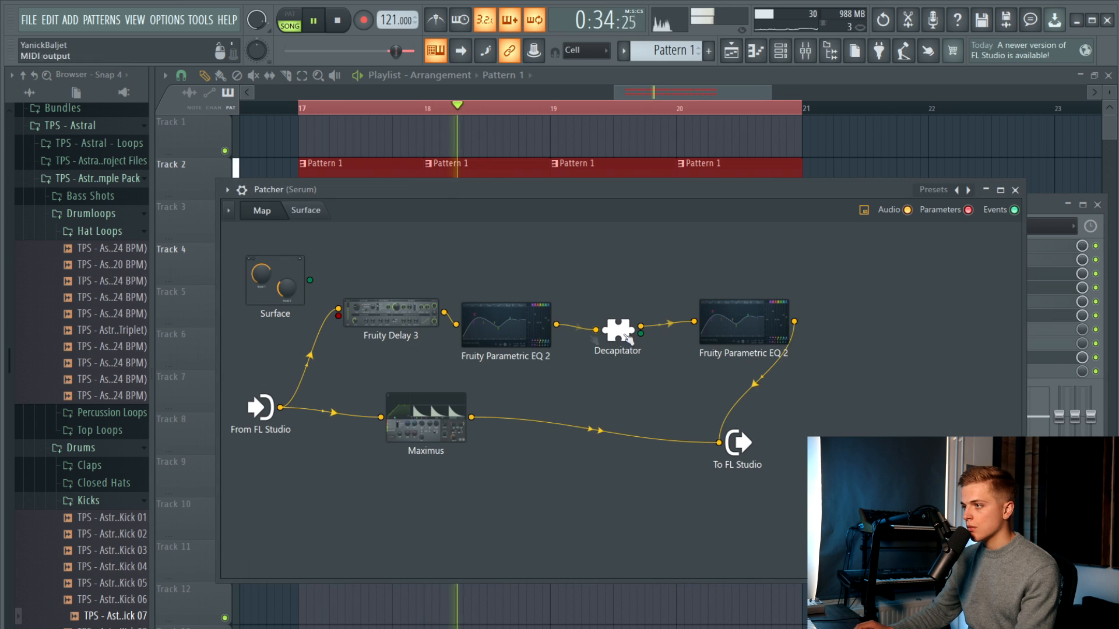
left_click(415, 317)
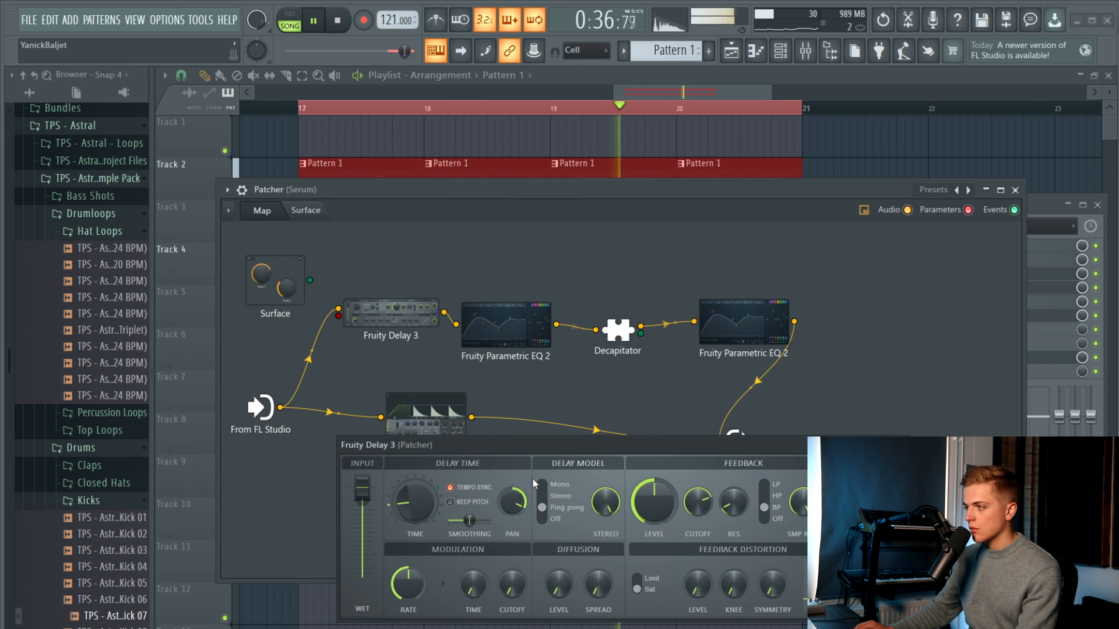
left_click(1021, 307)
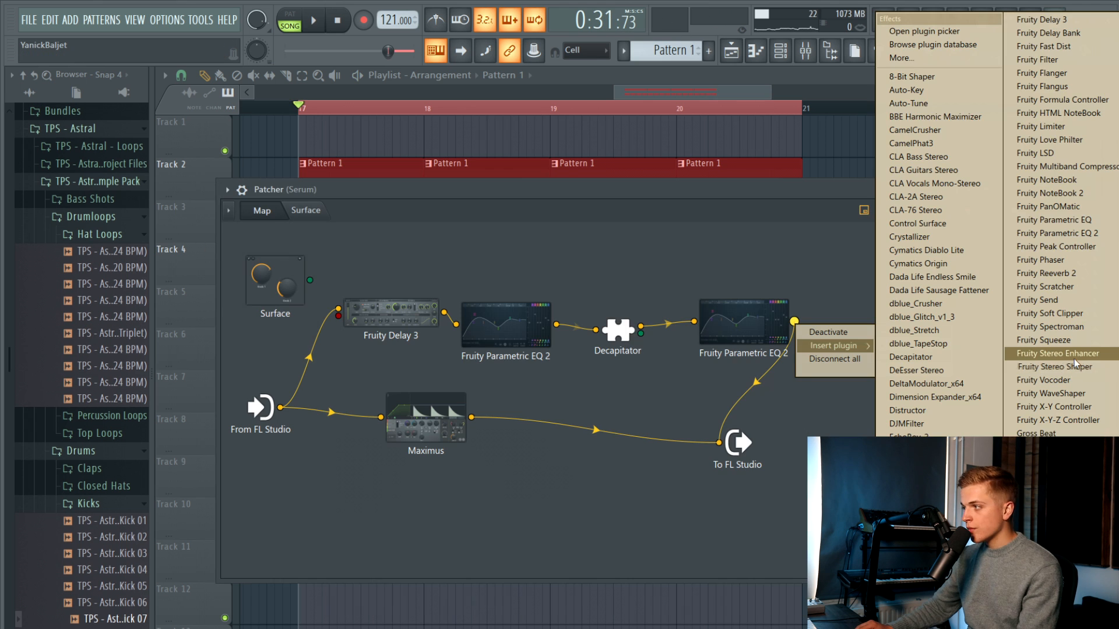
left_click(1075, 358)
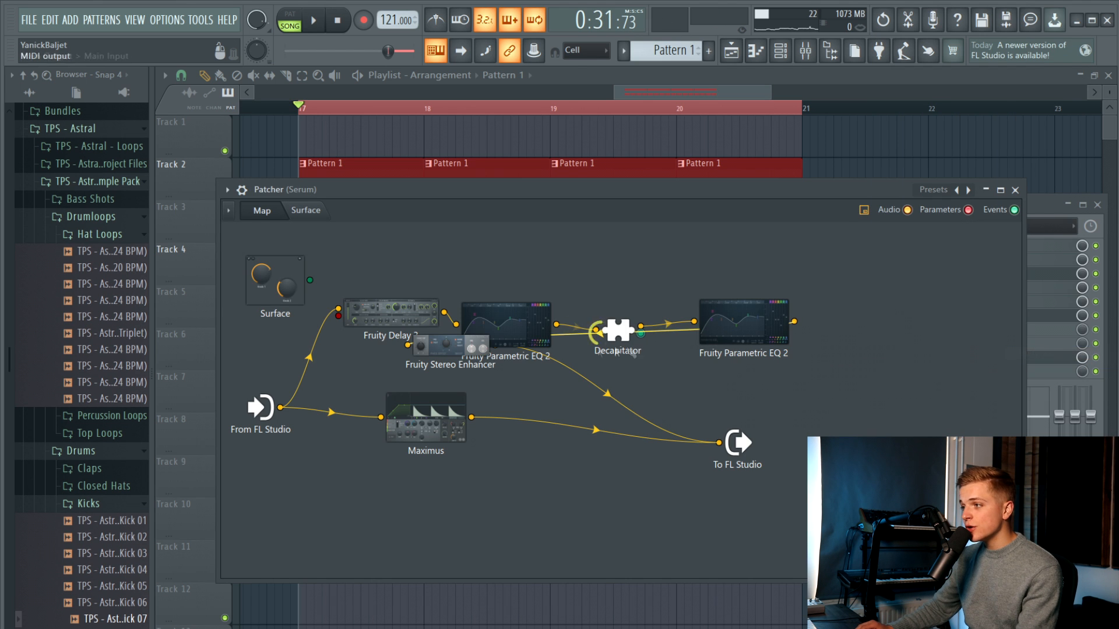
left_click_drag(375, 356, 807, 361)
left_click_drag(375, 297, 485, 293)
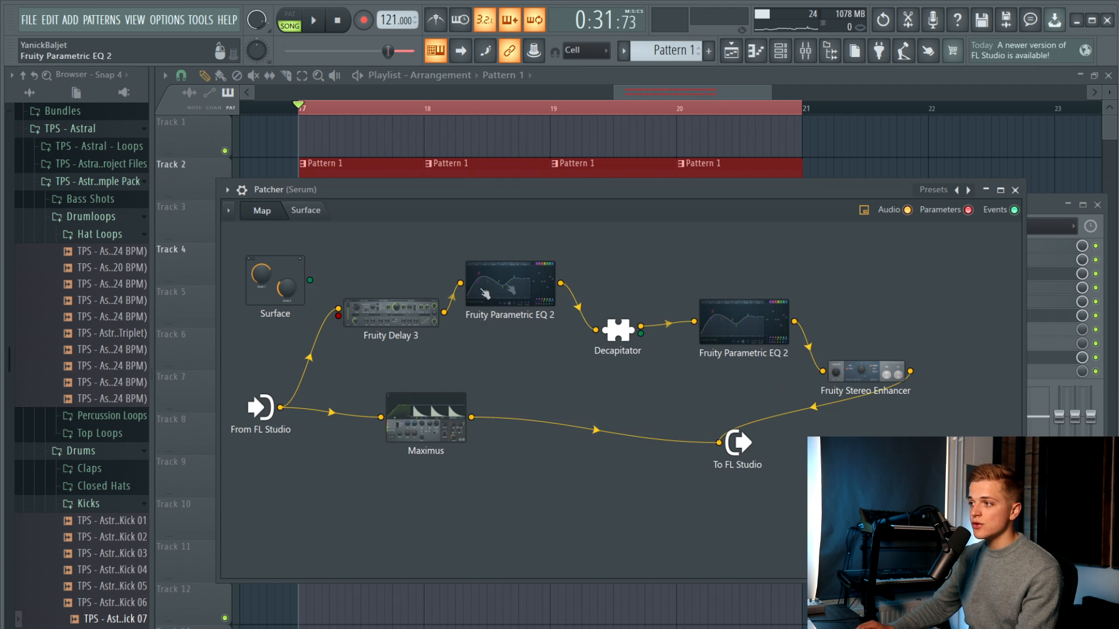
Adjust Fruity Stereo Enhancer's stereo separation, trying 54% merged, and fine-tune it while the loop plays
double_click(418, 304)
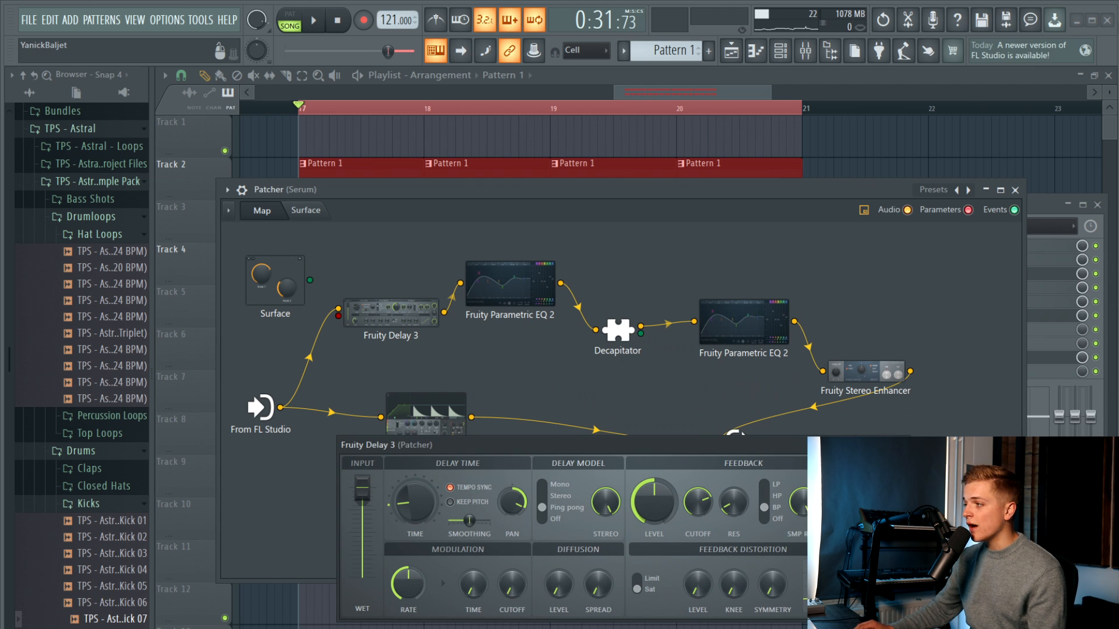
left_click(910, 445)
double_click(883, 384)
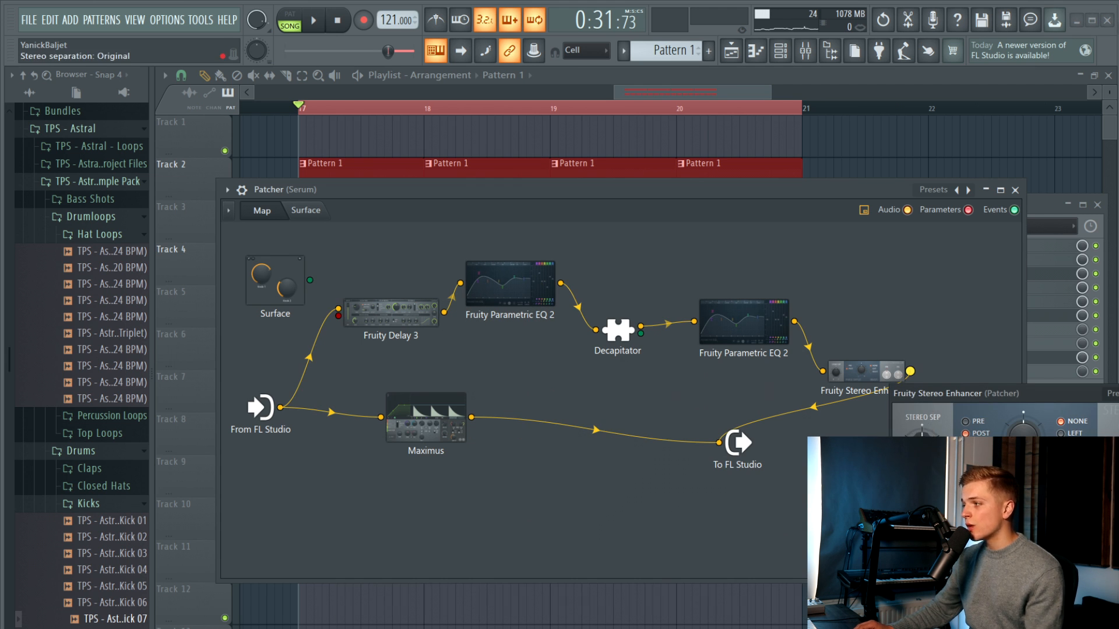
left_click_drag(922, 448, 922, 428)
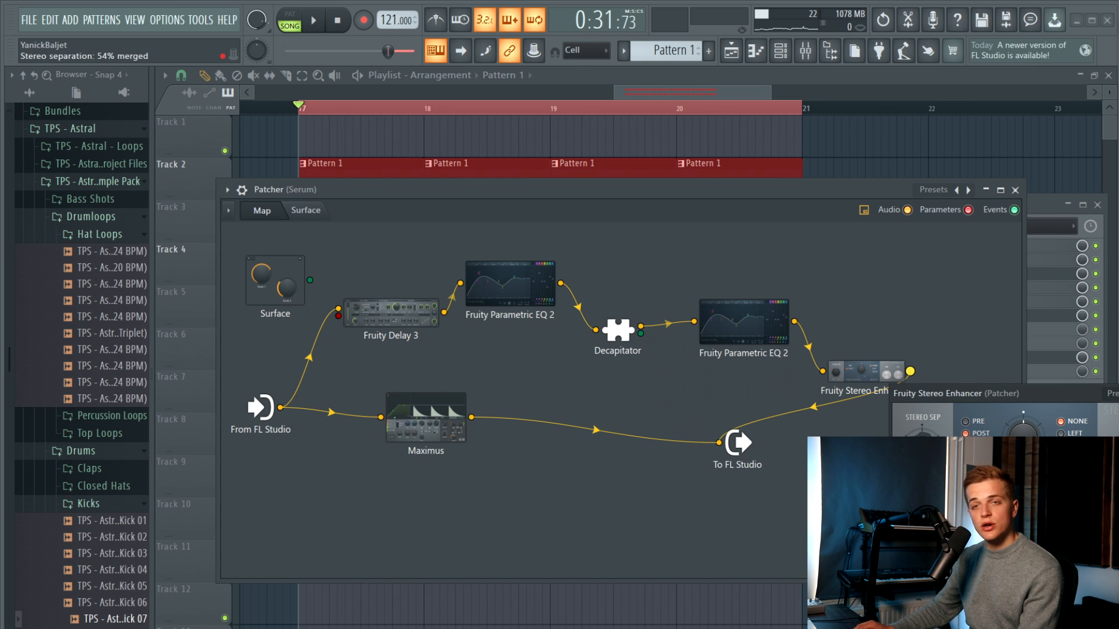
key("space")
left_click_drag(922, 428, 925, 408)
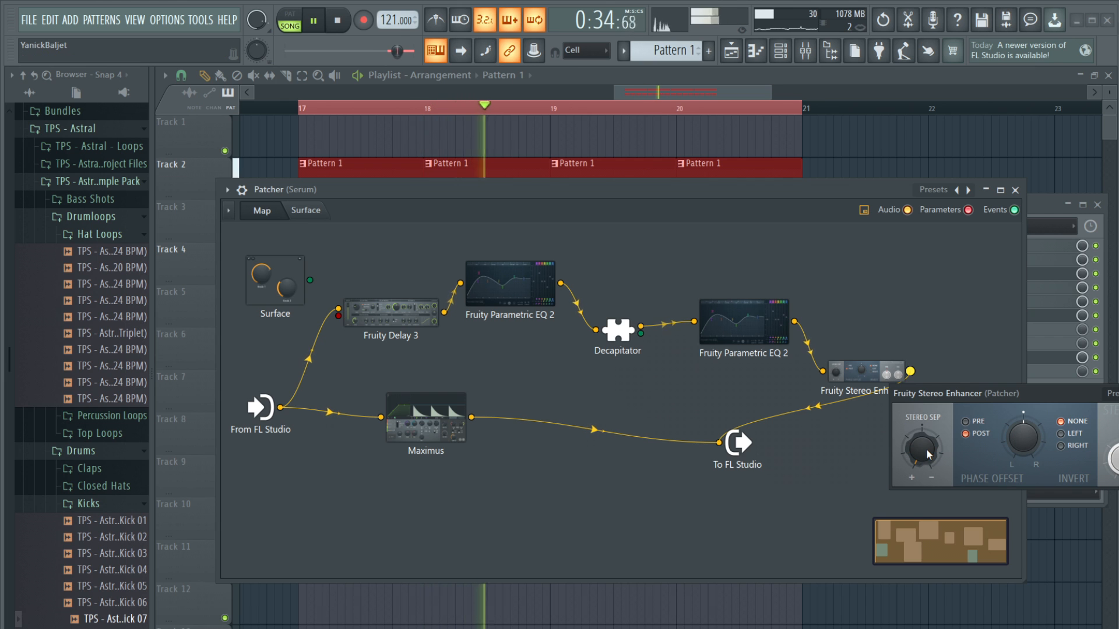
mouse_move(929, 454)
left_mouse_down()
mouse_move(929, 496)
mouse_move(929, 454)
left_mouse_up()
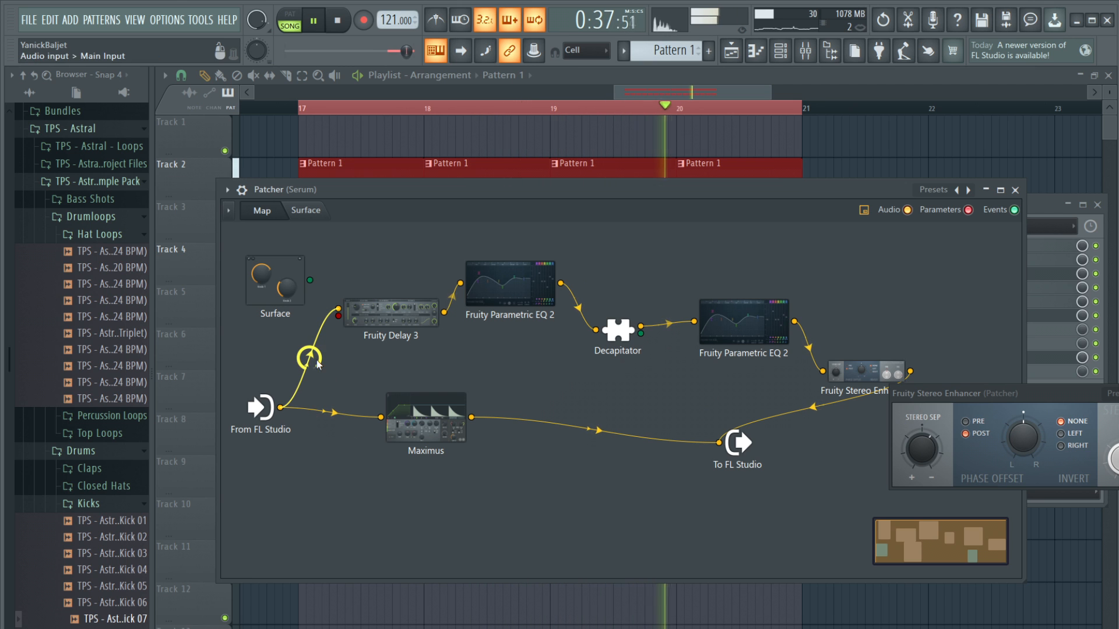
Set the level of the From FL Studio connection into Fruity Delay 3 to about 126% and stop playback
left_click_drag(317, 364, 318, 356)
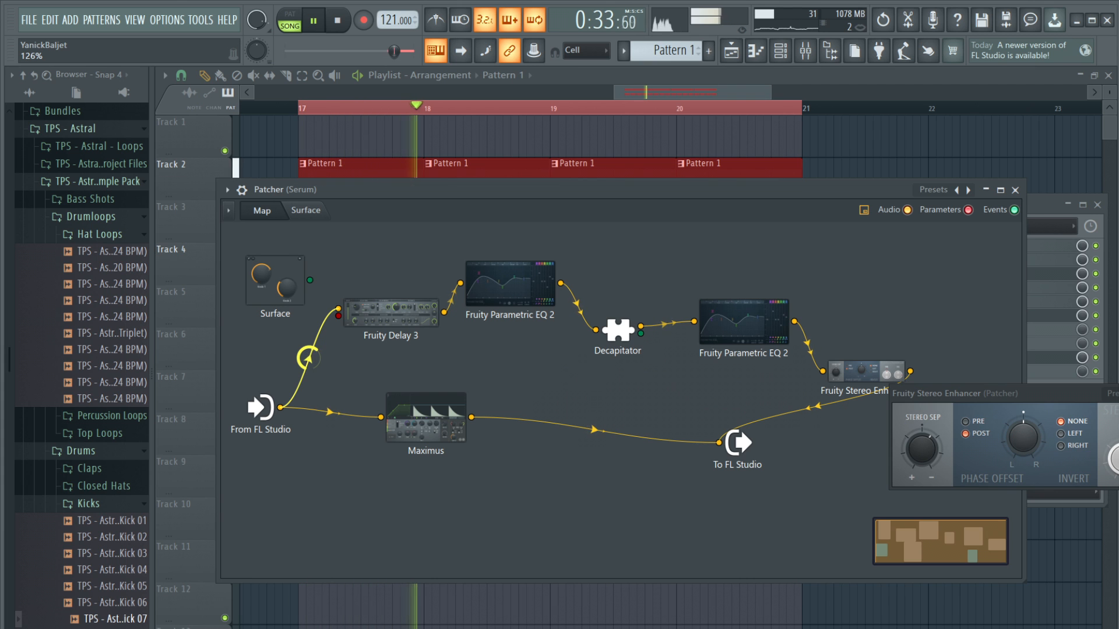
key("space")
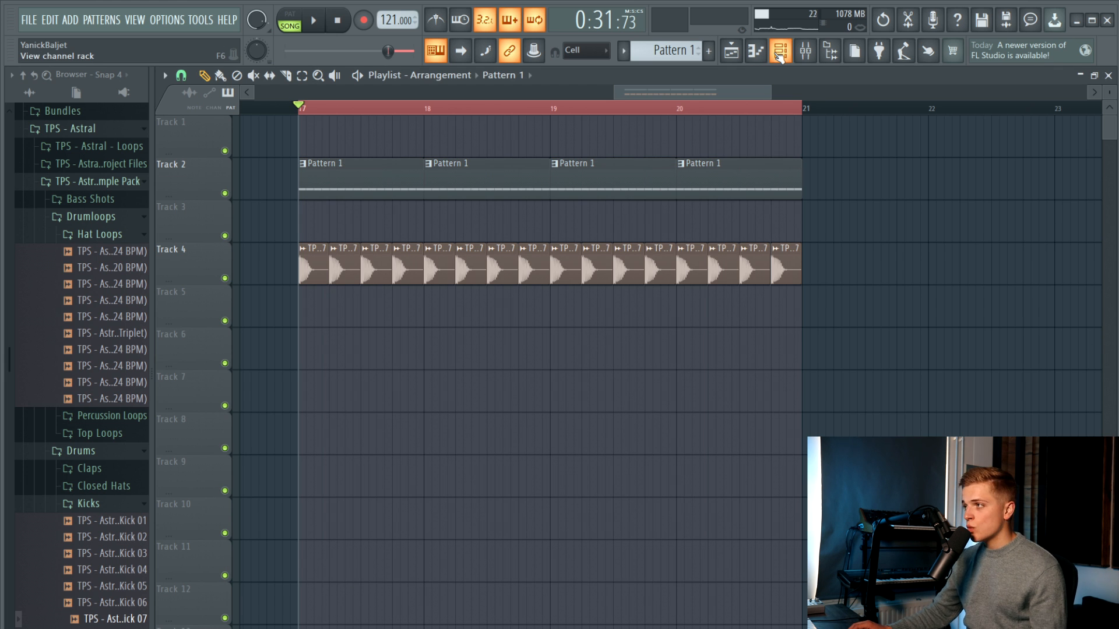
Open Serum from the channel rack, tweak its filter cutoff, and create an automation clip for that parameter
left_click(780, 55)
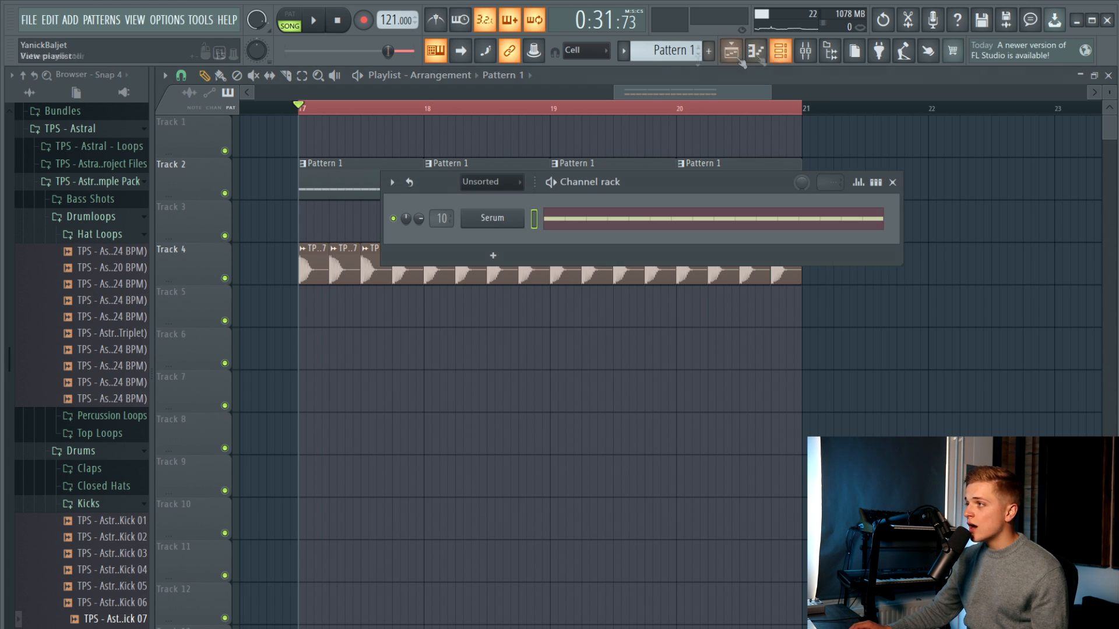
left_click(492, 218)
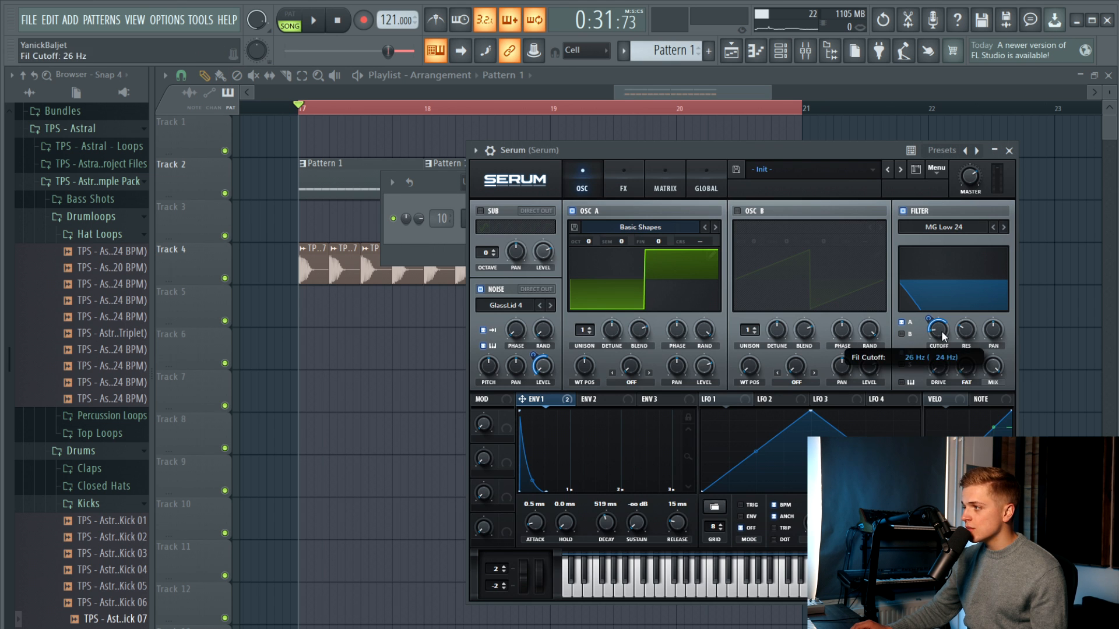
left_click(204, 21)
mouse_move(262, 197)
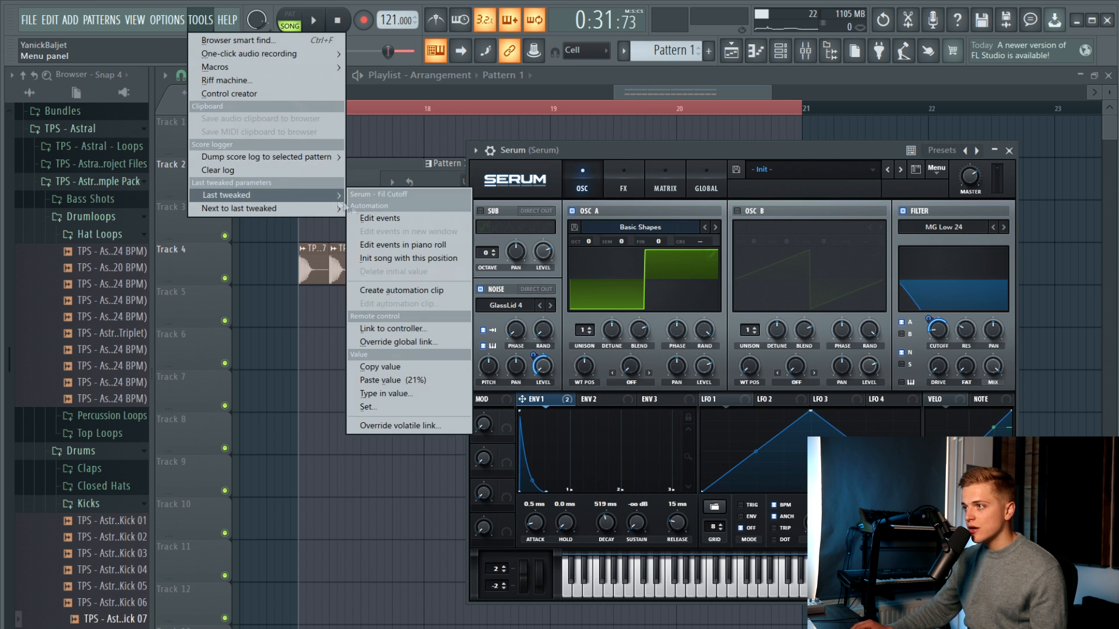
left_click(403, 285)
Copy the cutoff clip's starting value and paste it onto a new automation point at 18:13
right_click(303, 153)
key("space")
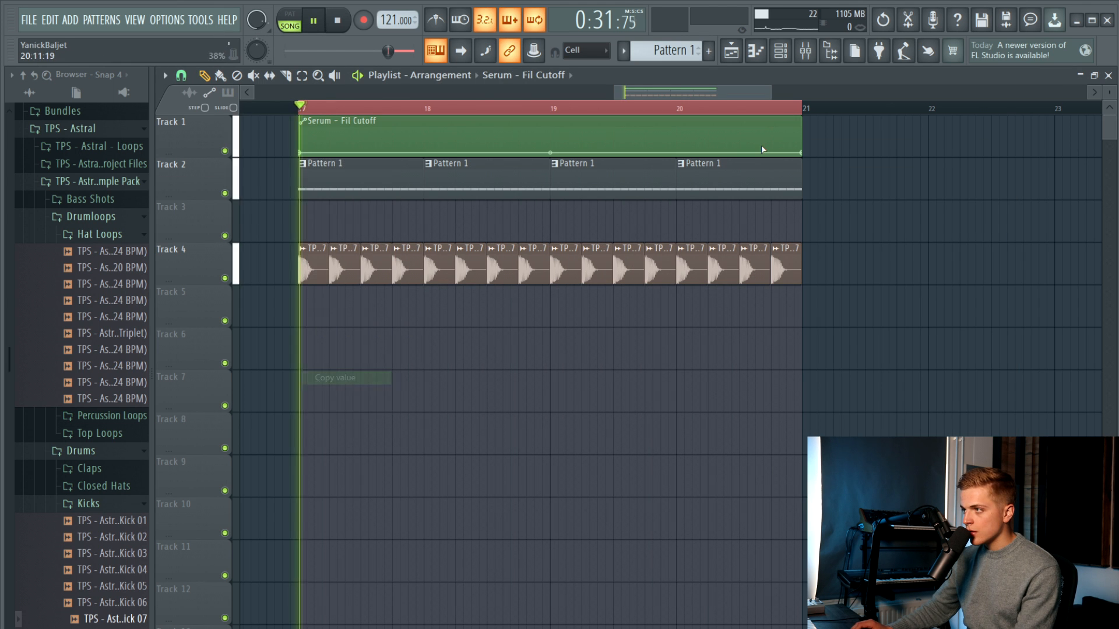
right_click(517, 153)
key("ctrl+z")
key("space")
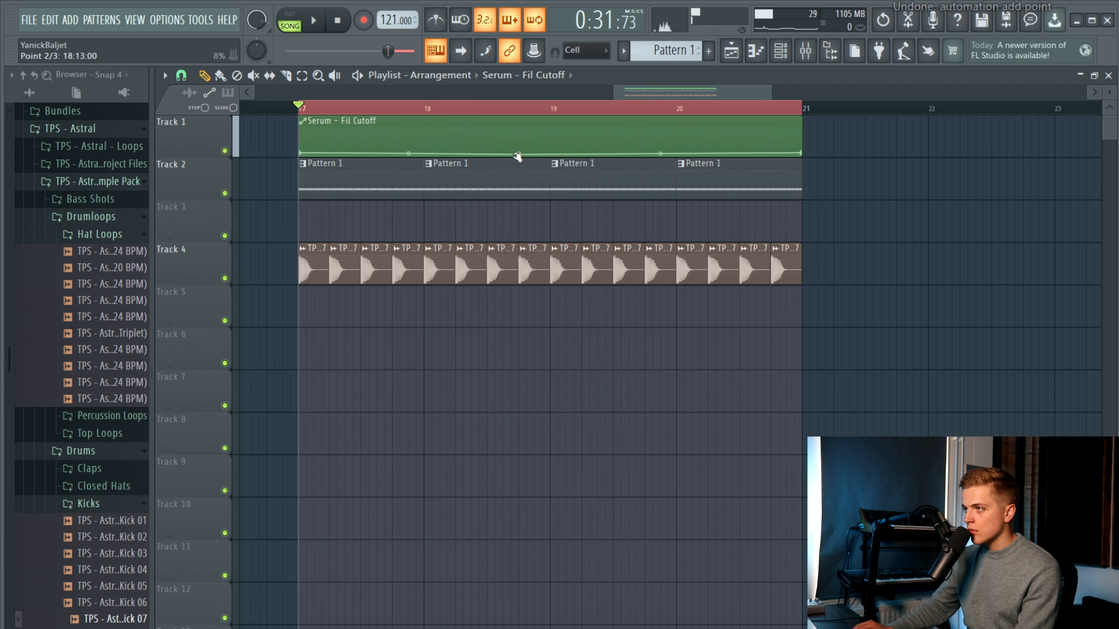
right_click(517, 155)
left_click(579, 393)
Add a cutoff rise to about 50% at 19:01 with an immediate drop back to the starting value
key("space")
right_click(550, 142)
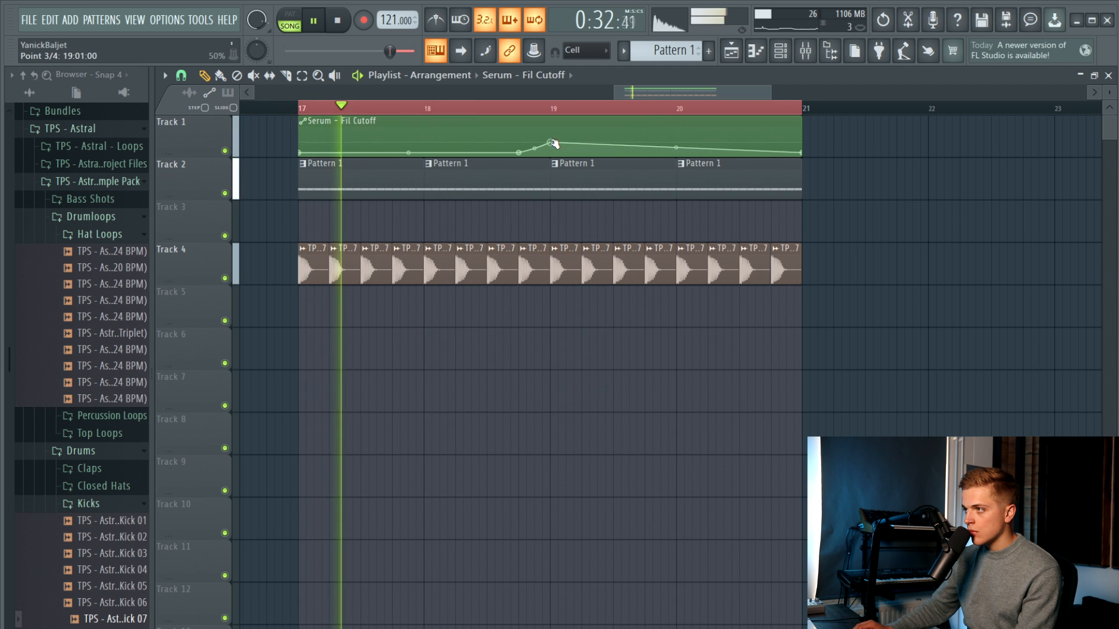
right_click(550, 153)
left_click(635, 397)
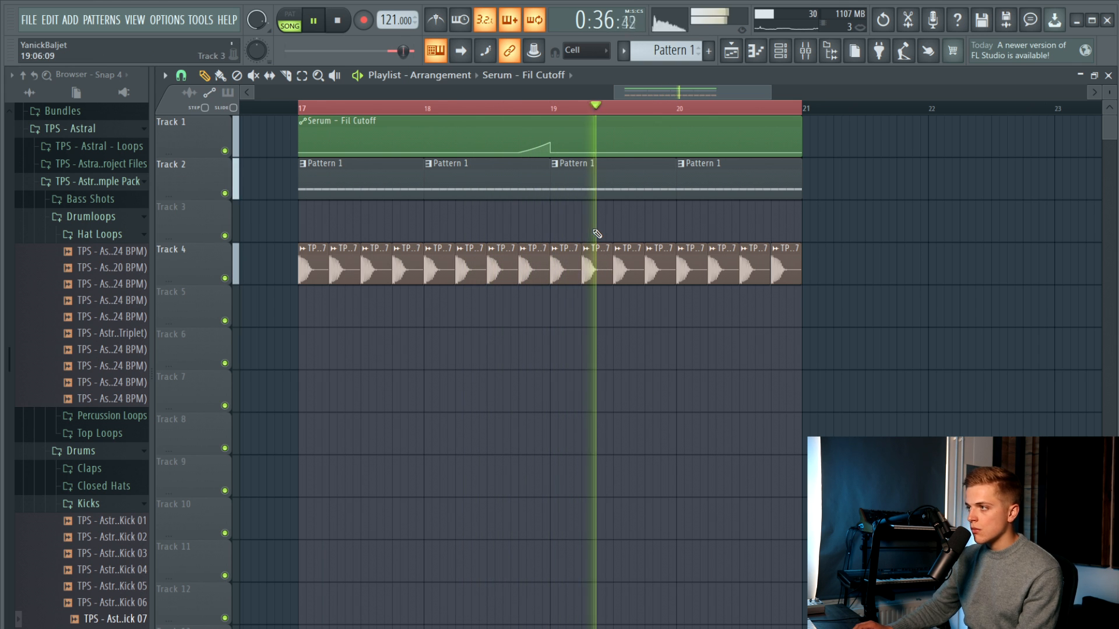
Add a second cutoff rise near the end of bar 20, peaking at about 58%, and stop playback
left_click_drag(775, 150, 776, 136)
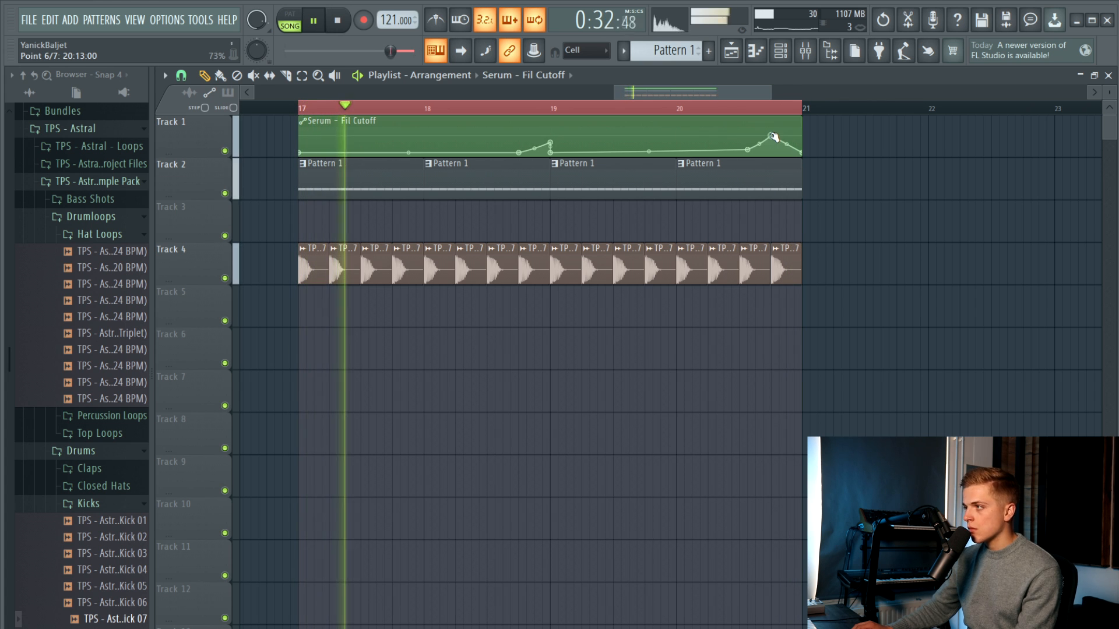
mouse_move(773, 139)
left_mouse_down()
mouse_move(767, 155)
mouse_move(788, 139)
left_mouse_up()
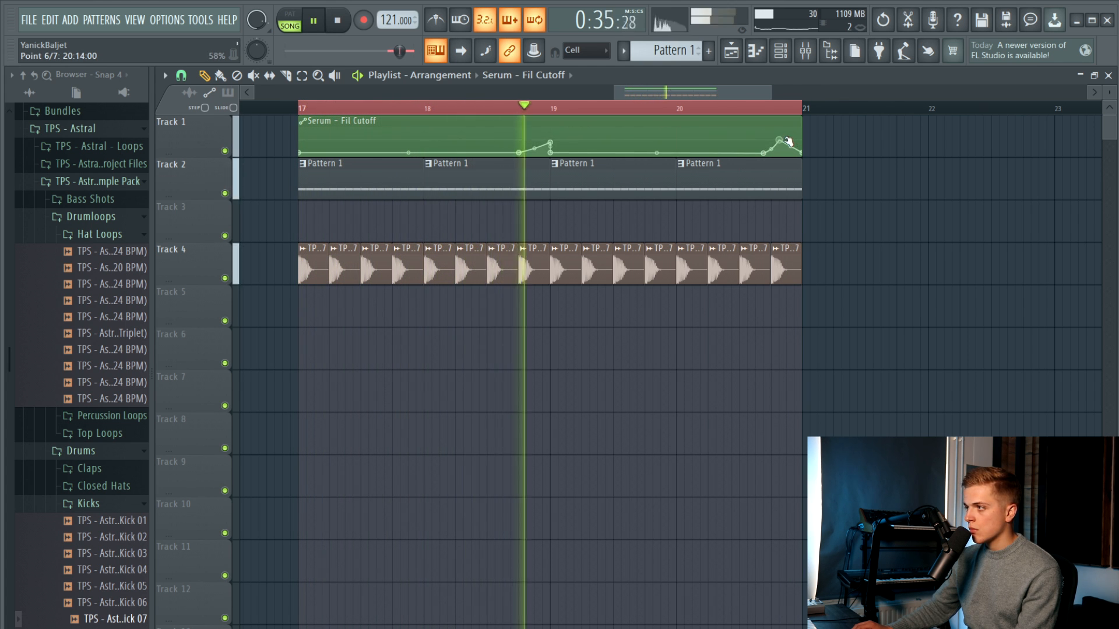
right_click(791, 140)
key("Escape")
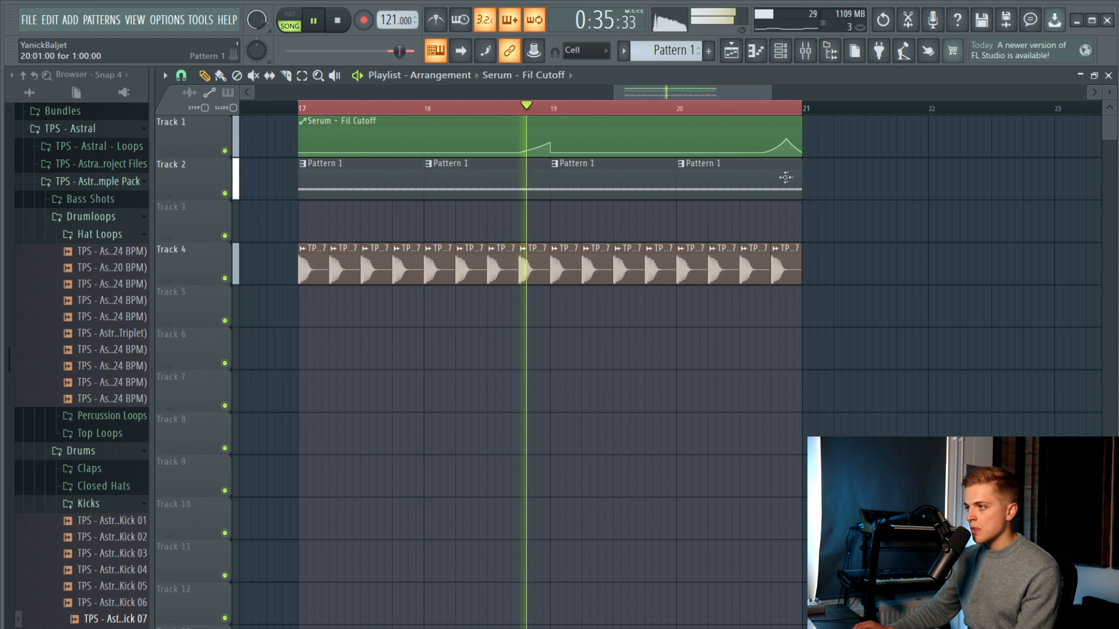
key("space")
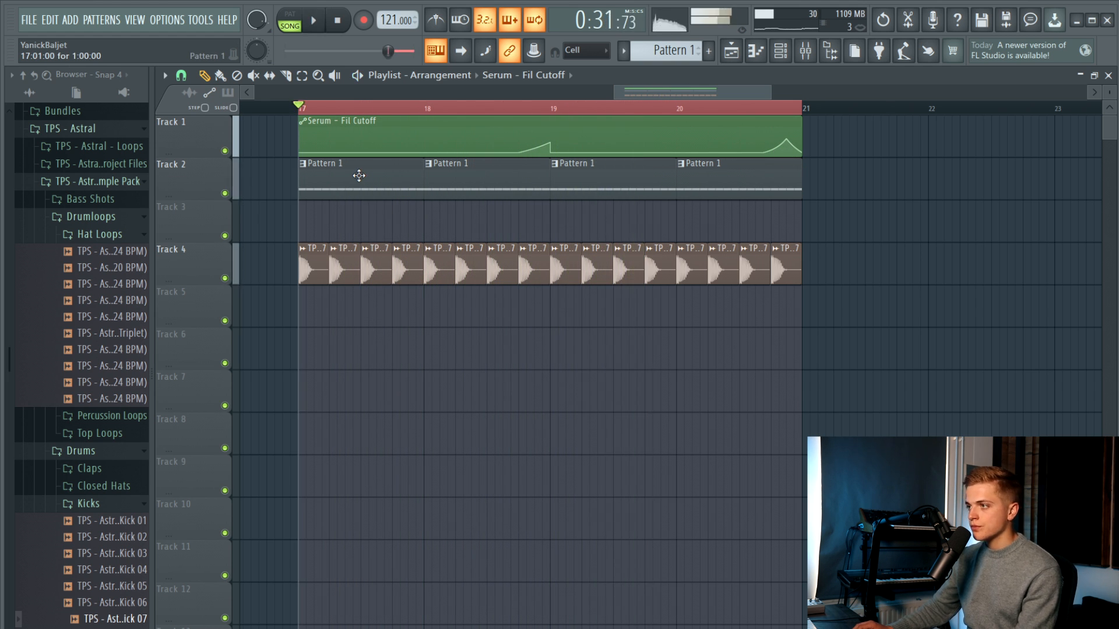
Review Pattern 1's Serum notes in the piano roll while the loop plays, and return to the playlist
double_click(360, 175)
key("space")
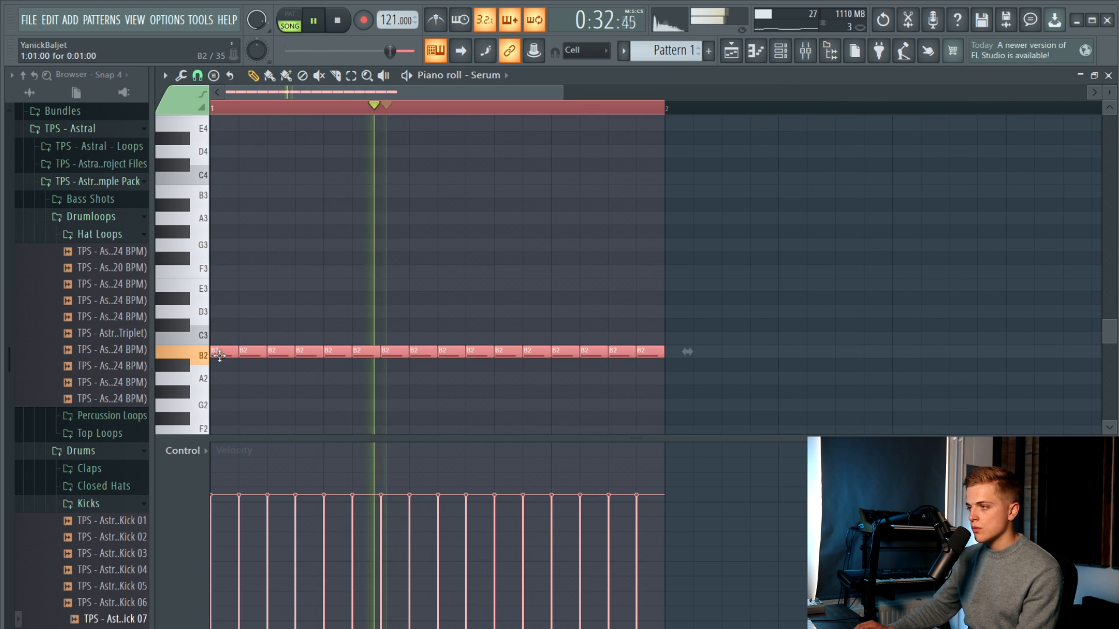
key("F7")
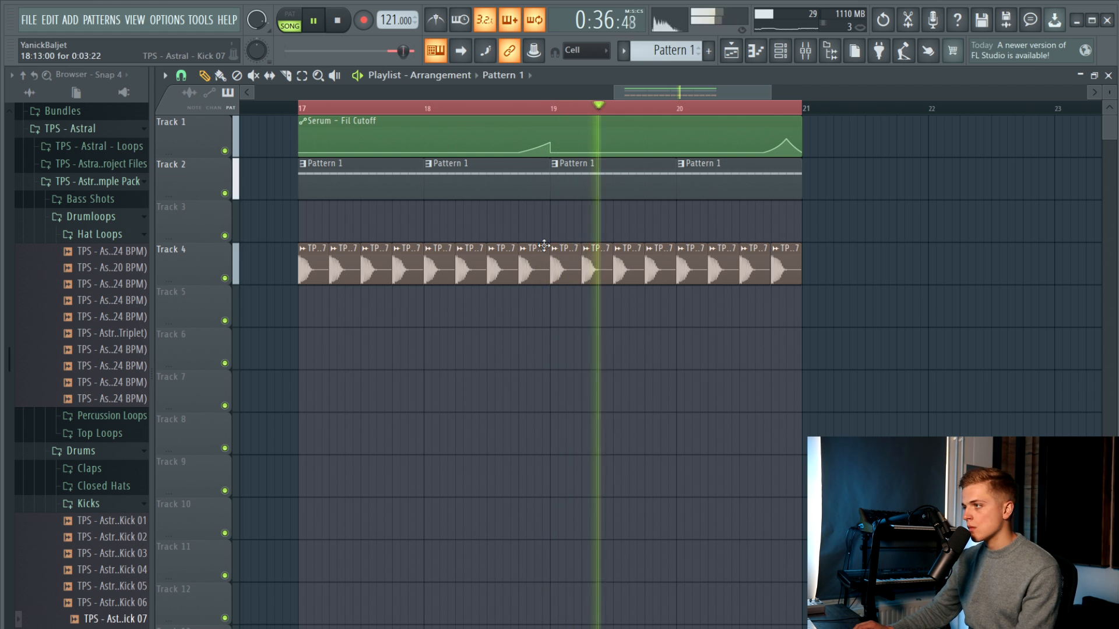
Select all kick clips on Track 4, move them up to Track 3, and deselect them
left_click_drag(845, 265, 133, 242)
key("shift+Up")
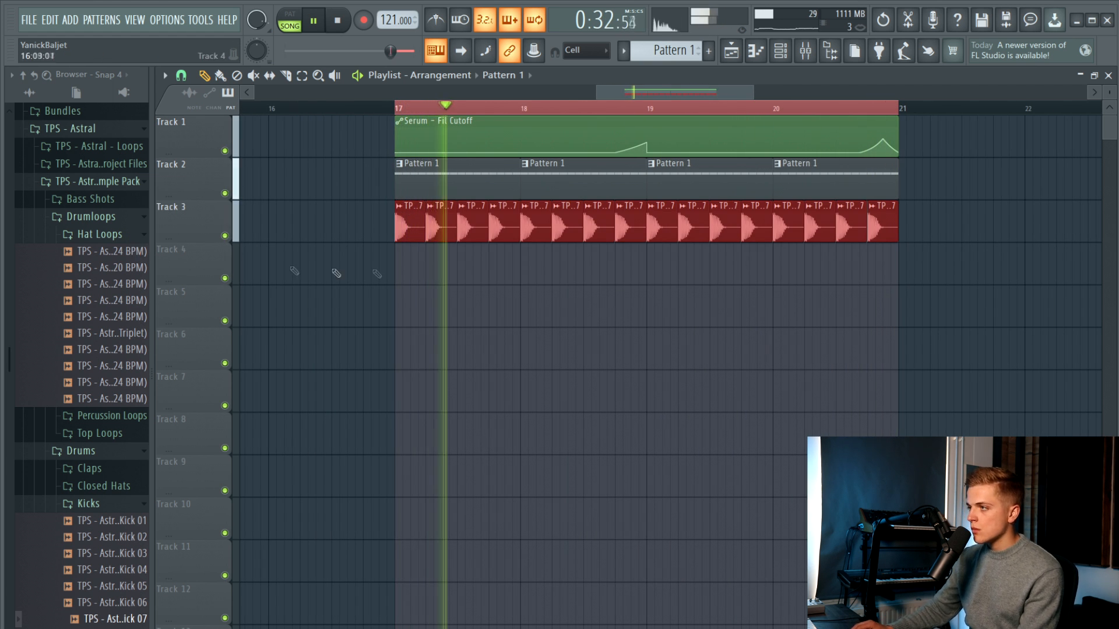
left_click(544, 285)
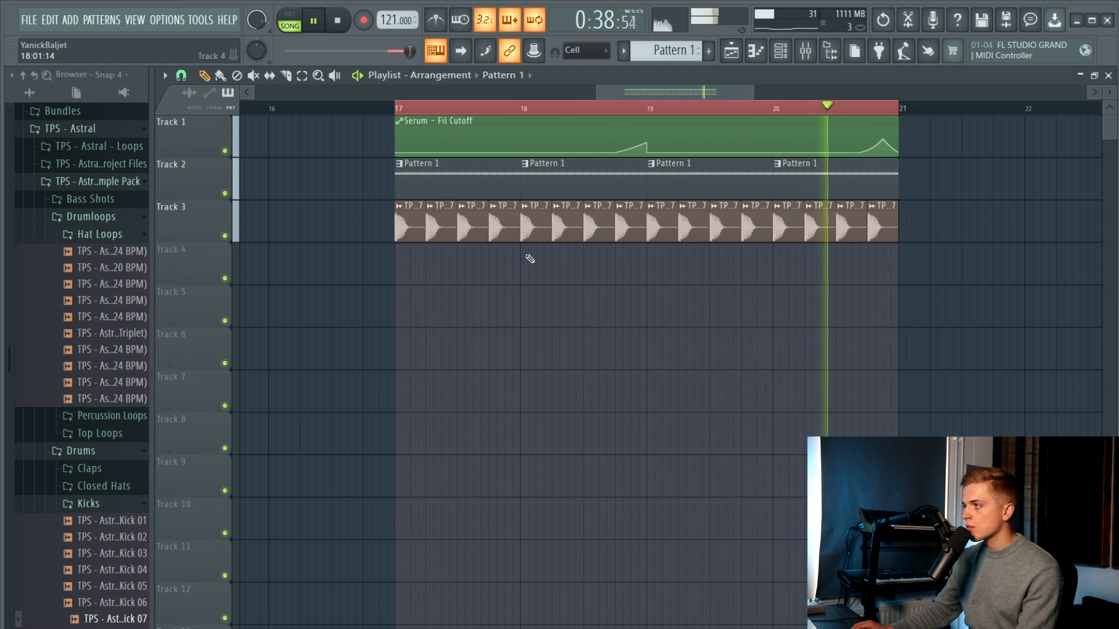
Load OTT into slot 7 of the Serum mixer track, set its depth to about 28%, and close its window
key("space")
key("F9")
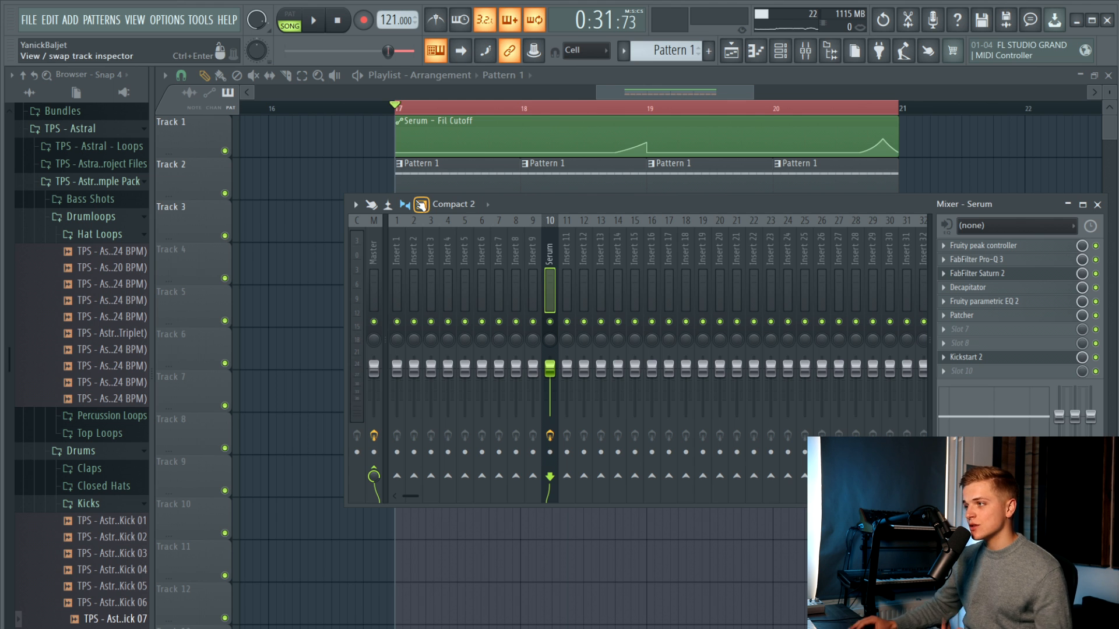
left_click(959, 329)
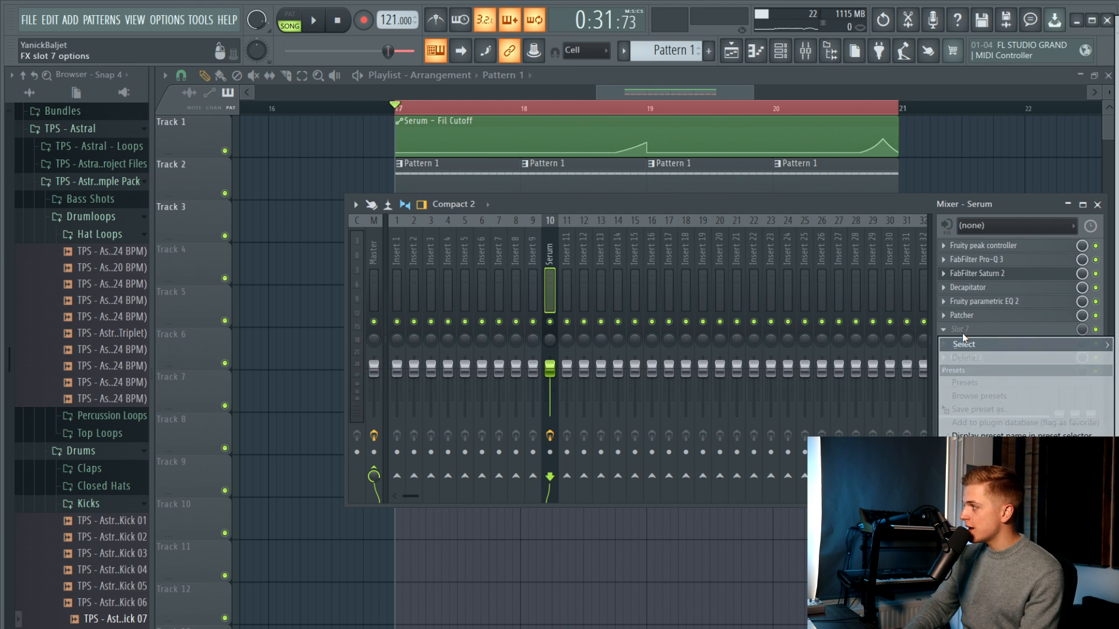
left_click(967, 338)
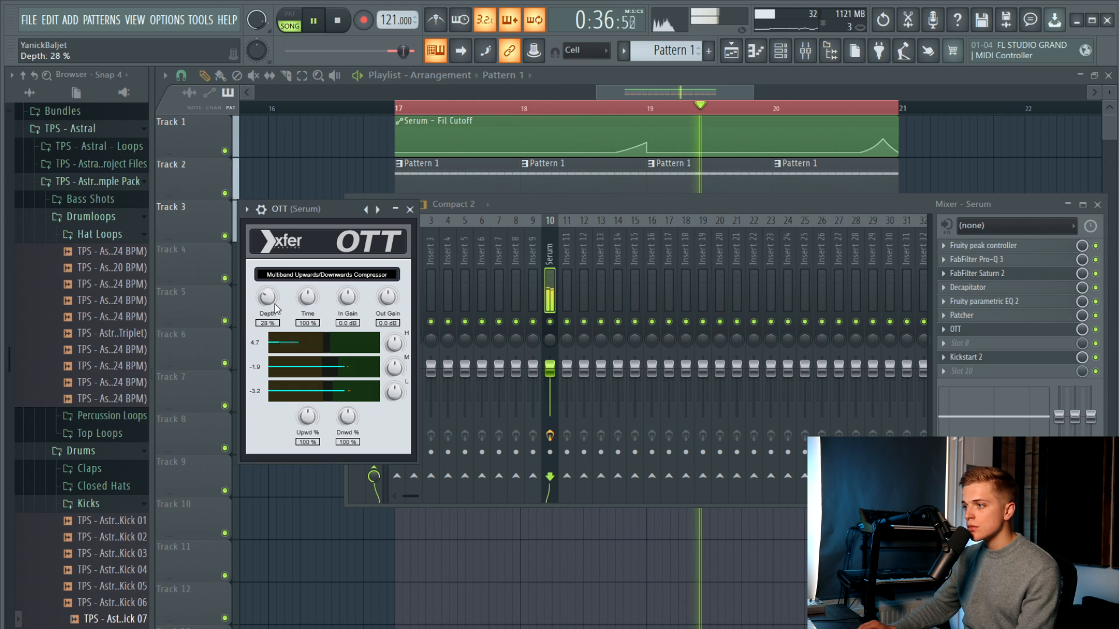
left_click(409, 209)
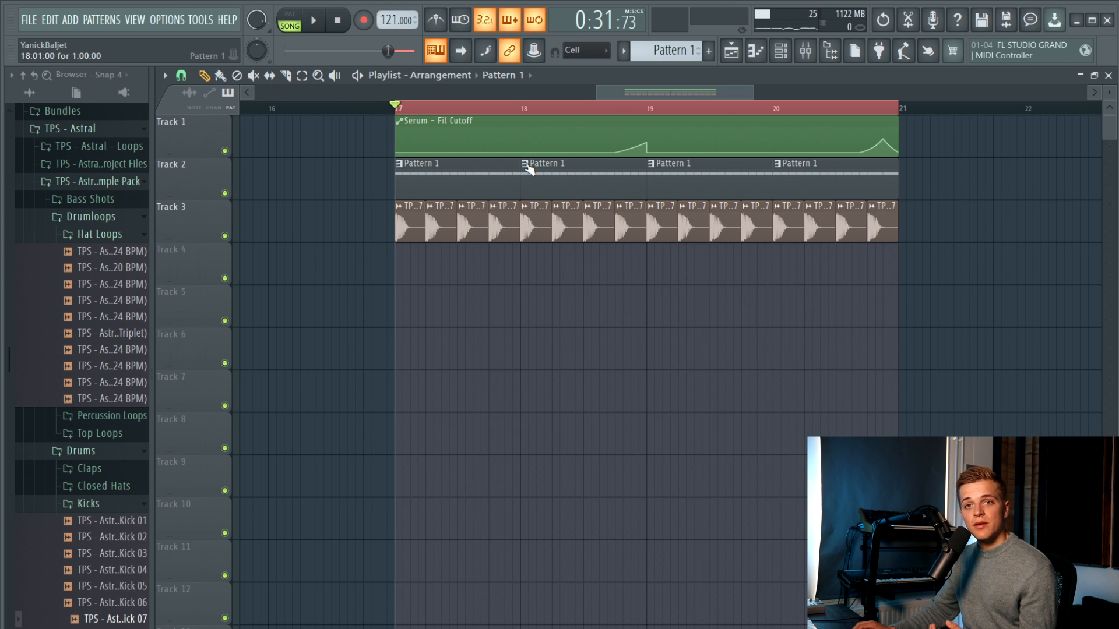
Make the second Pattern 1 clip unique and raise its 14th and 16th notes from B2 to B3
right_click(528, 167)
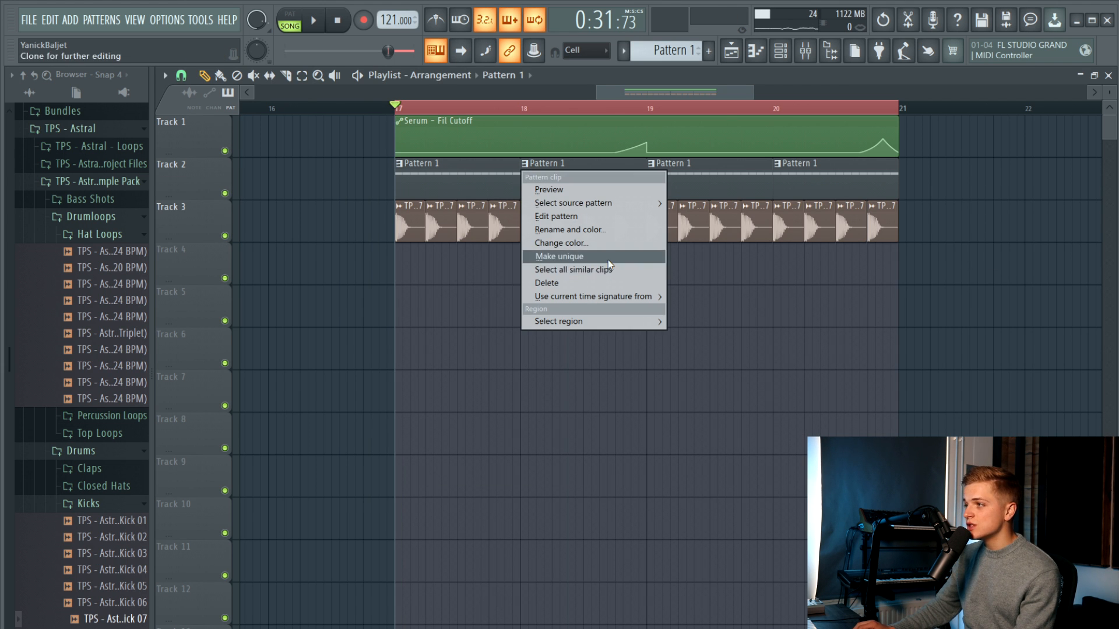
left_click(609, 260)
double_click(641, 184)
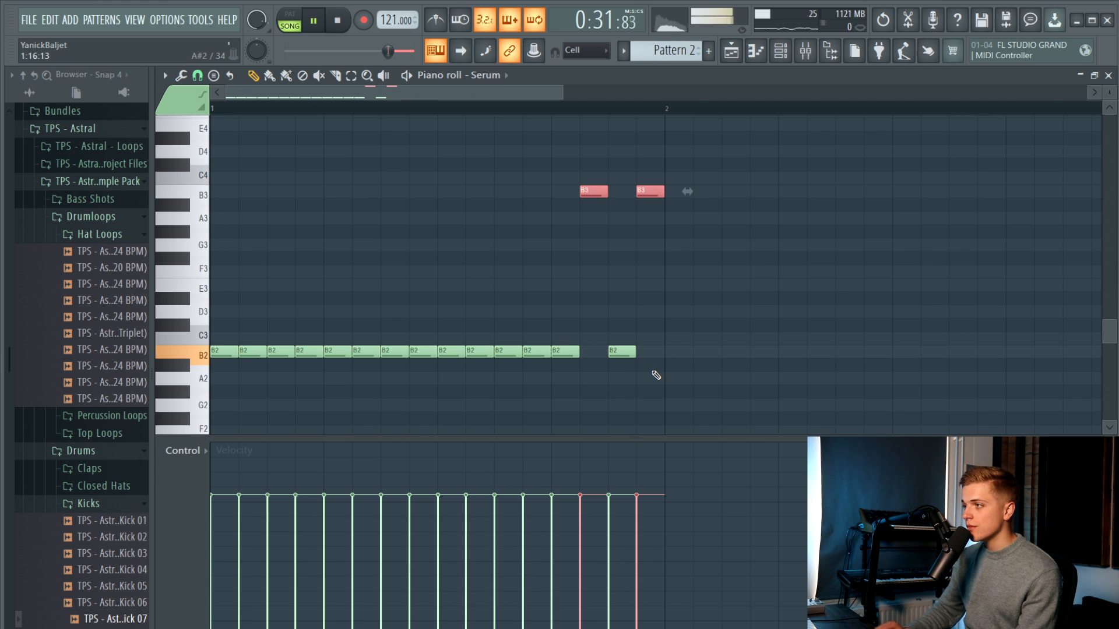
Listen to the loop in the playlist and inspect the last Pattern 1 clip's notes in the piano roll
left_click(730, 48)
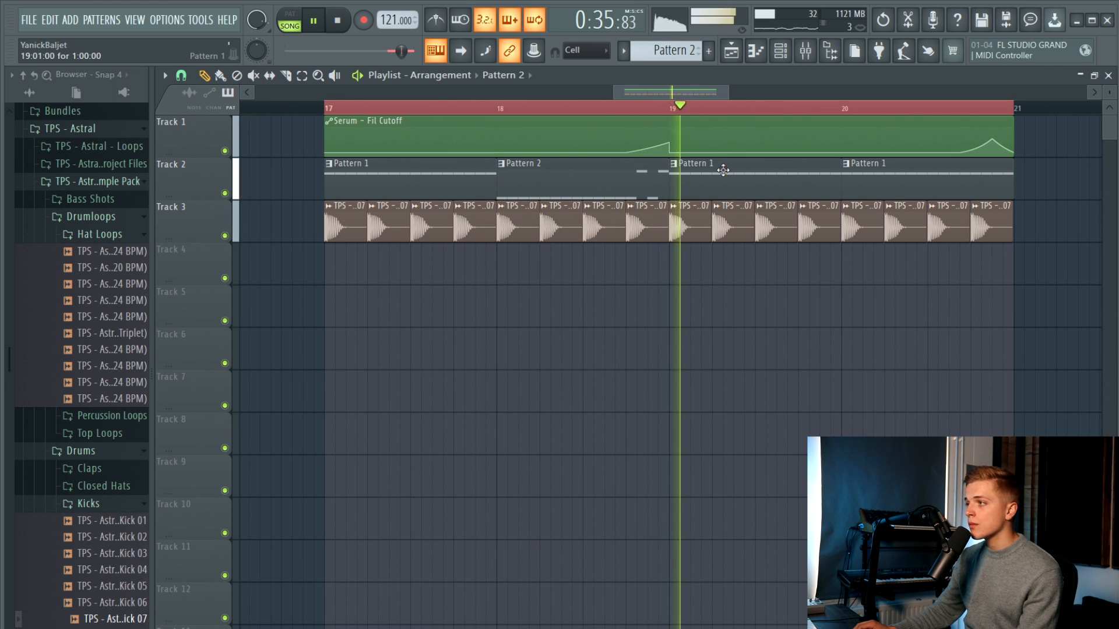
double_click(904, 177)
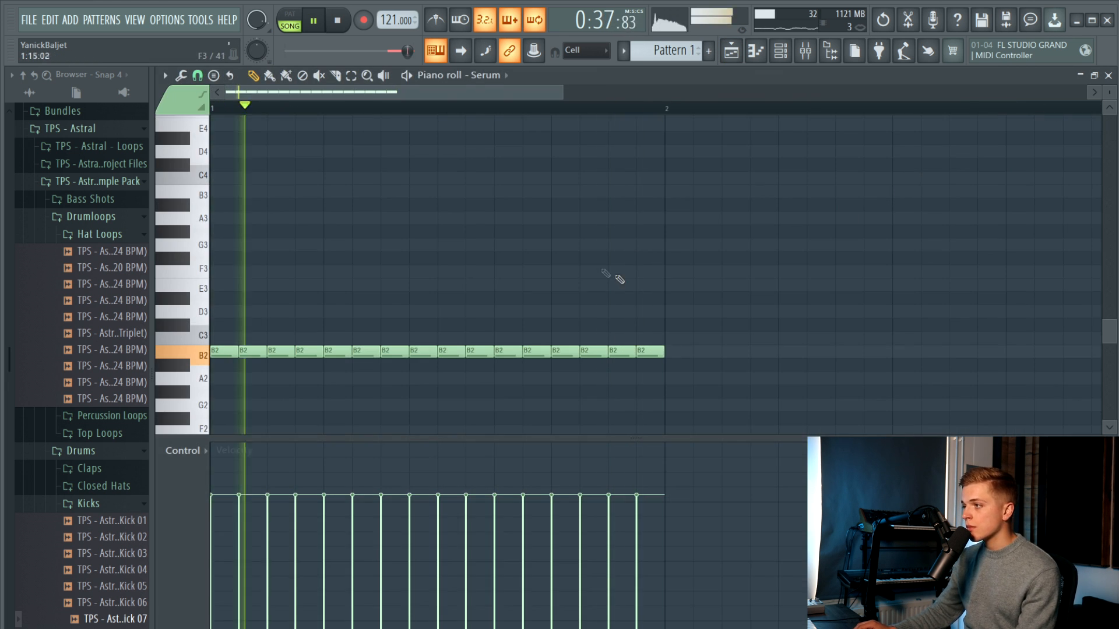
left_click(733, 60)
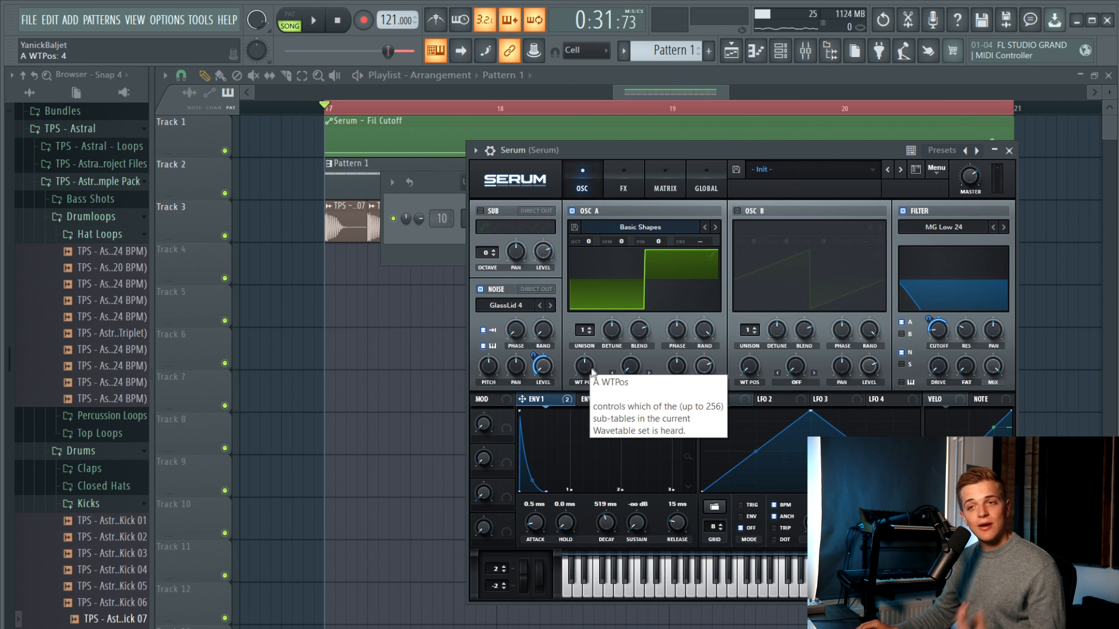
Set Serum's oscillator A wavetable position to 3 and close the open plugin windows
left_click_drag(585, 376, 579, 392)
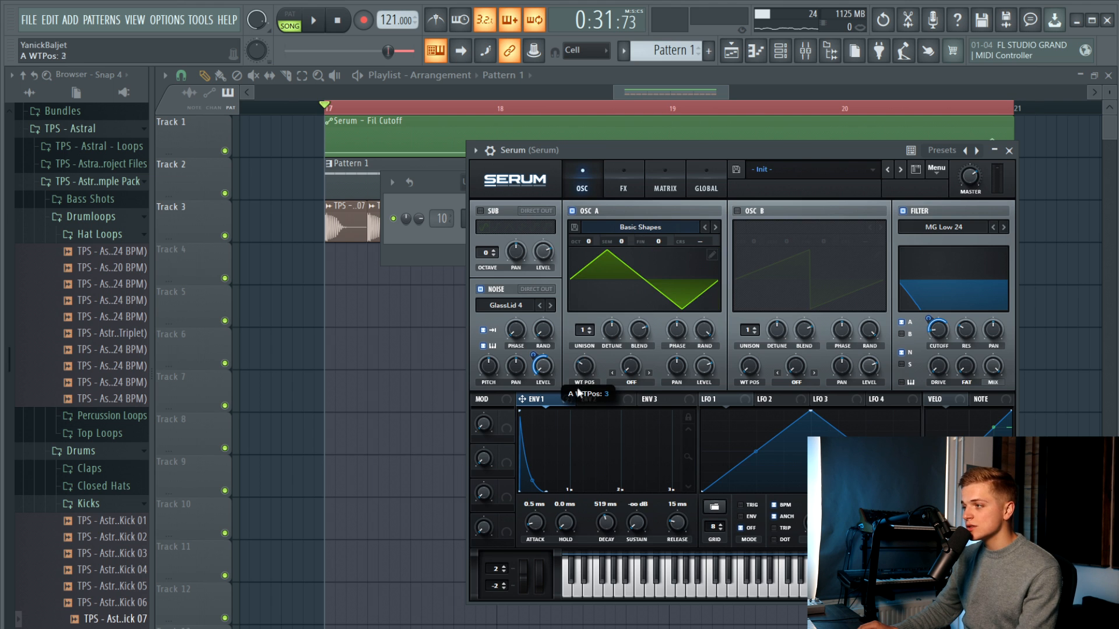
key("F12")
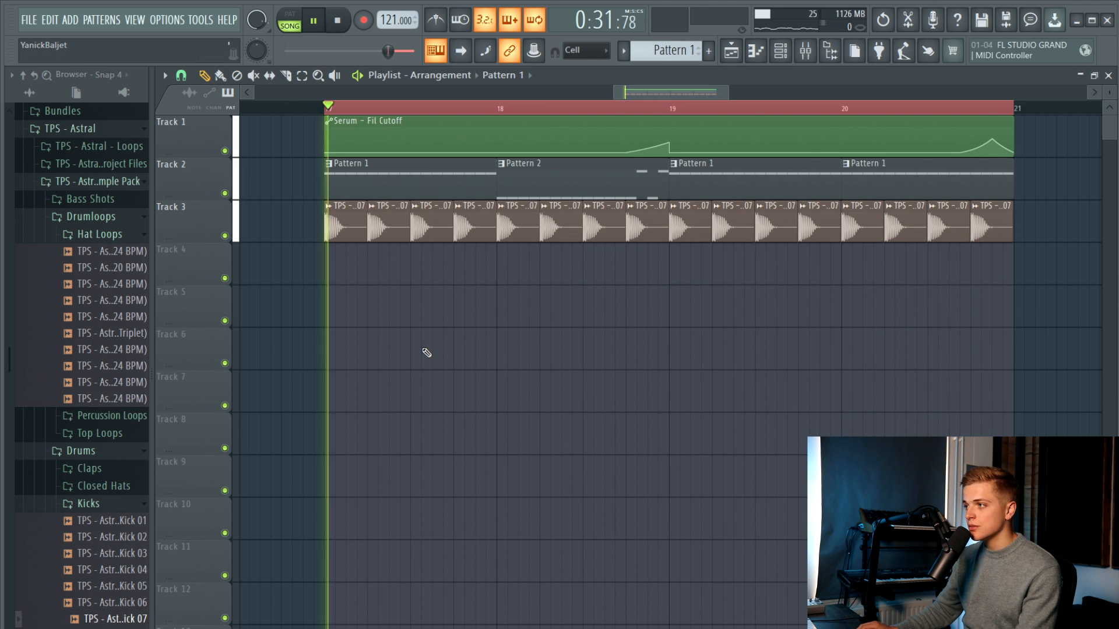